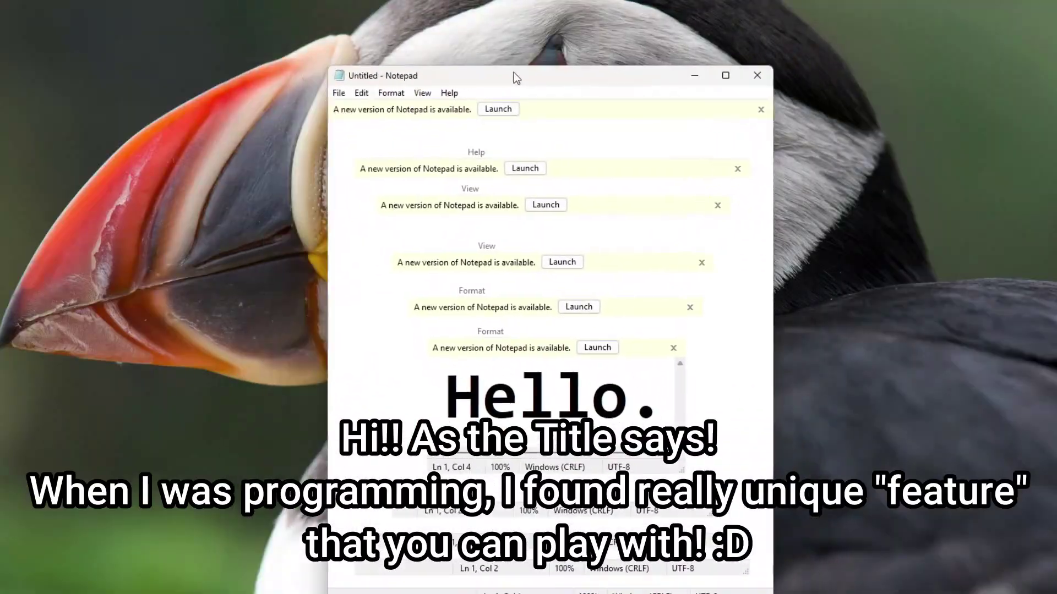
Add "vvv" after "Hello." in the innermost nested Notepad window and delete those characters again
{"action": "left_click", "coordinate": [544, 104]}
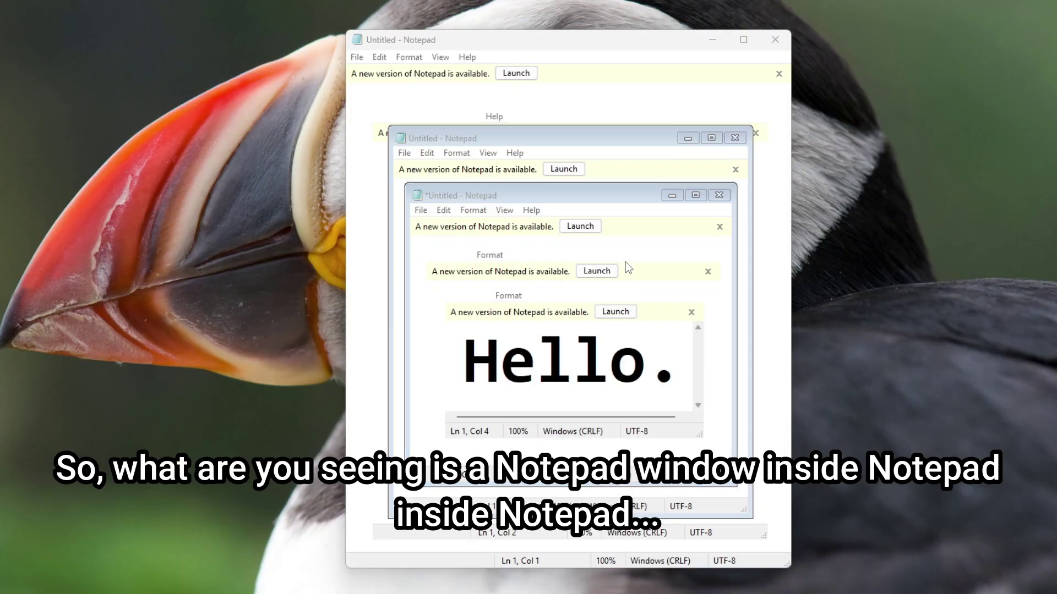
{"action": "left_click", "coordinate": [638, 300]}
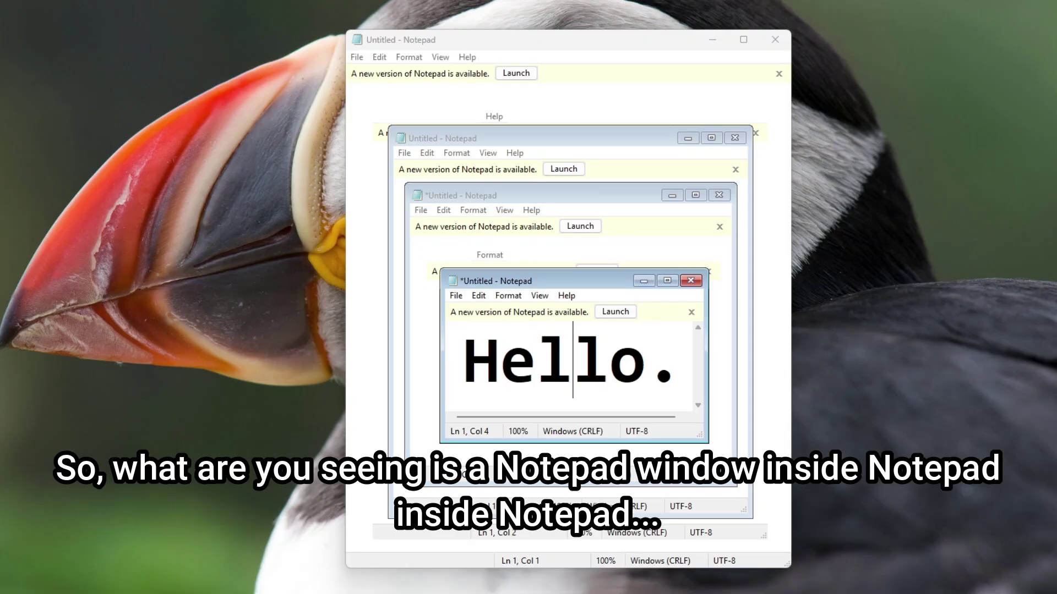
{"action": "left_click", "coordinate": [680, 361]}
{"action": "type", "text": "vvv"}
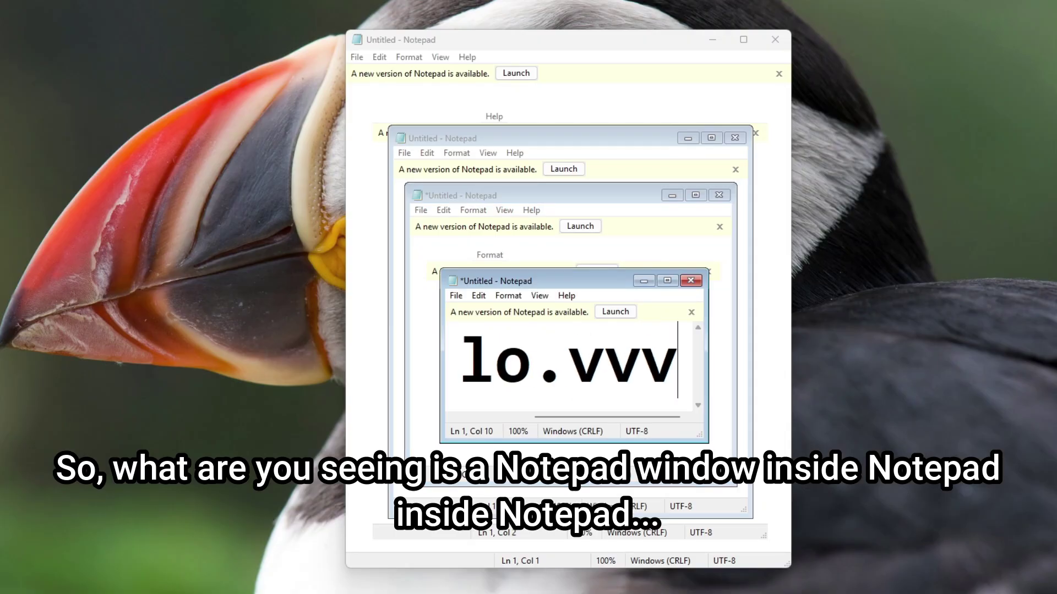
{"action": "key", "text": "BackSpace"}
{"action": "key", "text": "BackSpace"}
{"action": "key", "text": "BackSpace"}
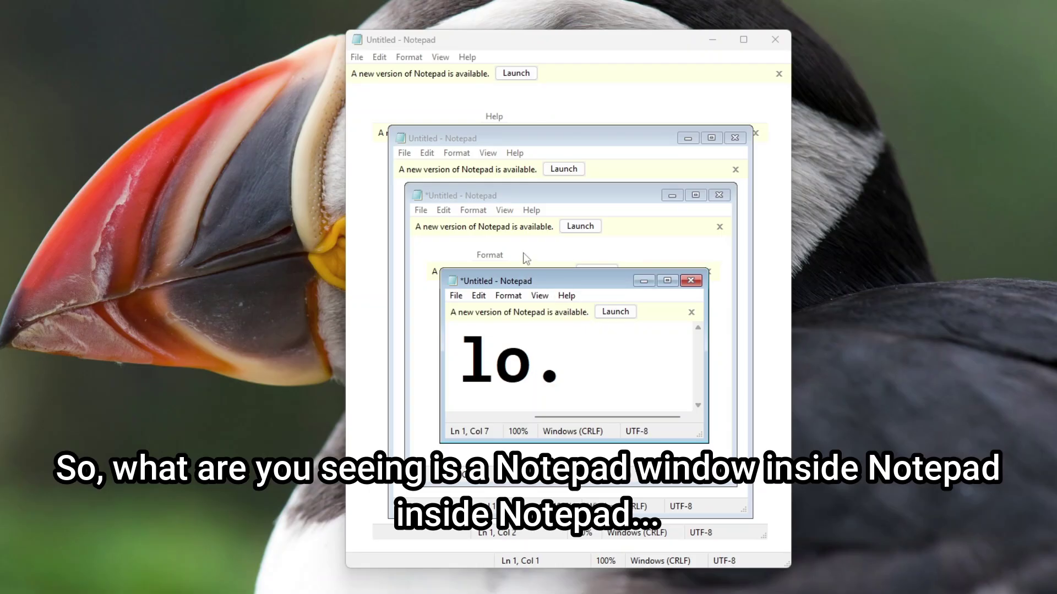
Bring the Notepad window that contains the innermost one forward and reposition the nested windows inside their parents
{"action": "left_click", "coordinate": [524, 253]}
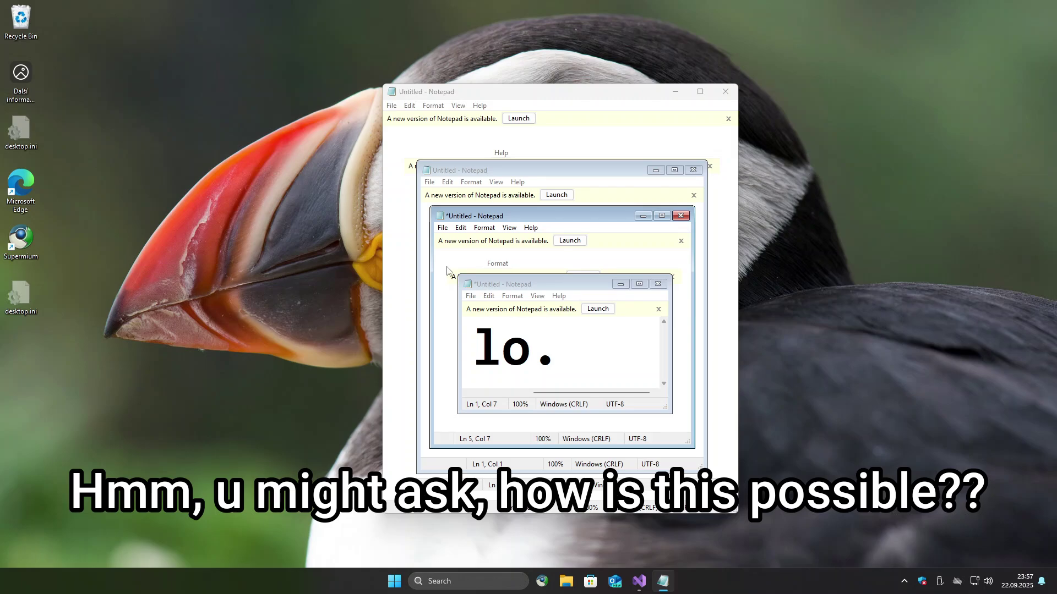
{"action": "left_click", "coordinate": [551, 273]}
{"action": "left_click_drag", "start_coordinate": [519, 255], "coordinate": [552, 334]}
{"action": "left_click", "coordinate": [552, 291]}
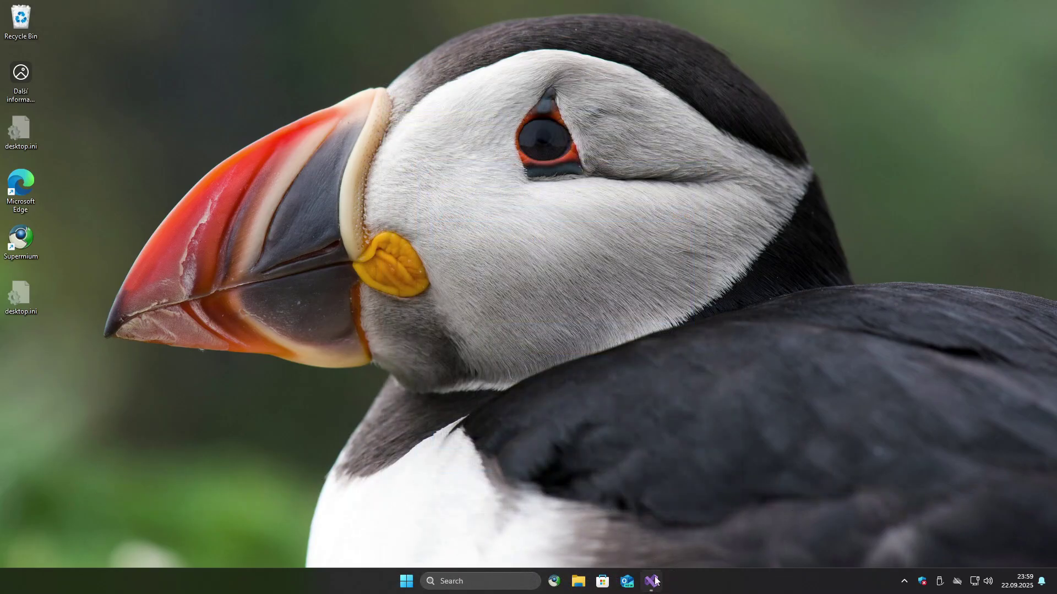
Switch to Visual Studio and display the SetParent calls of the Button1 click handler in the Form1.vb code
{"action": "left_click", "coordinate": [652, 581]}
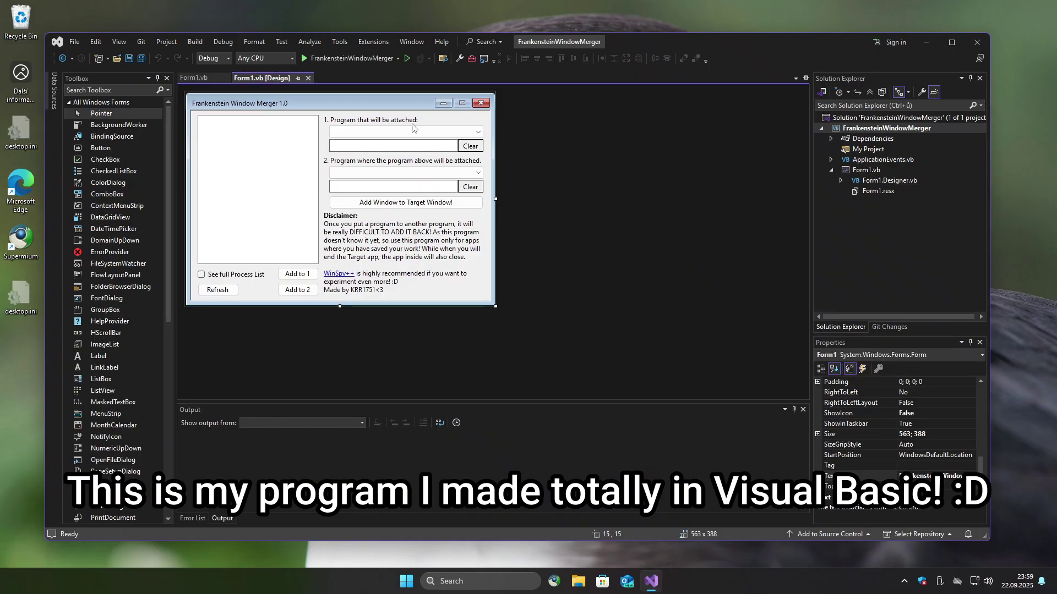
{"action": "left_click", "coordinate": [201, 78]}
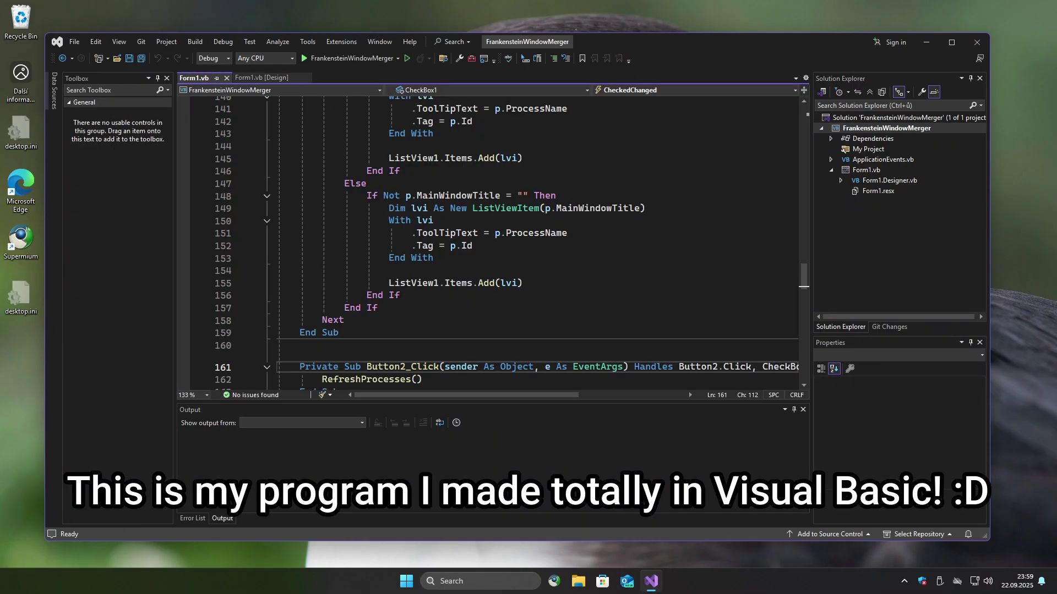
{"action": "scroll", "coordinate": [487, 242], "scroll_direction": "up", "scroll_amount": 20}
{"action": "left_click", "coordinate": [503, 358]}
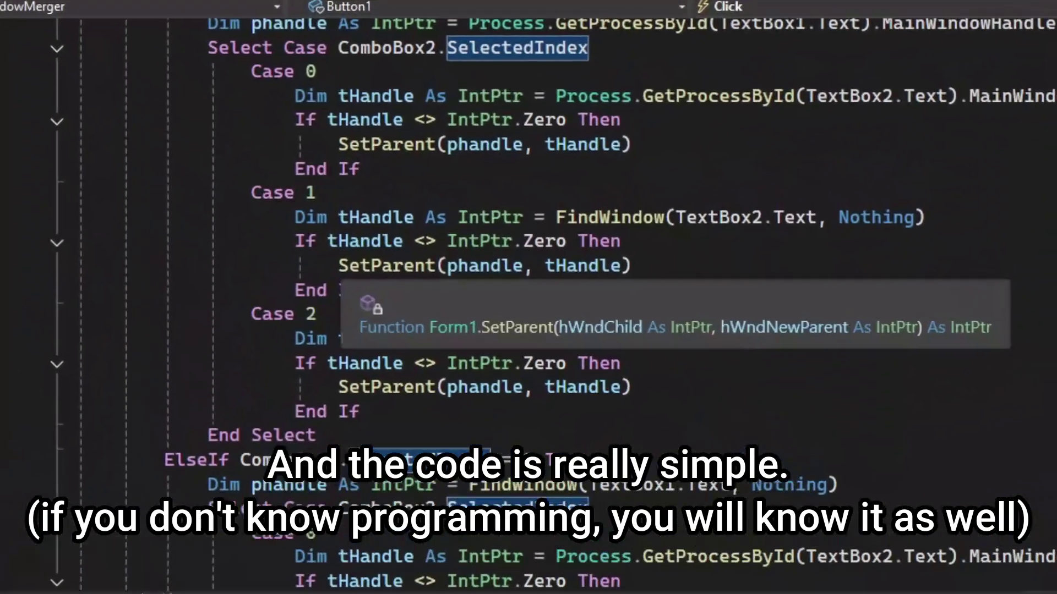
{"action": "left_click_drag", "start_coordinate": [411, 233], "coordinate": [423, 246]}
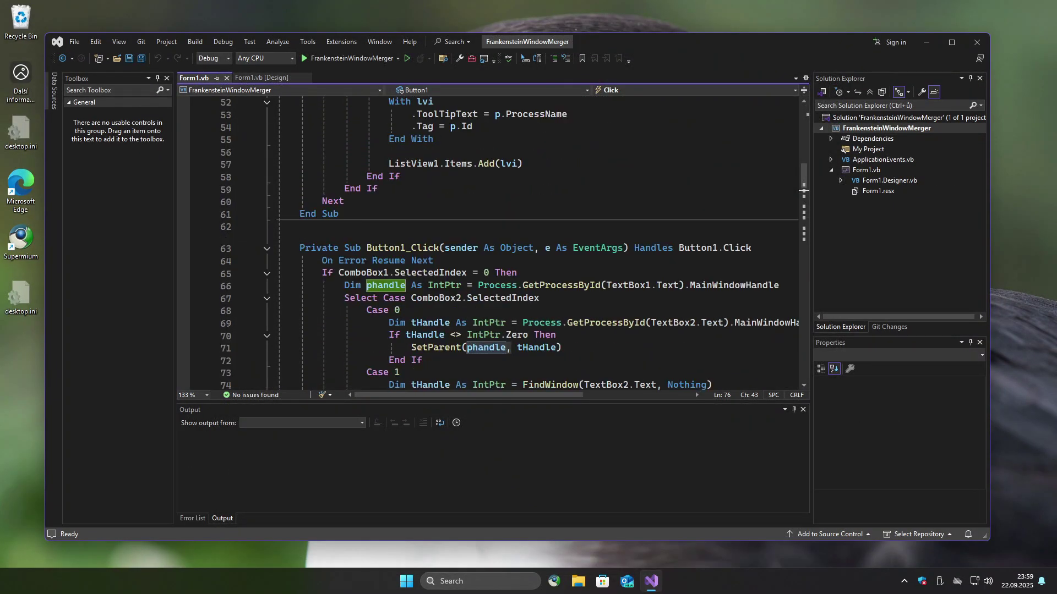
Examine how Button1_Click obtains phandle and tHandle through GetProcessById and FindWindow and passes them to SetParent
{"action": "scroll", "coordinate": [508, 347], "scroll_direction": "down", "scroll_amount": 2}
{"action": "left_click", "coordinate": [544, 211]}
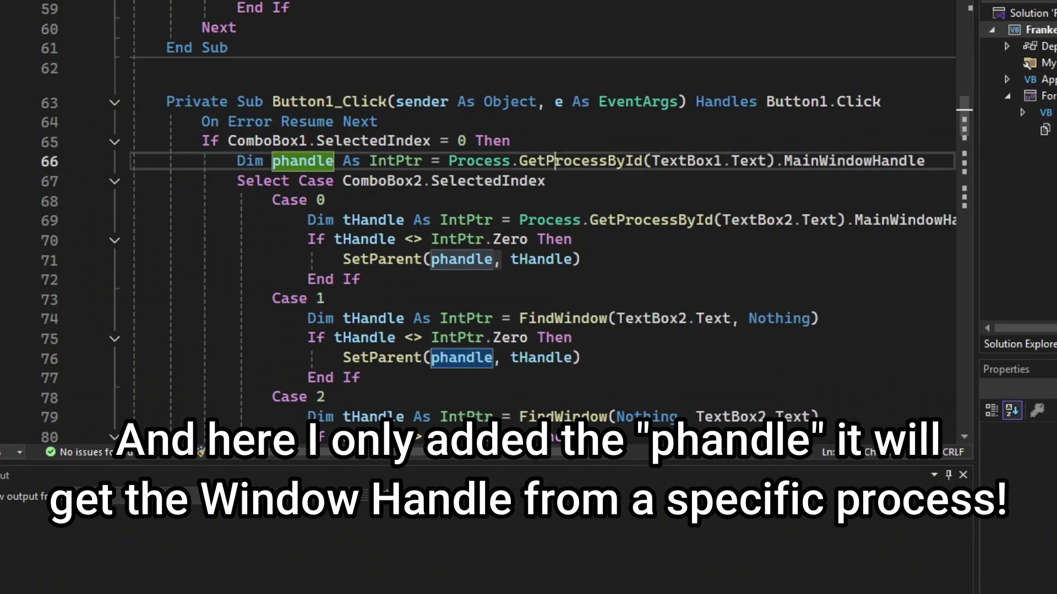
{"action": "left_click_drag", "start_coordinate": [448, 161], "coordinate": [925, 161]}
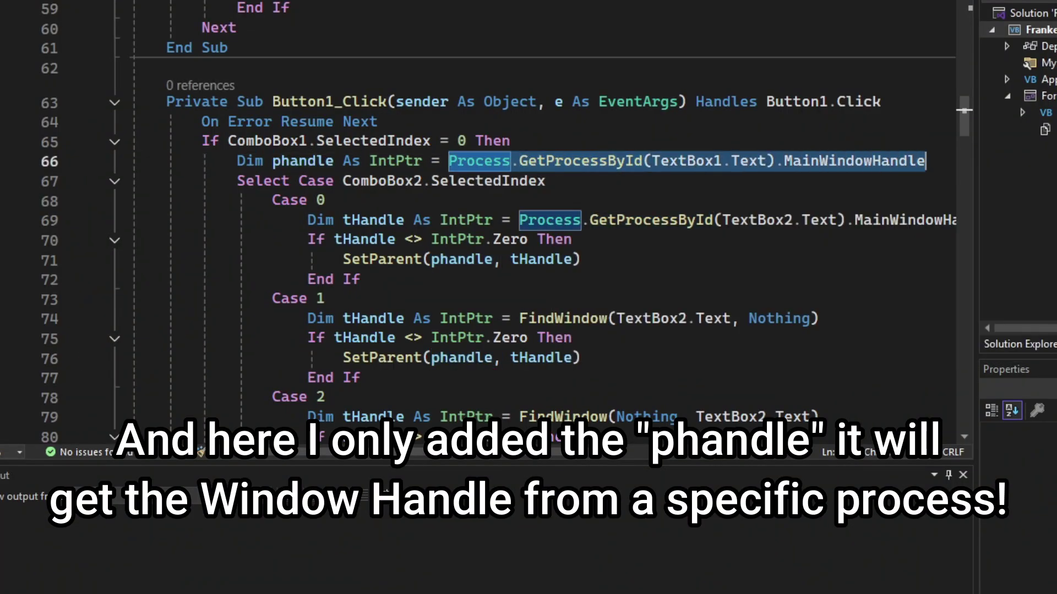
{"action": "scroll", "coordinate": [545, 220], "scroll_direction": "down", "scroll_amount": 4}
{"action": "scroll", "coordinate": [545, 221], "scroll_direction": "up", "scroll_amount": 1}
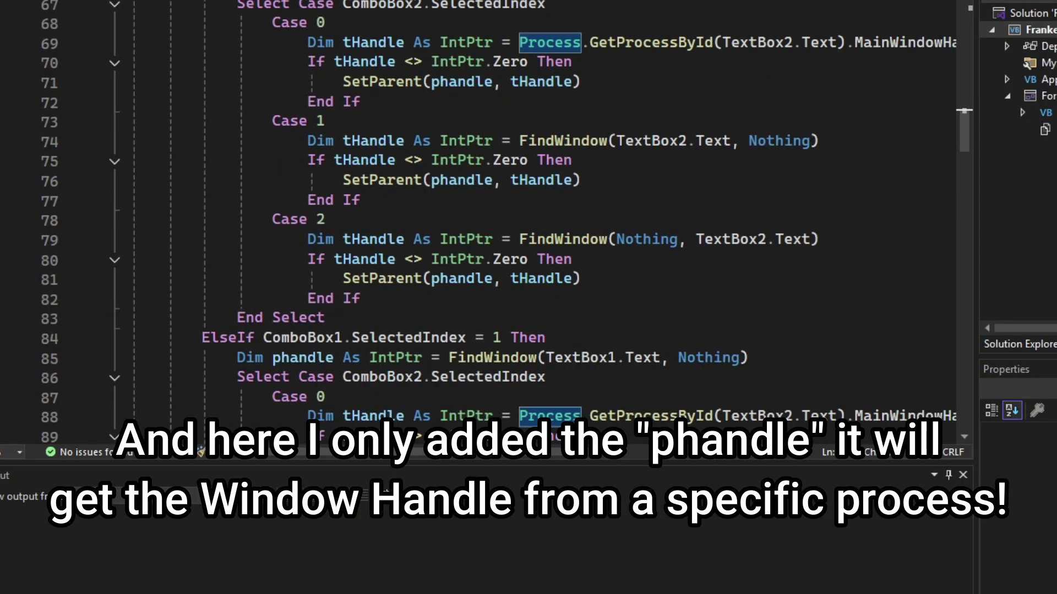
{"action": "left_click", "coordinate": [352, 180]}
{"action": "double_click", "coordinate": [541, 180]}
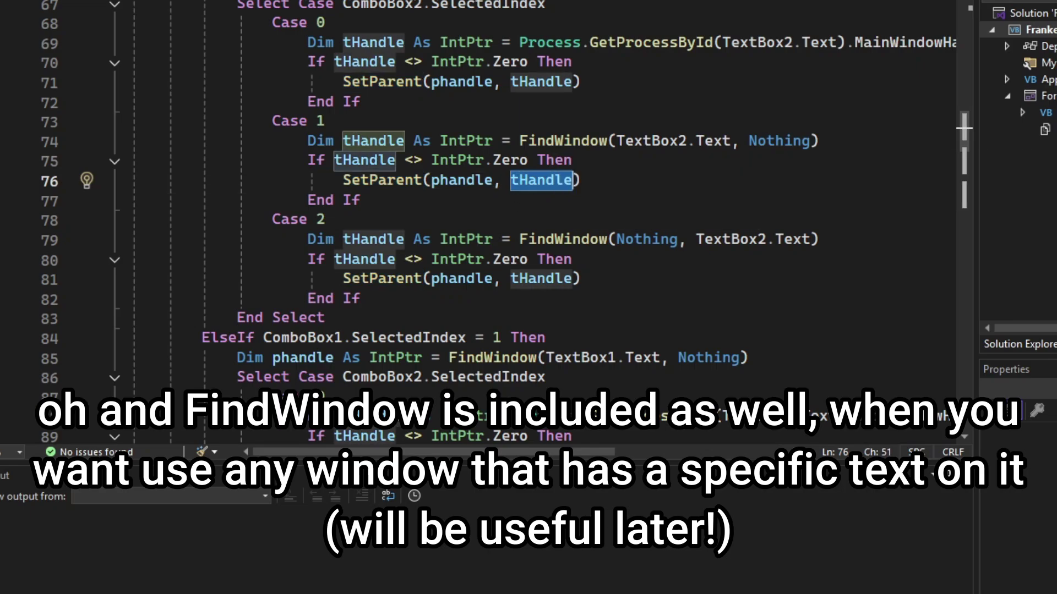
{"action": "left_click_drag", "start_coordinate": [528, 141], "coordinate": [766, 141]}
{"action": "scroll", "coordinate": [766, 141], "scroll_direction": "up", "scroll_amount": 3}
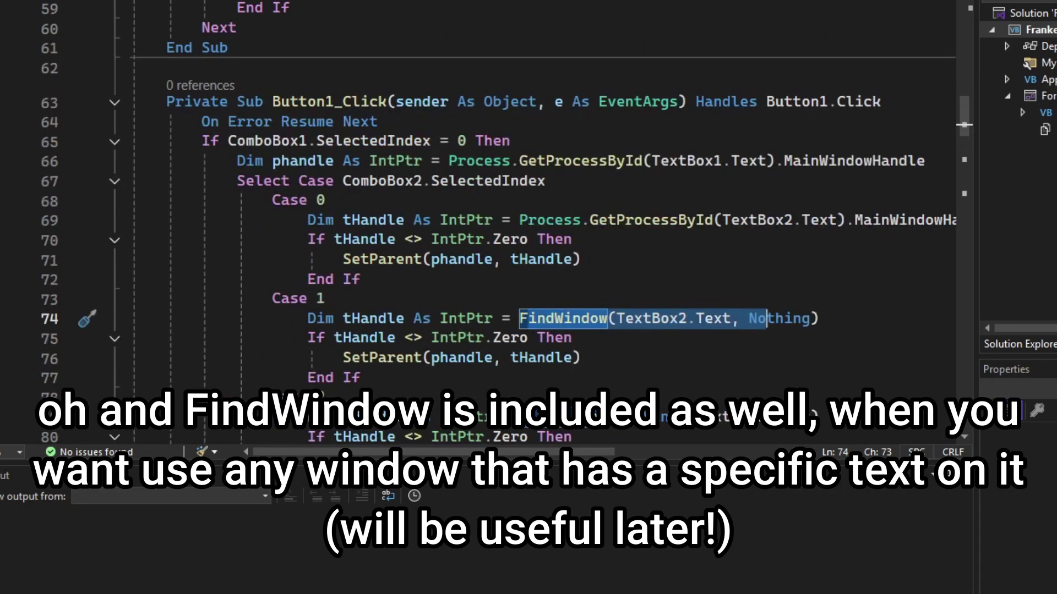
{"action": "left_click_drag", "start_coordinate": [554, 220], "coordinate": [766, 220]}
{"action": "left_click", "coordinate": [766, 259]}
Run the project and select the FrankensteinWindowMerger (Running) entry in the process list of Frankenstein Window Merger
{"action": "key", "text": "F5"}
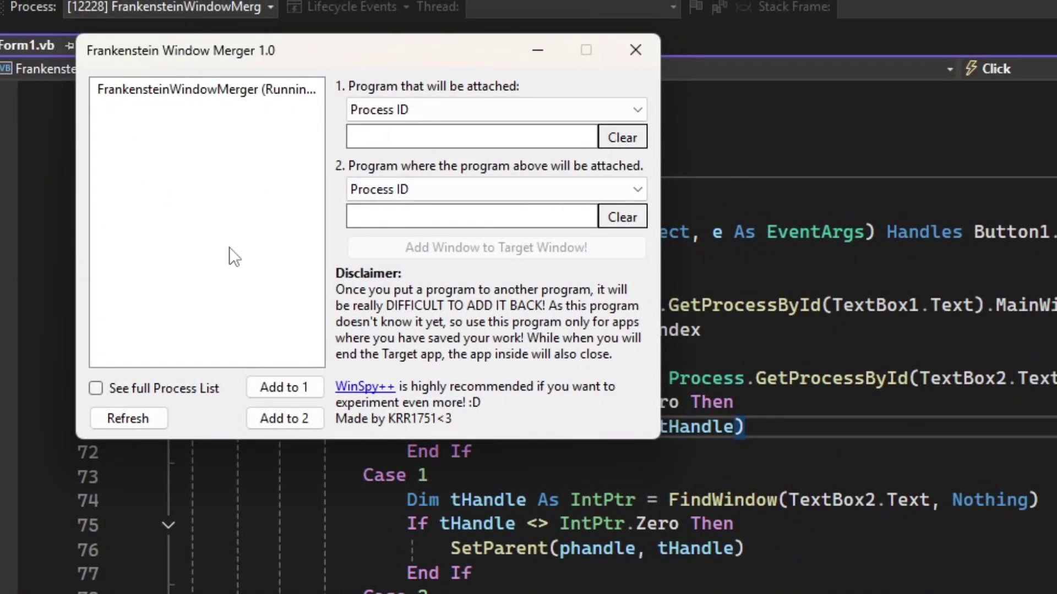
{"action": "left_click", "coordinate": [236, 91]}
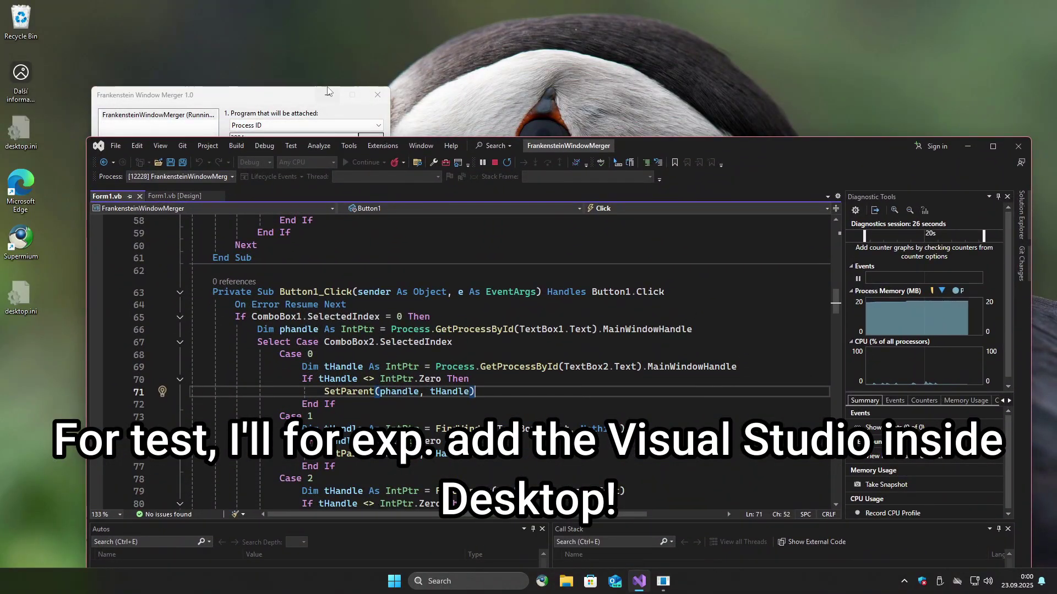
Set the target to the Window Text "Program Manager" and attach the window of process ID 3984 to it
{"action": "left_click", "coordinate": [262, 100]}
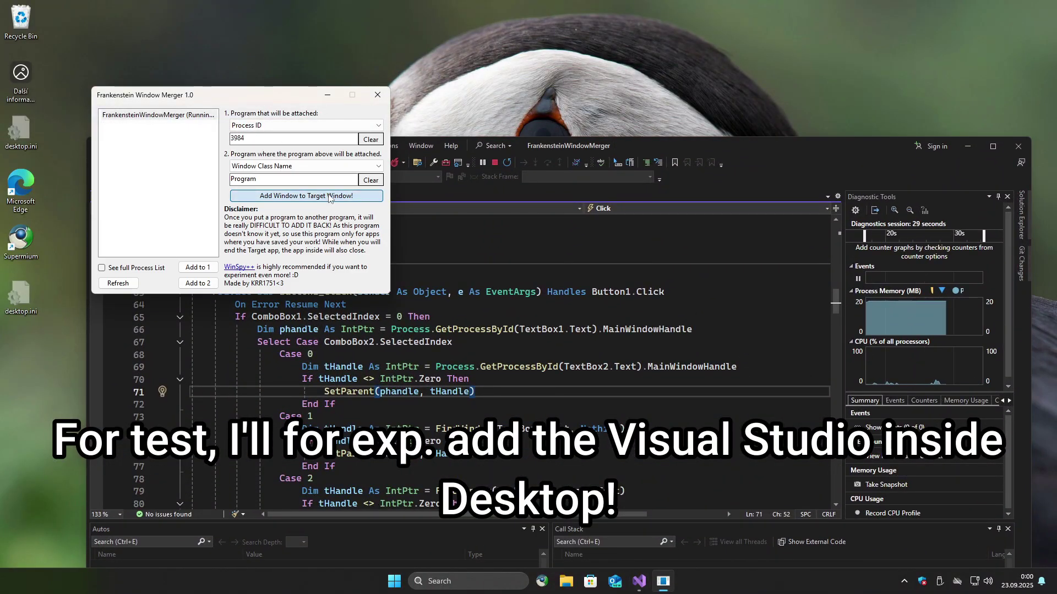
{"action": "left_click", "coordinate": [302, 168]}
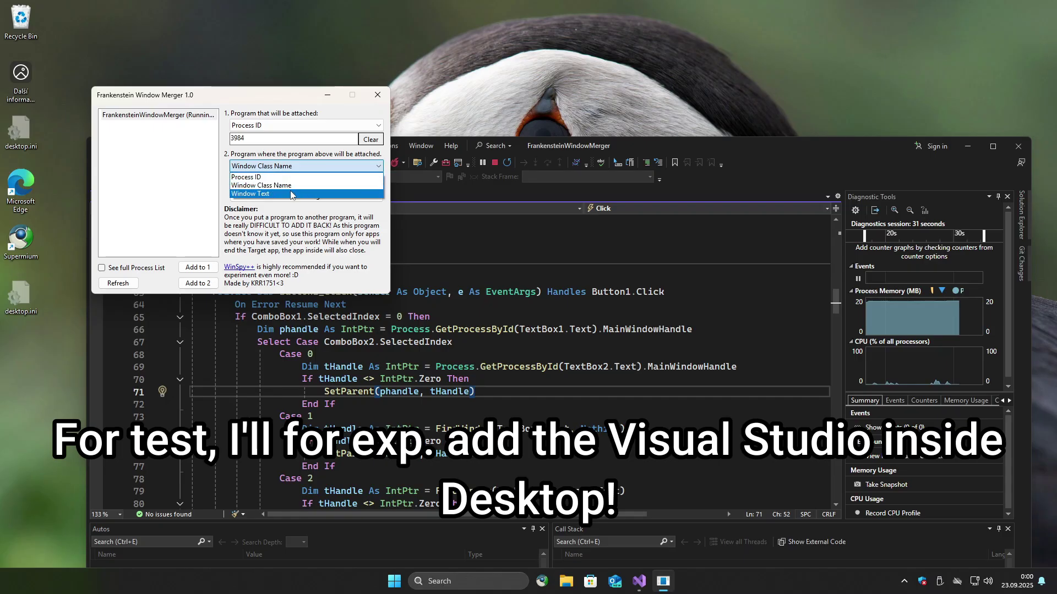
{"action": "left_click", "coordinate": [292, 193]}
{"action": "left_click", "coordinate": [287, 179]}
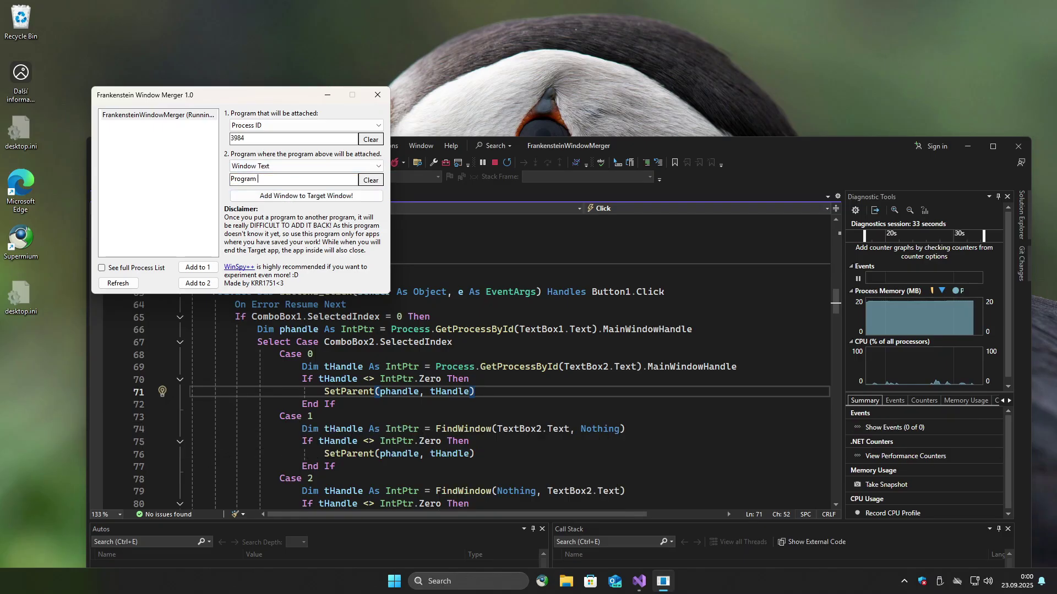
{"action": "type", "text": "ger"}
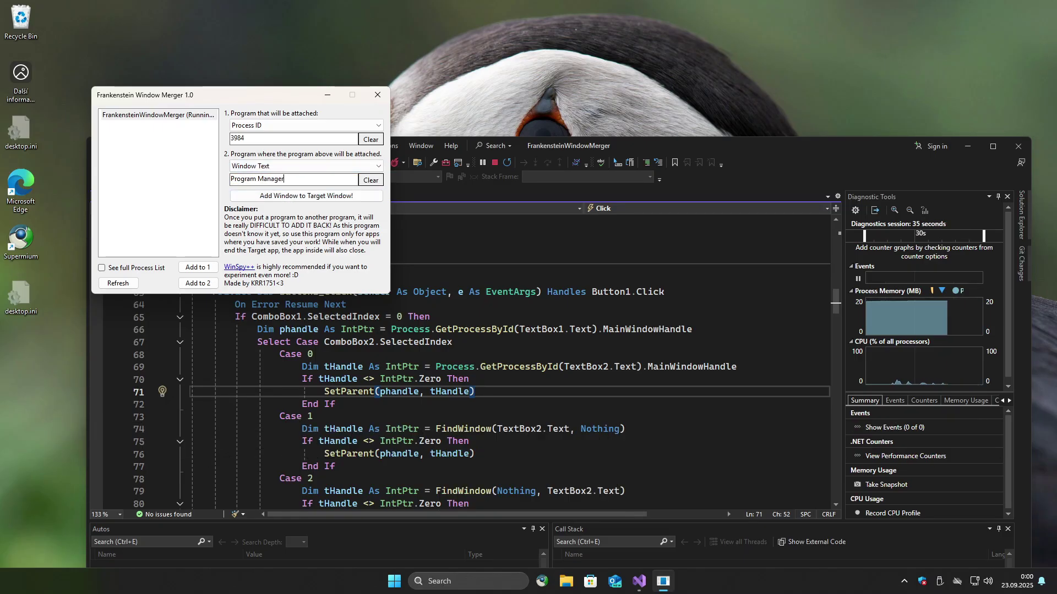
{"action": "left_click", "coordinate": [306, 196]}
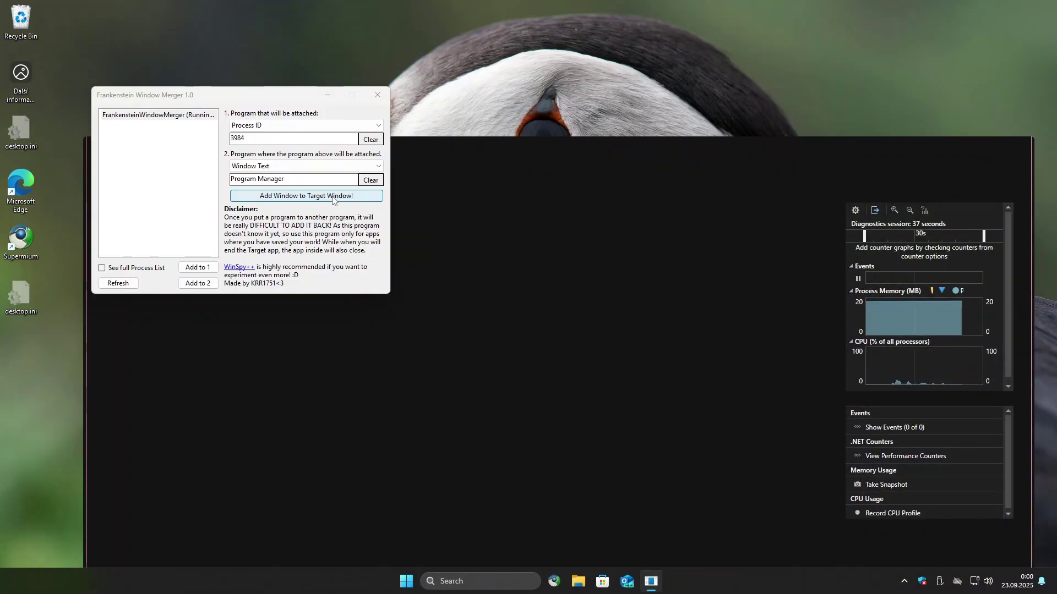
Move the attached Visual Studio window around on the desktop and shift the Frankenstein Window Merger window out of its way
{"action": "left_click_drag", "start_coordinate": [580, 146], "coordinate": [624, 87]}
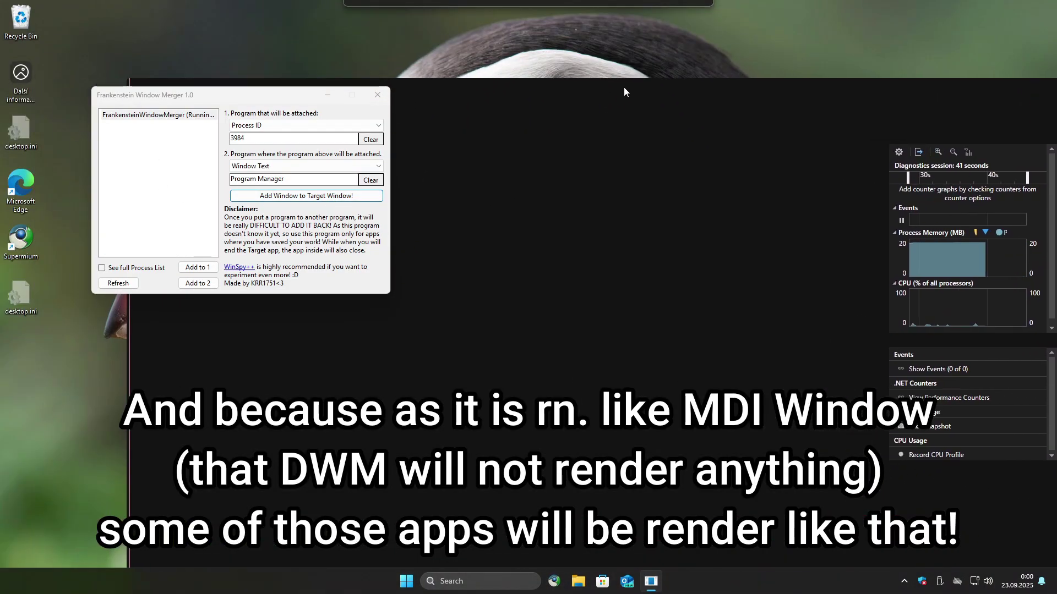
{"action": "left_click_drag", "start_coordinate": [287, 91], "coordinate": [228, 362]}
{"action": "left_click", "coordinate": [180, 88]}
{"action": "left_click", "coordinate": [114, 106]}
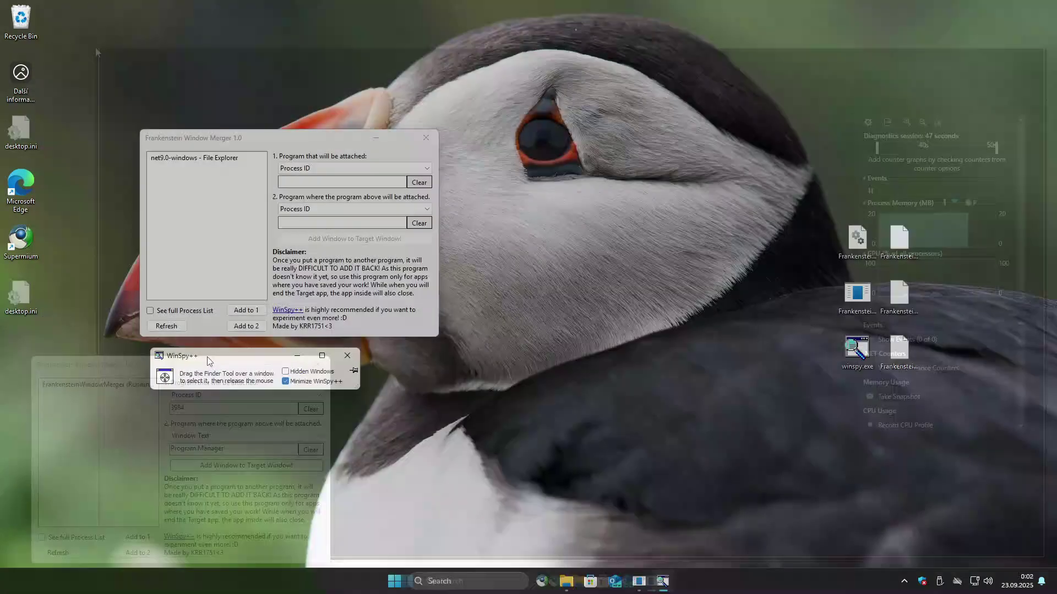
Capture the desktop's FolderView window (class SysListView32) with the Finder Tool of WinSpy++
{"action": "left_click_drag", "start_coordinate": [207, 359], "coordinate": [661, 183]}
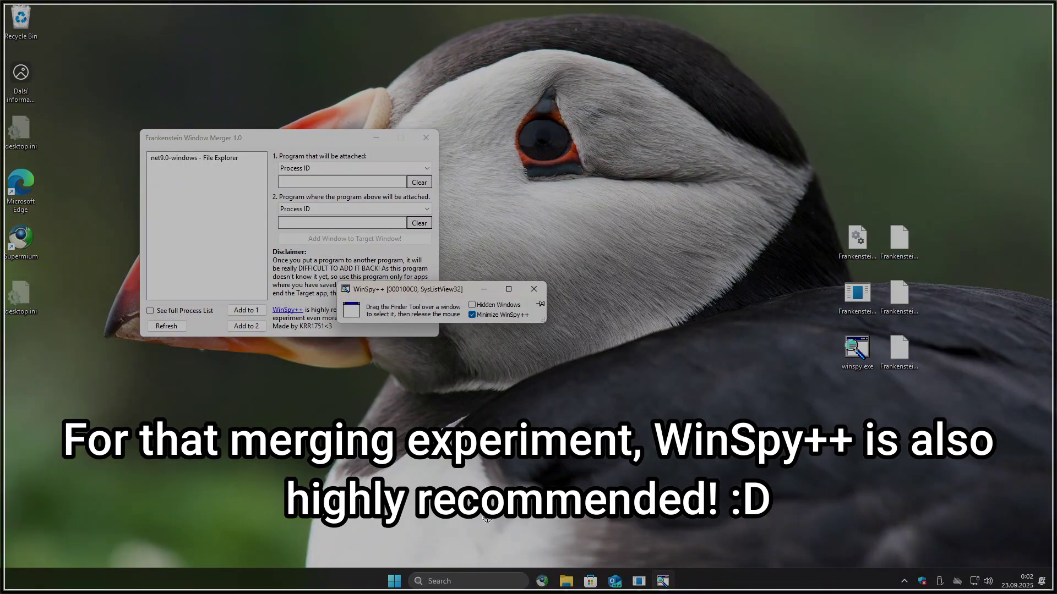
{"action": "left_click_drag", "start_coordinate": [486, 519], "coordinate": [581, 354]}
{"action": "left_click_drag", "start_coordinate": [727, 321], "coordinate": [728, 321]}
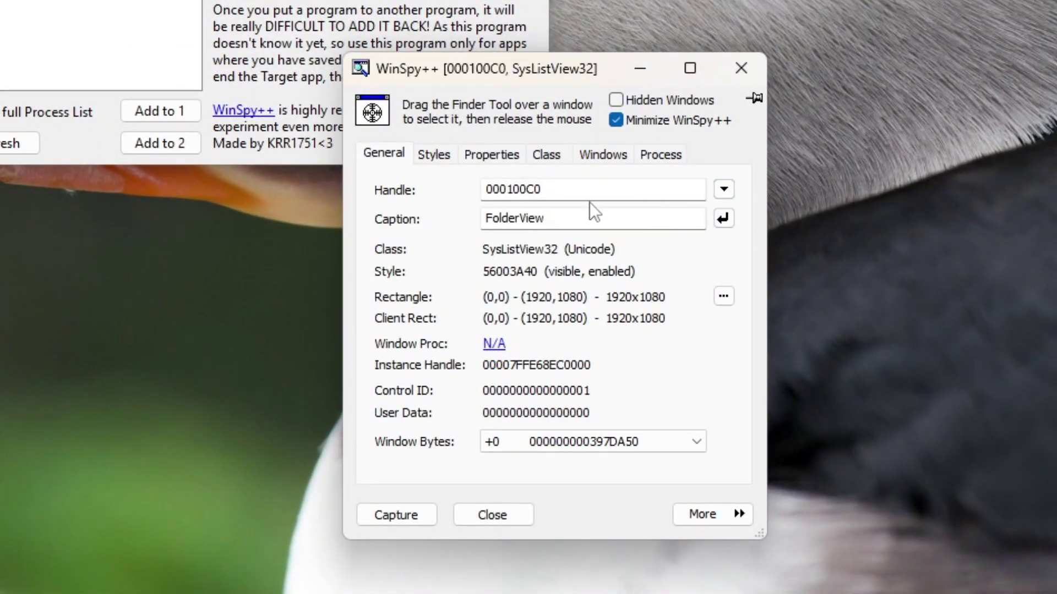
Toggle the FolderView window's Visible state off and on again, and send the window to the back
{"action": "left_click", "coordinate": [719, 190]}
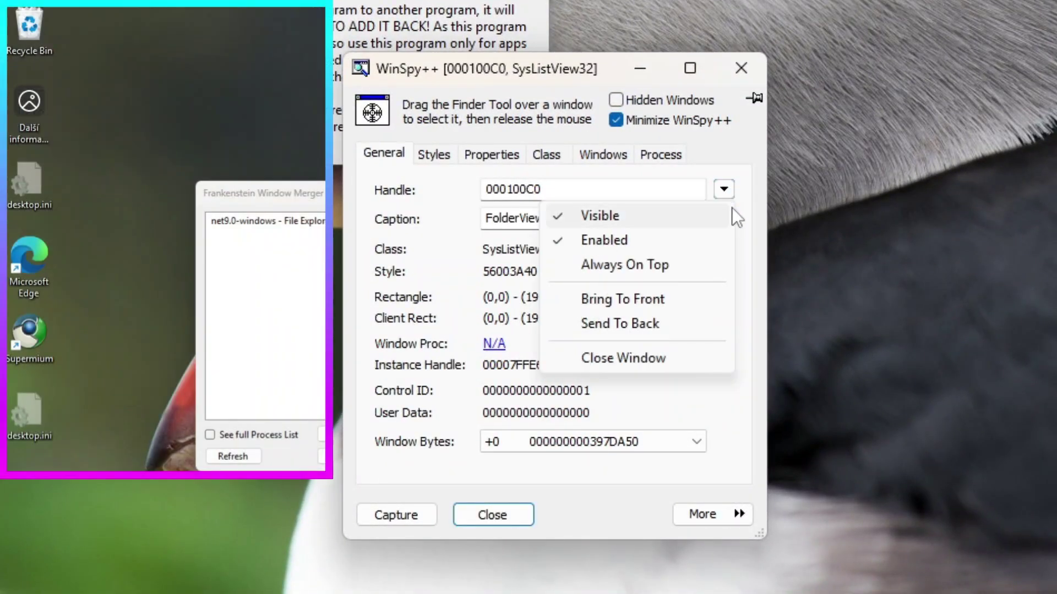
{"action": "left_click", "coordinate": [731, 210]}
{"action": "left_click", "coordinate": [723, 189]}
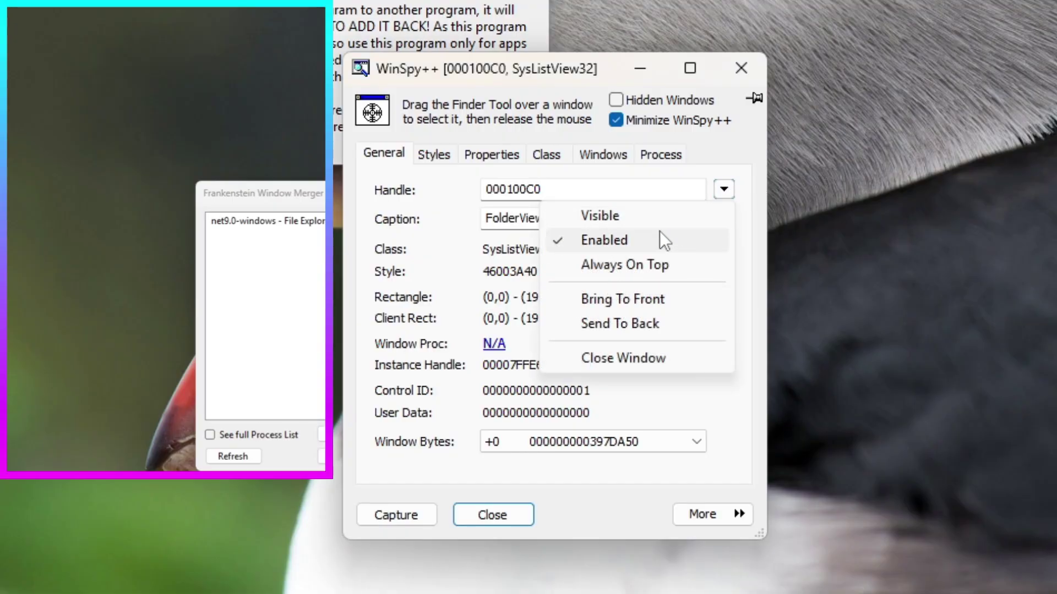
{"action": "left_click", "coordinate": [644, 216]}
{"action": "left_click", "coordinate": [724, 189]}
{"action": "left_click", "coordinate": [620, 324]}
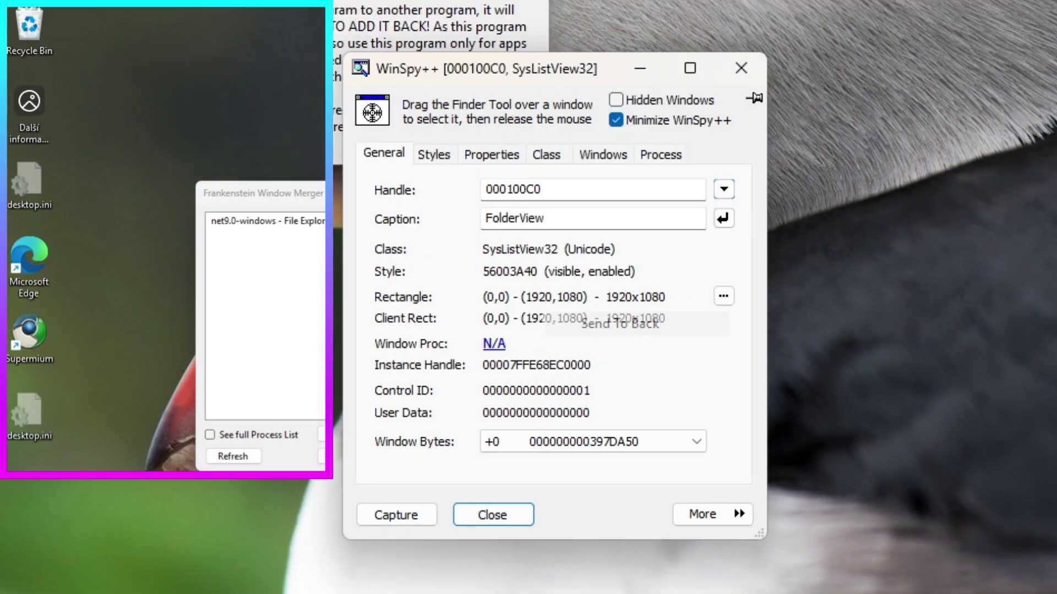
Open the Window Style Editor for the window styles of the captured FolderView window
{"action": "left_click", "coordinate": [434, 155]}
{"action": "left_click", "coordinate": [720, 185]}
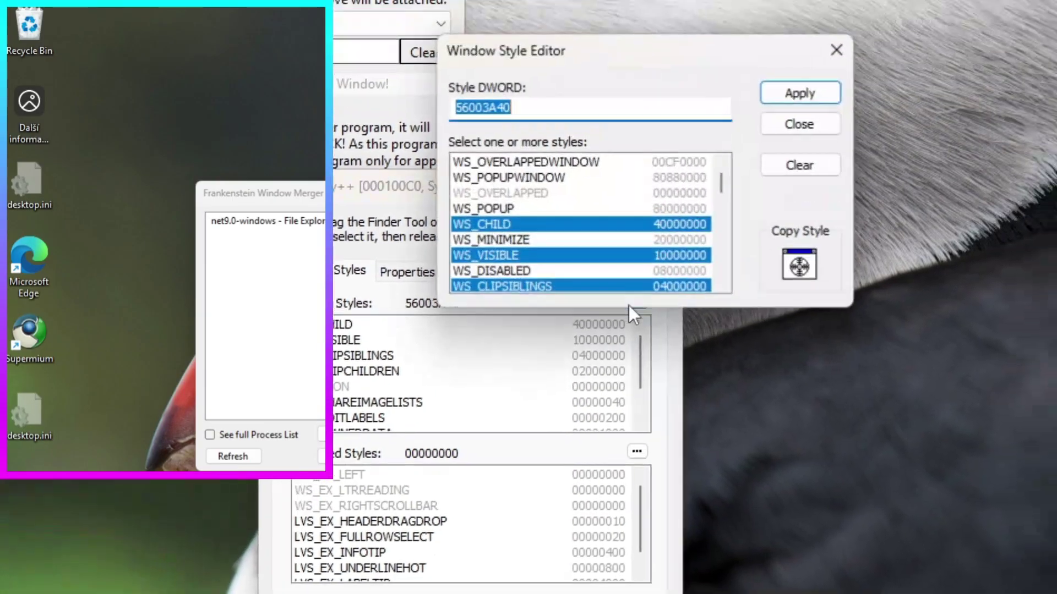
{"action": "left_click", "coordinate": [441, 260]}
{"action": "left_click", "coordinate": [445, 262]}
Enable the styles WS_DLGFRAME, WS_THICKFRAME, WS_MINIMIZEBOX and WS_MAXIMIZEBOX for the FolderView window
{"action": "scroll", "coordinate": [480, 321], "scroll_direction": "down", "scroll_amount": 1}
{"action": "scroll", "coordinate": [480, 321], "scroll_direction": "down", "scroll_amount": 2}
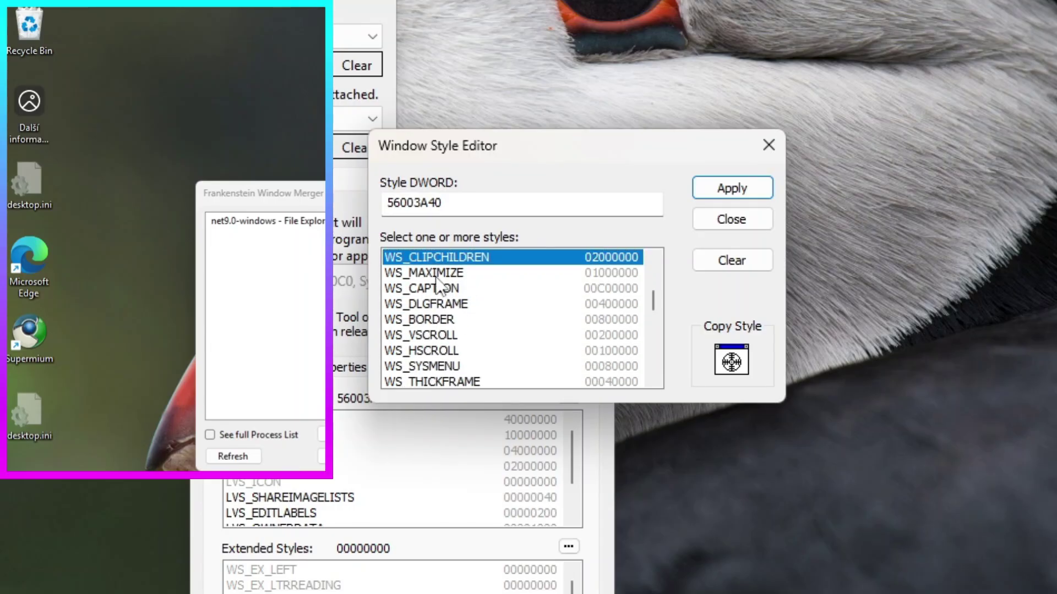
{"action": "left_click", "coordinate": [443, 304]}
{"action": "scroll", "coordinate": [460, 329], "scroll_direction": "down", "scroll_amount": 1}
{"action": "left_click", "coordinate": [454, 335]}
{"action": "scroll", "coordinate": [457, 346], "scroll_direction": "down", "scroll_amount": 1}
{"action": "left_click", "coordinate": [445, 335]}
{"action": "left_click", "coordinate": [451, 350]}
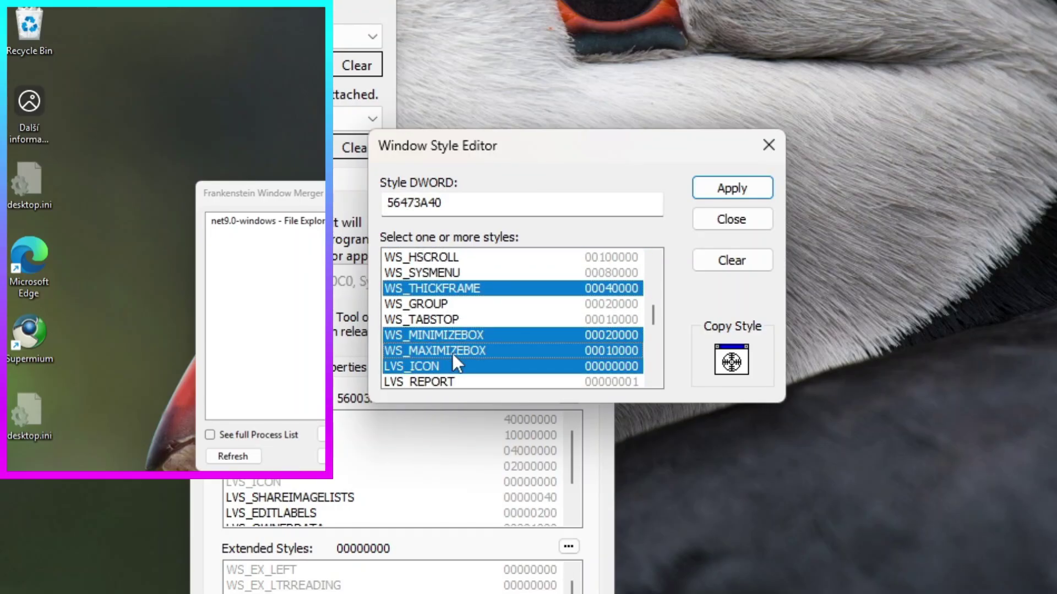
Add the WS_BORDER and WS_CAPTION styles to the selection and apply style 56C73A40 to the FolderView window
{"action": "scroll", "coordinate": [452, 347], "scroll_direction": "up", "scroll_amount": 2}
{"action": "left_click", "coordinate": [438, 319]}
{"action": "scroll", "coordinate": [462, 330], "scroll_direction": "up", "scroll_amount": 1}
{"action": "left_click", "coordinate": [454, 337]}
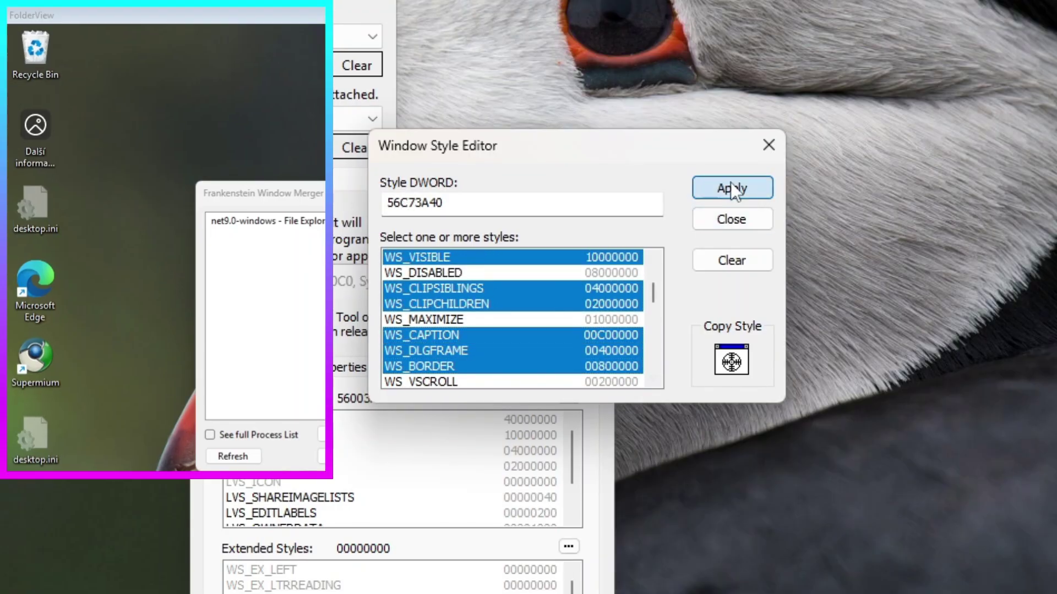
{"action": "left_click", "coordinate": [730, 187]}
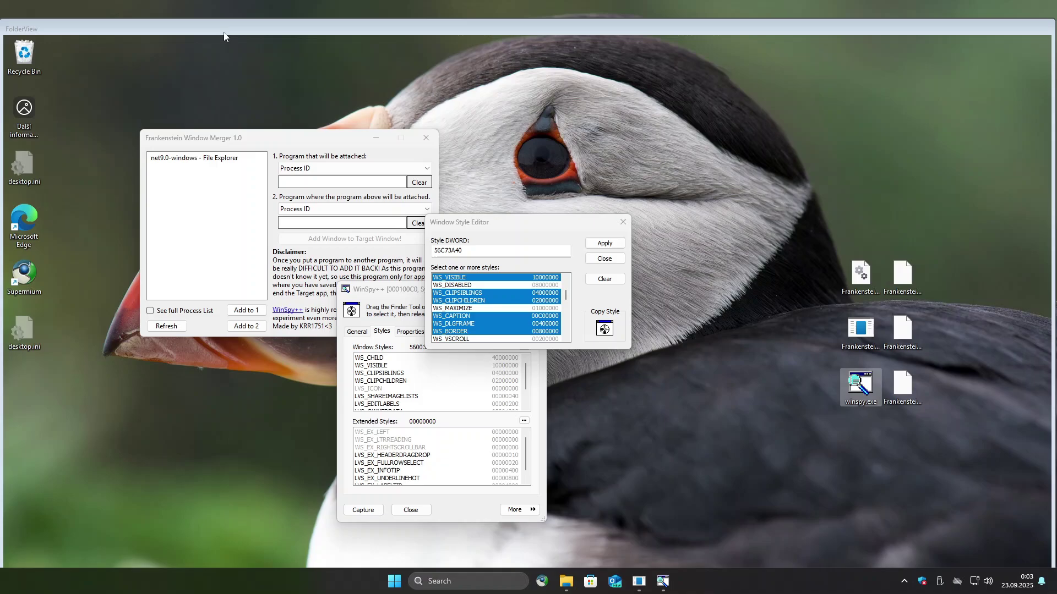
Move the framed FolderView window away from the desktop's corner and make it smaller
{"action": "left_click_drag", "start_coordinate": [223, 36], "coordinate": [446, 75]}
{"action": "left_click_drag", "start_coordinate": [705, 153], "coordinate": [507, 449]}
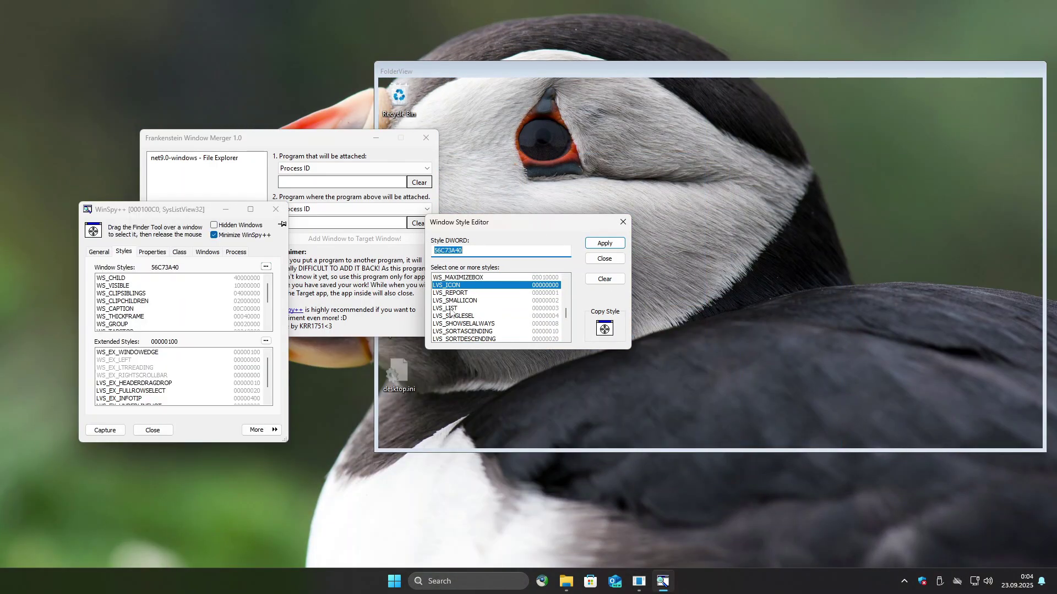
Add the LVS_LIST style to the FolderView window, apply style 56C73A43 and close the Window Style Editor
{"action": "left_click", "coordinate": [451, 308]}
{"action": "left_click", "coordinate": [607, 244]}
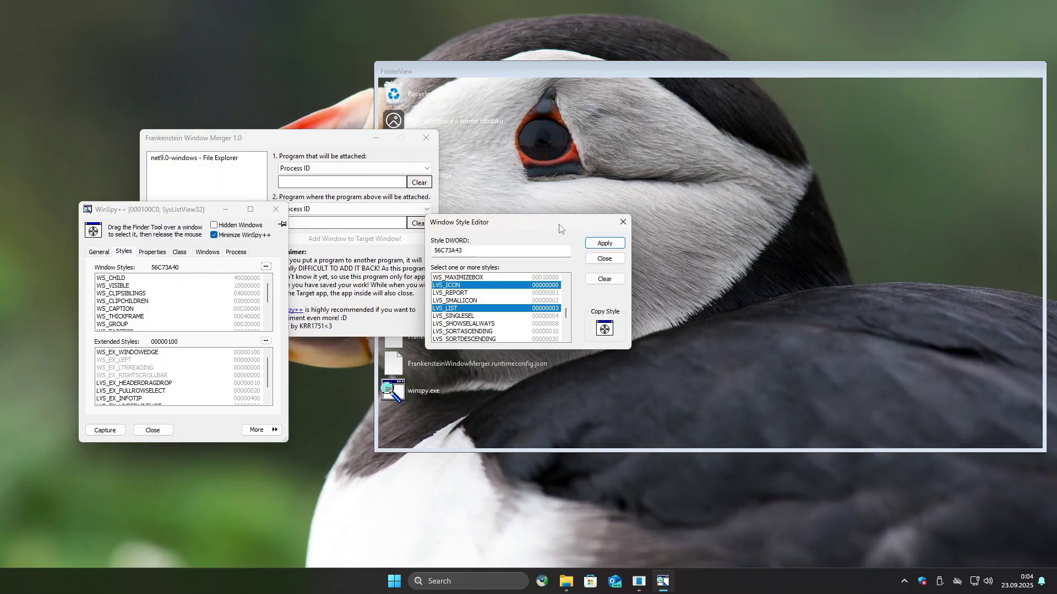
{"action": "left_click_drag", "start_coordinate": [560, 227], "coordinate": [212, 276]}
{"action": "left_click", "coordinate": [256, 308]}
Maximize the FolderView window and move the tool windows clear of the desktop's item list
{"action": "left_click_drag", "start_coordinate": [353, 133], "coordinate": [227, 86]}
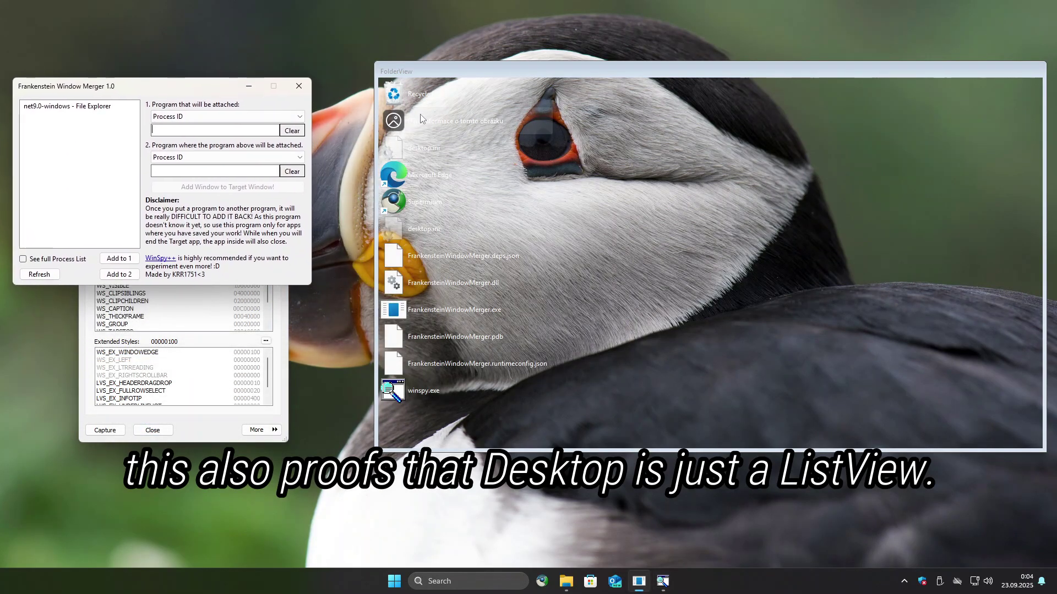
{"action": "double_click", "coordinate": [726, 70]}
{"action": "left_click_drag", "start_coordinate": [530, 88], "coordinate": [716, 400]}
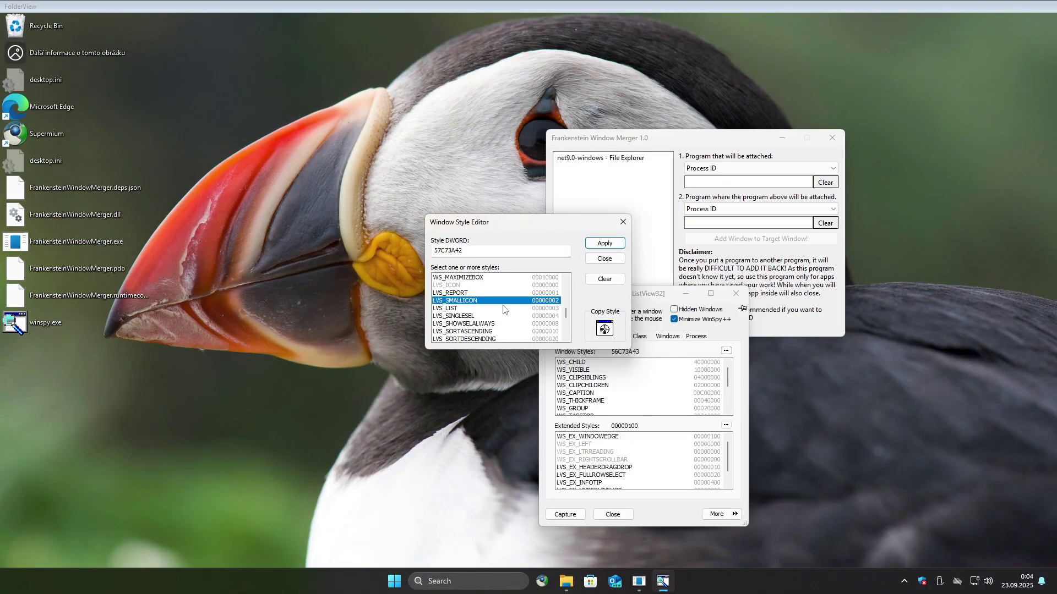
Remove LVS_SHAREIMAGELISTS from the selected window styles and apply style 57C73A02
{"action": "scroll", "coordinate": [462, 309], "scroll_direction": "down", "scroll_amount": 1}
{"action": "left_click", "coordinate": [474, 325]}
{"action": "left_click", "coordinate": [607, 244]}
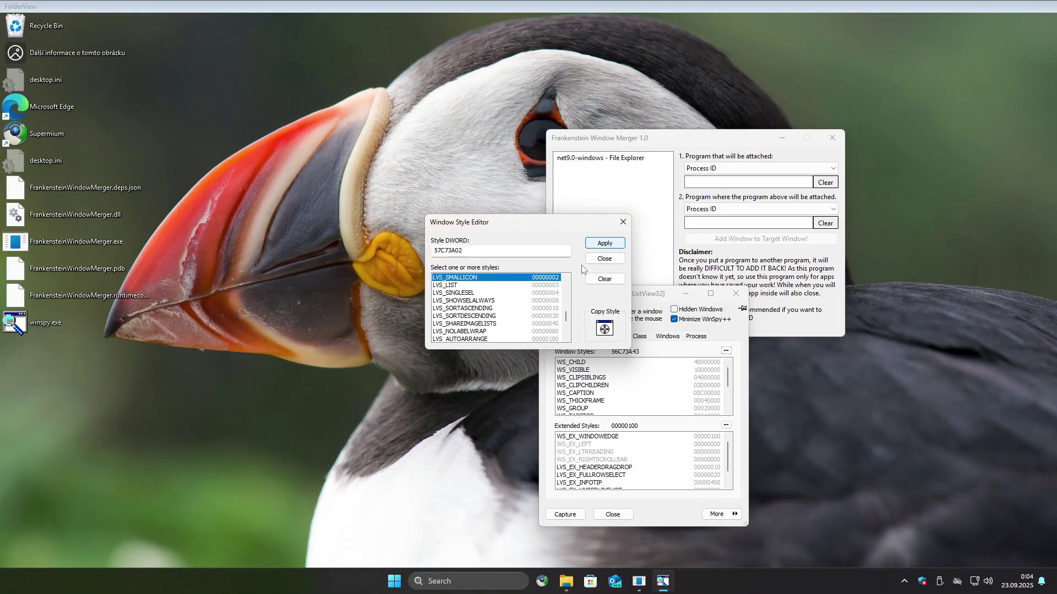
Replace LVS_SMALLICON with LVS_REPORT in the selected styles to form style 57C73A01
{"action": "scroll", "coordinate": [495, 316], "scroll_direction": "up", "scroll_amount": 1}
{"action": "left_click", "coordinate": [490, 293]}
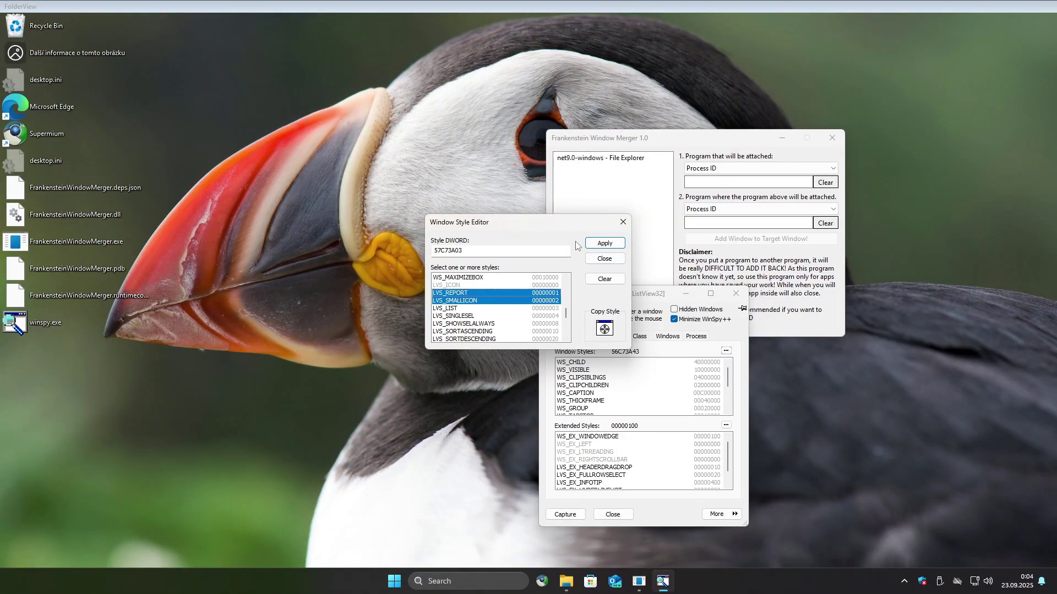
{"action": "scroll", "coordinate": [460, 310], "scroll_direction": "down", "scroll_amount": 1}
{"action": "scroll", "coordinate": [460, 311], "scroll_direction": "up", "scroll_amount": 1}
{"action": "left_click", "coordinate": [461, 301]}
{"action": "scroll", "coordinate": [465, 305], "scroll_direction": "down", "scroll_amount": 1}
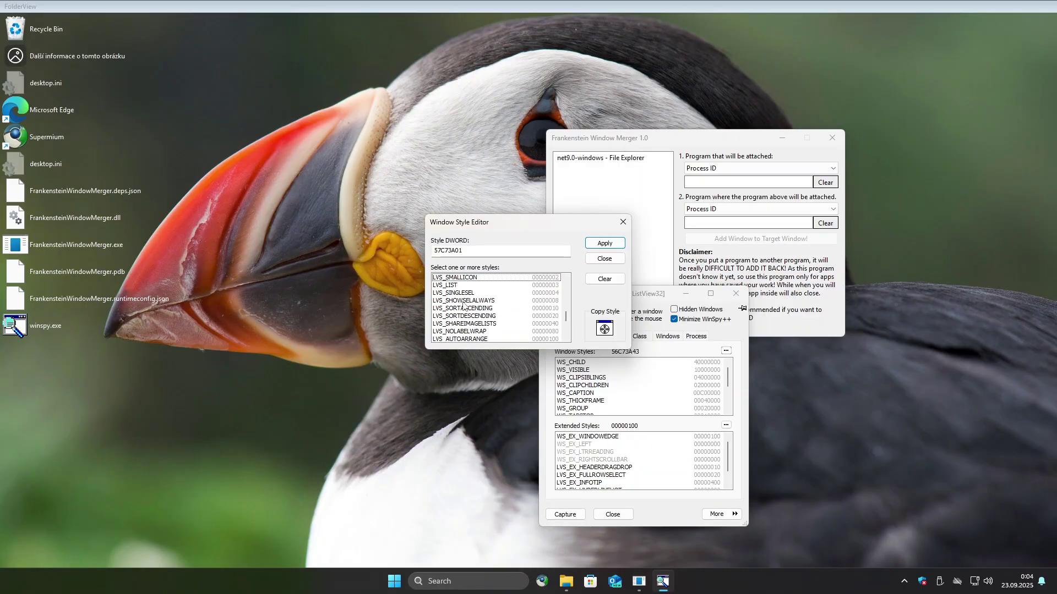
Add LVS_SHOWSELALWAYS, LVS_SORTASCENDING and LVS_NOLABELWRAP to the selected styles, forming style 57C73A99
{"action": "left_click", "coordinate": [463, 302]}
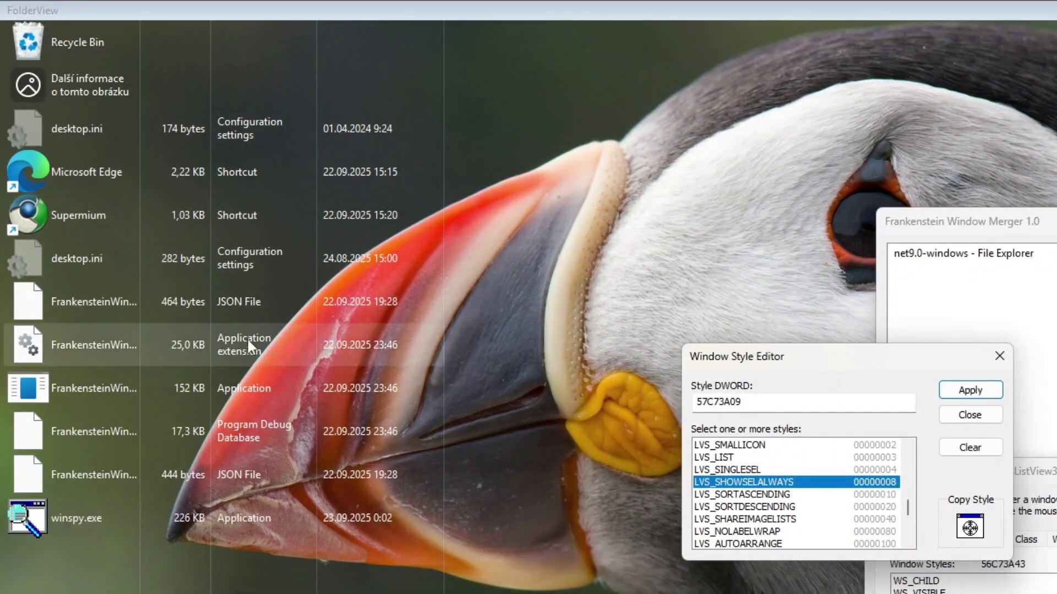
{"action": "left_click", "coordinate": [771, 496]}
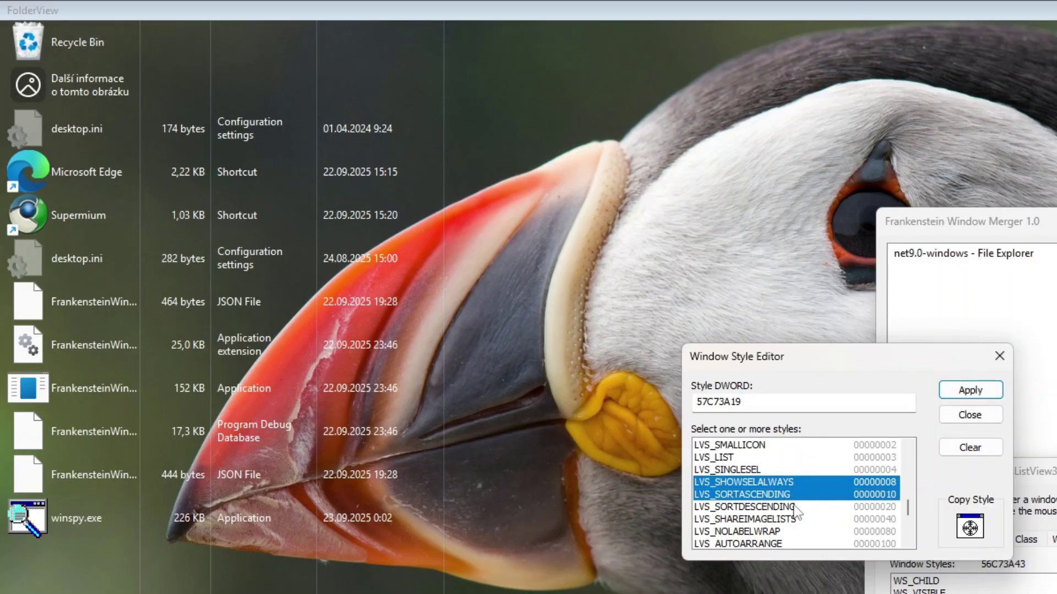
{"action": "scroll", "coordinate": [798, 511], "scroll_direction": "down", "scroll_amount": 1}
{"action": "scroll", "coordinate": [809, 511], "scroll_direction": "down", "scroll_amount": 1}
{"action": "scroll", "coordinate": [809, 510], "scroll_direction": "up", "scroll_amount": 1}
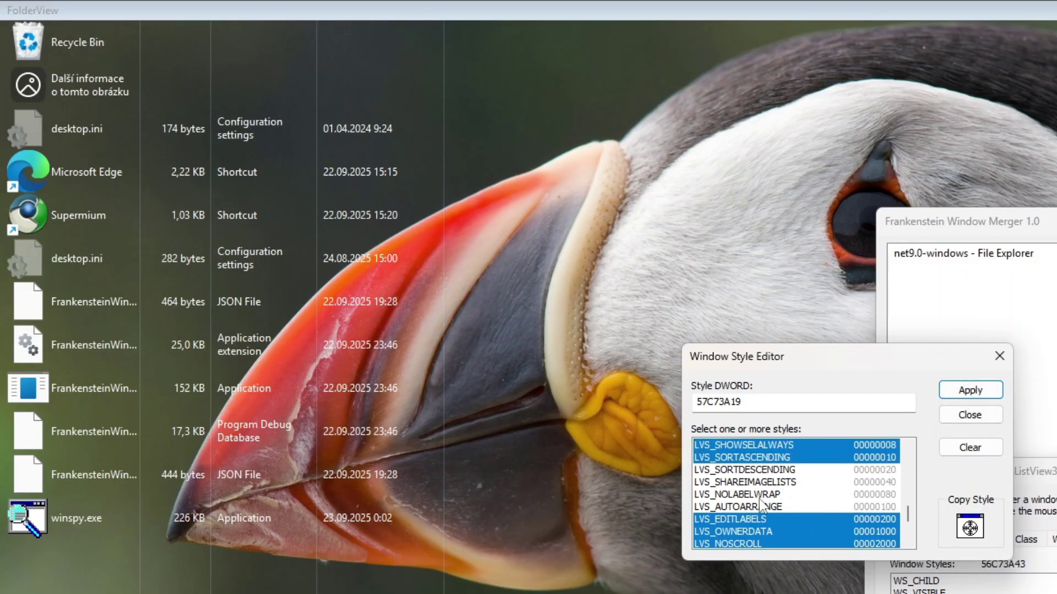
{"action": "left_click", "coordinate": [770, 495]}
Select the Supermium item on the desktop, then add and apply the LVS_SORTDESCENDING and LVS_SHAREIMAGELISTS styles
{"action": "left_click", "coordinate": [72, 213]}
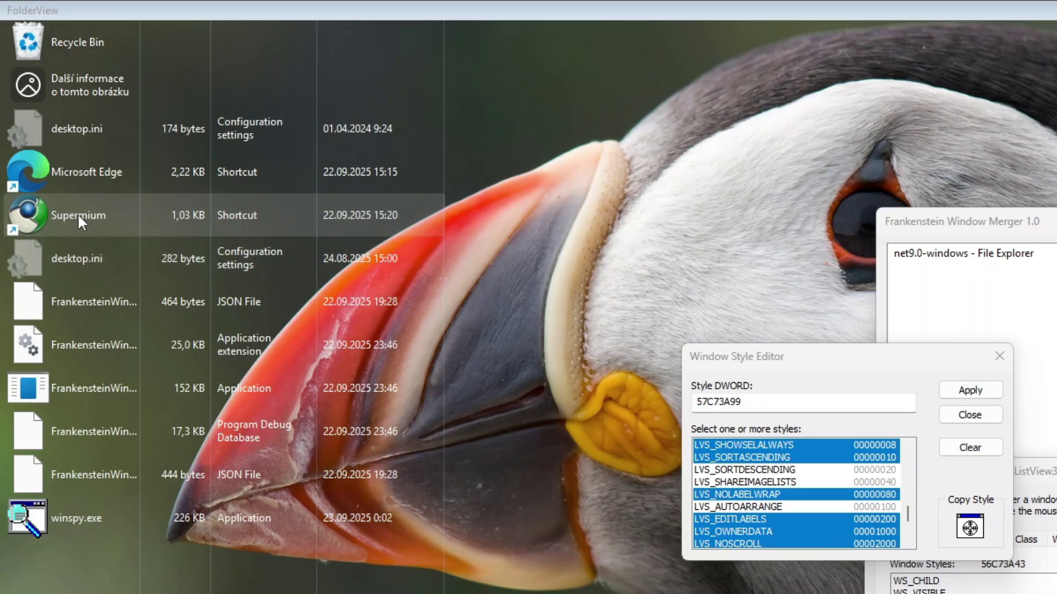
{"action": "left_click", "coordinate": [78, 213]}
{"action": "left_click", "coordinate": [765, 470]}
{"action": "left_click", "coordinate": [765, 482]}
{"action": "left_click", "coordinate": [970, 393]}
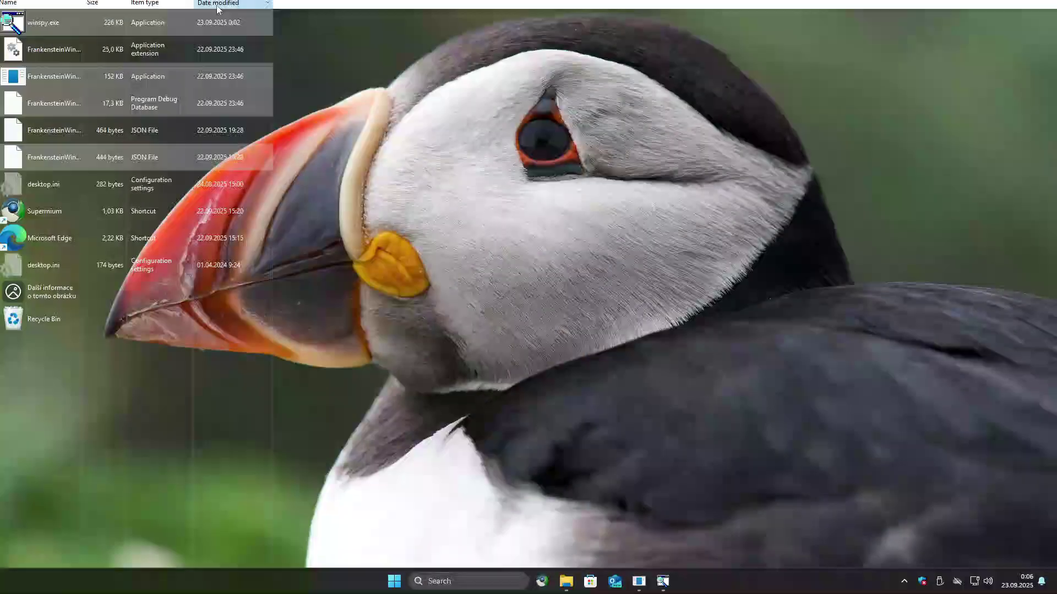
Sort the desktop items by item type and by size using the column headers
{"action": "left_click", "coordinate": [157, 4]}
{"action": "left_click", "coordinate": [107, 6]}
{"action": "left_click", "coordinate": [108, 10]}
Open the desktop's personalization settings and go to the Background page
{"action": "right_click", "coordinate": [640, 193]}
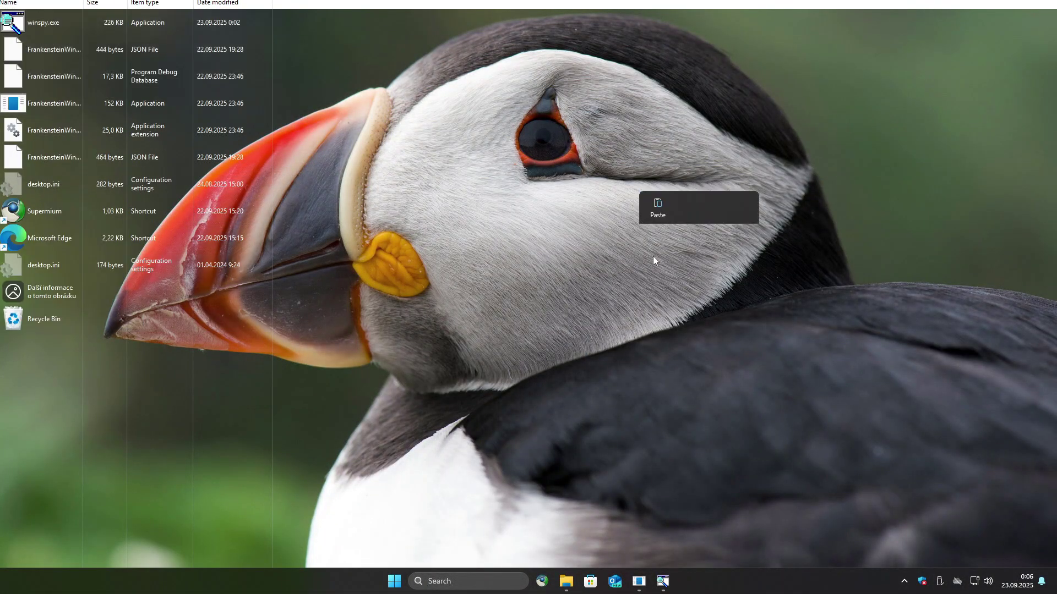
{"action": "left_click", "coordinate": [664, 394]}
{"action": "left_click", "coordinate": [688, 320]}
{"action": "scroll", "coordinate": [701, 292], "scroll_direction": "down", "scroll_amount": 2}
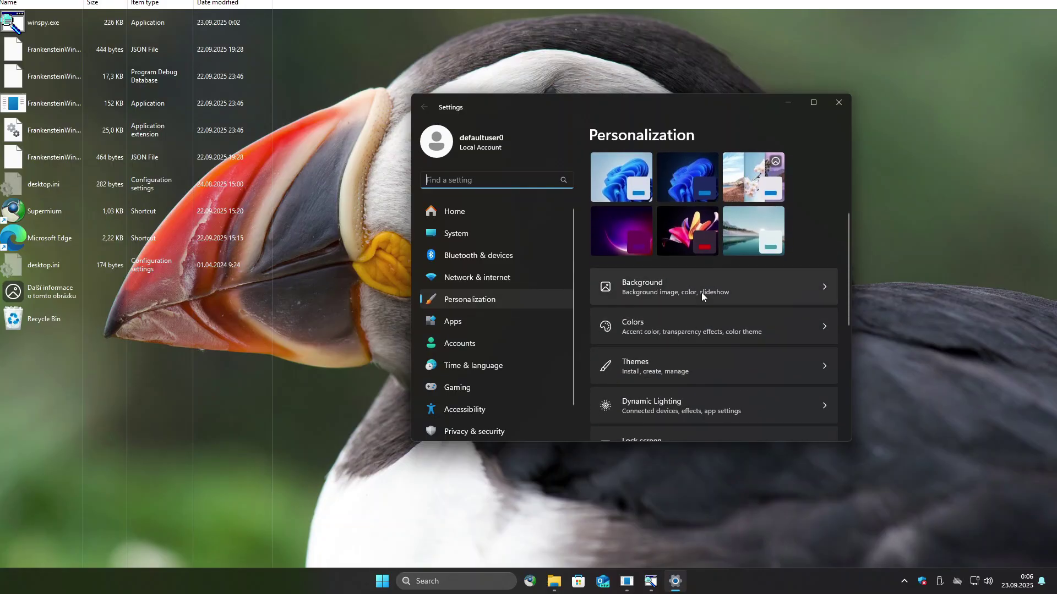
{"action": "left_click", "coordinate": [701, 293]}
{"action": "left_click", "coordinate": [698, 308]}
{"action": "left_click", "coordinate": [666, 303]}
Move the Settings window slightly lower and set the desktop background type to Picture
{"action": "left_click_drag", "start_coordinate": [697, 103], "coordinate": [697, 135]}
{"action": "left_click", "coordinate": [779, 329]}
{"action": "left_click", "coordinate": [781, 350]}
{"action": "left_click", "coordinate": [778, 330]}
{"action": "left_click", "coordinate": [771, 269]}
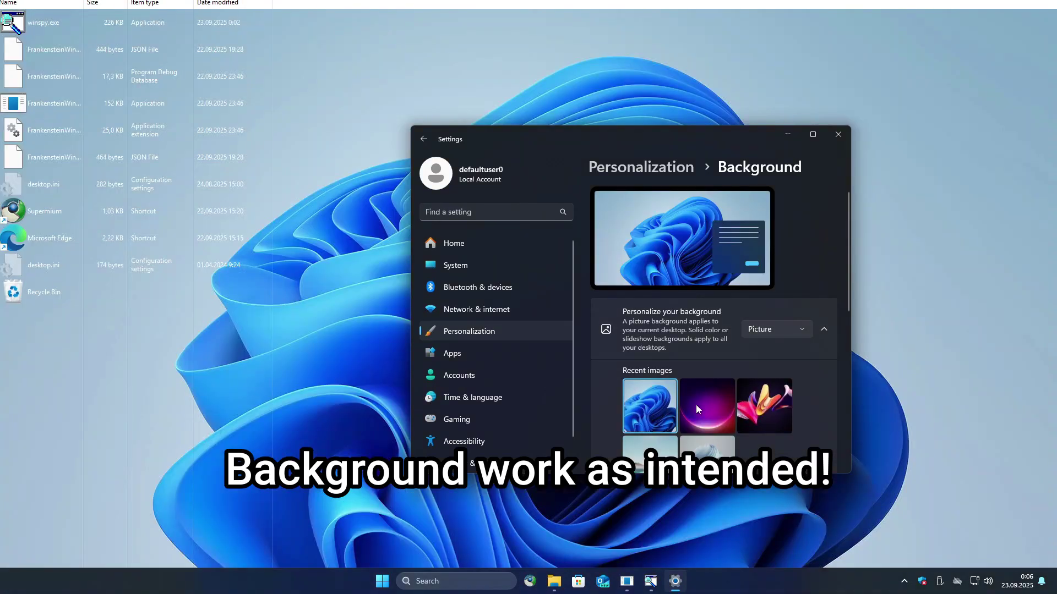
Try several fit options for the desktop image, including Span
{"action": "scroll", "coordinate": [771, 362], "scroll_direction": "down", "scroll_amount": 3}
{"action": "left_click", "coordinate": [770, 325]}
{"action": "left_click", "coordinate": [765, 363]}
{"action": "left_click", "coordinate": [764, 327]}
{"action": "left_click", "coordinate": [768, 384]}
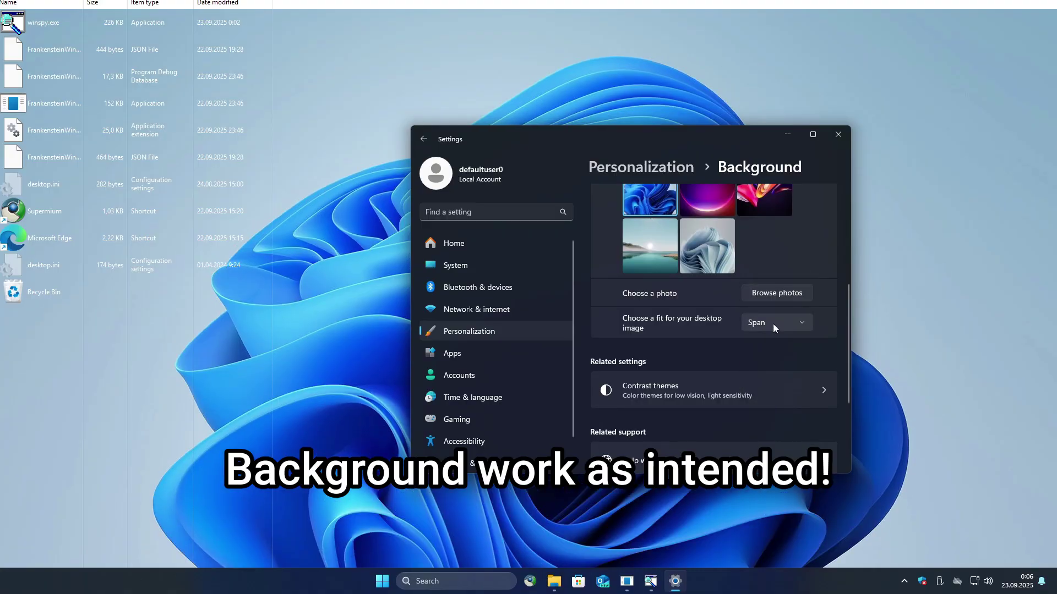
{"action": "left_click", "coordinate": [773, 323]}
{"action": "left_click", "coordinate": [770, 302]}
{"action": "left_click", "coordinate": [771, 325]}
{"action": "left_click", "coordinate": [768, 303]}
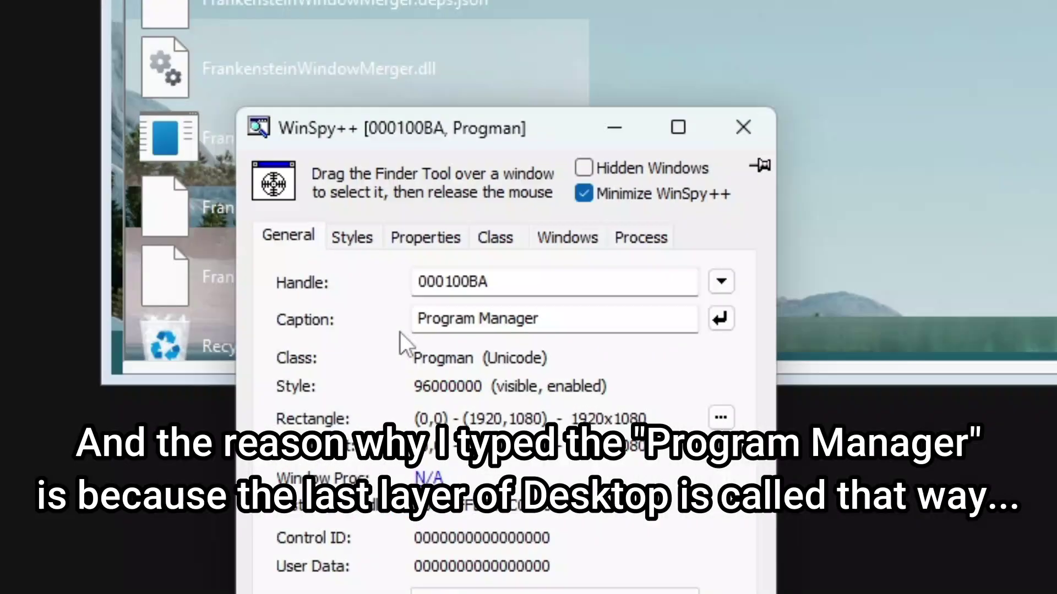
Examine the caption and class of the captured Program Manager window in WinSpy++ and move WinSpy++ away from the desktop items
{"action": "triple_click", "coordinate": [409, 361]}
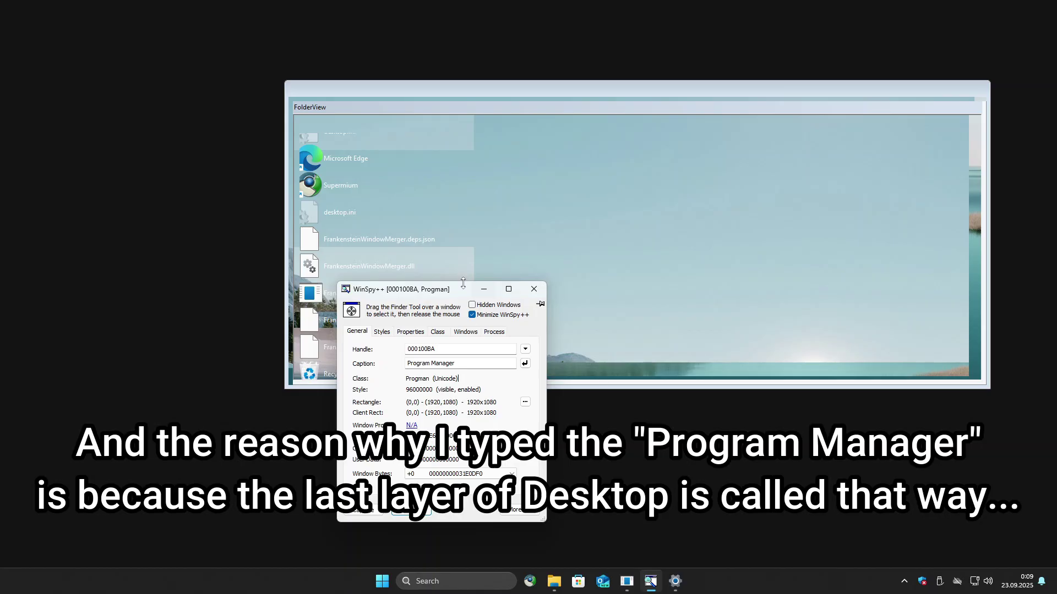
{"action": "left_click_drag", "start_coordinate": [463, 286], "coordinate": [680, 203]}
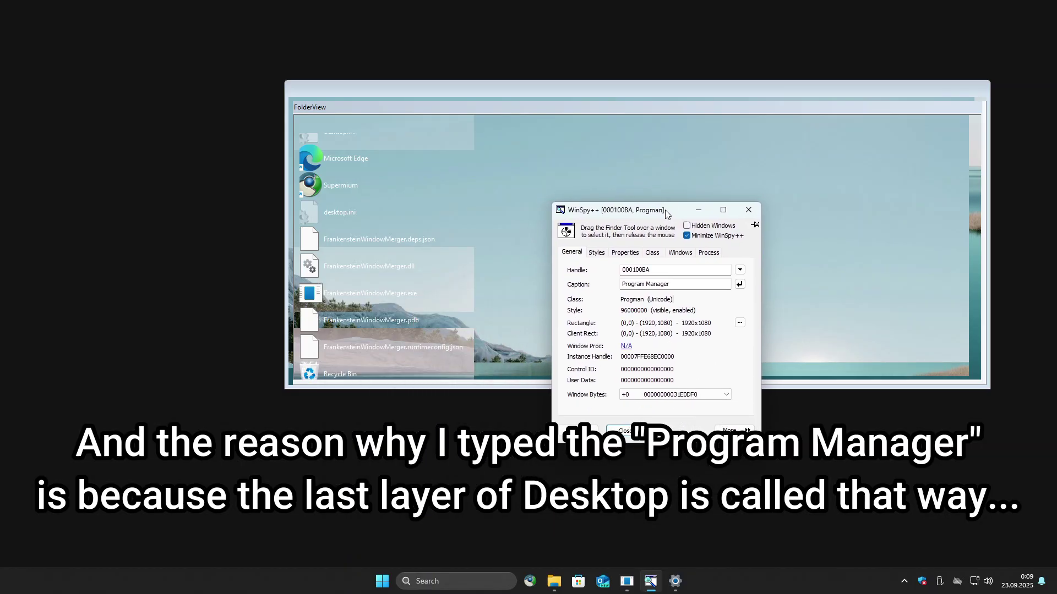
Bring the WinSpy_Release_x64.zip File Explorer window forward and refresh the window list in Frankenstein Window Merger
{"action": "left_click", "coordinate": [554, 584]}
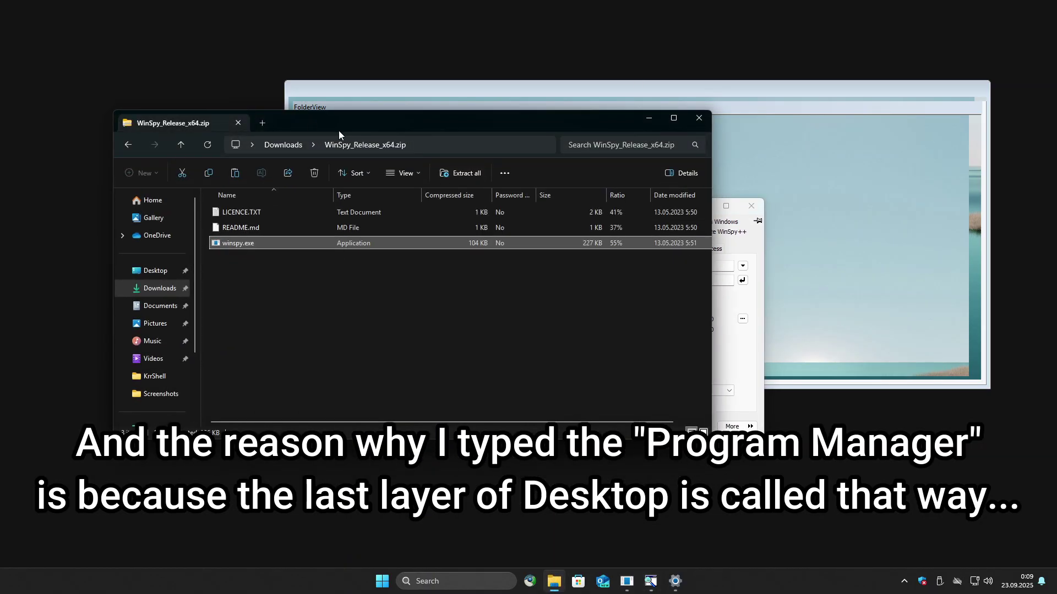
{"action": "left_click_drag", "start_coordinate": [339, 130], "coordinate": [327, 153]}
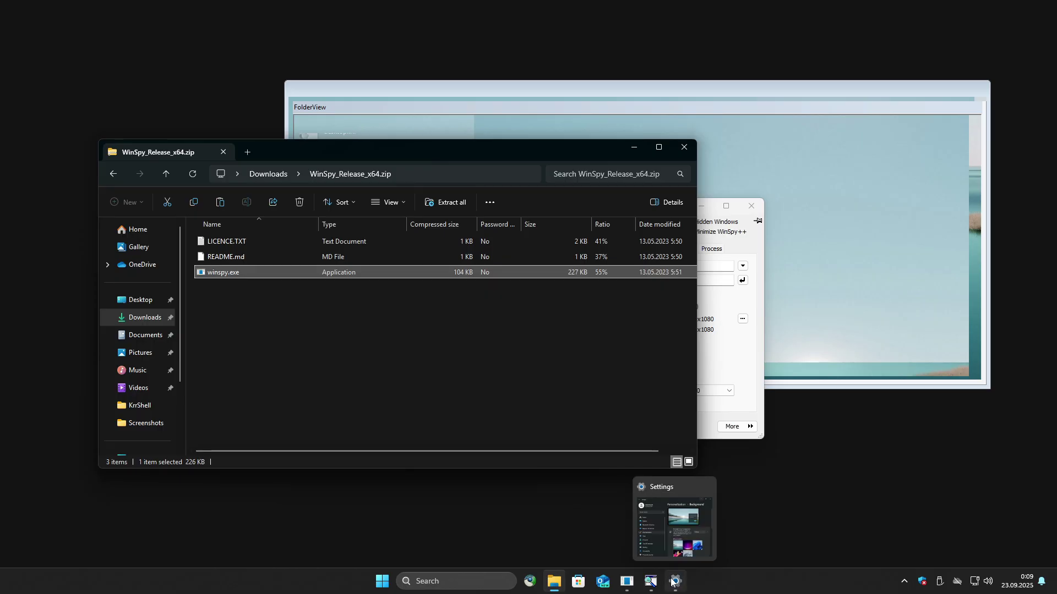
{"action": "left_click", "coordinate": [629, 582]}
{"action": "left_click", "coordinate": [576, 327]}
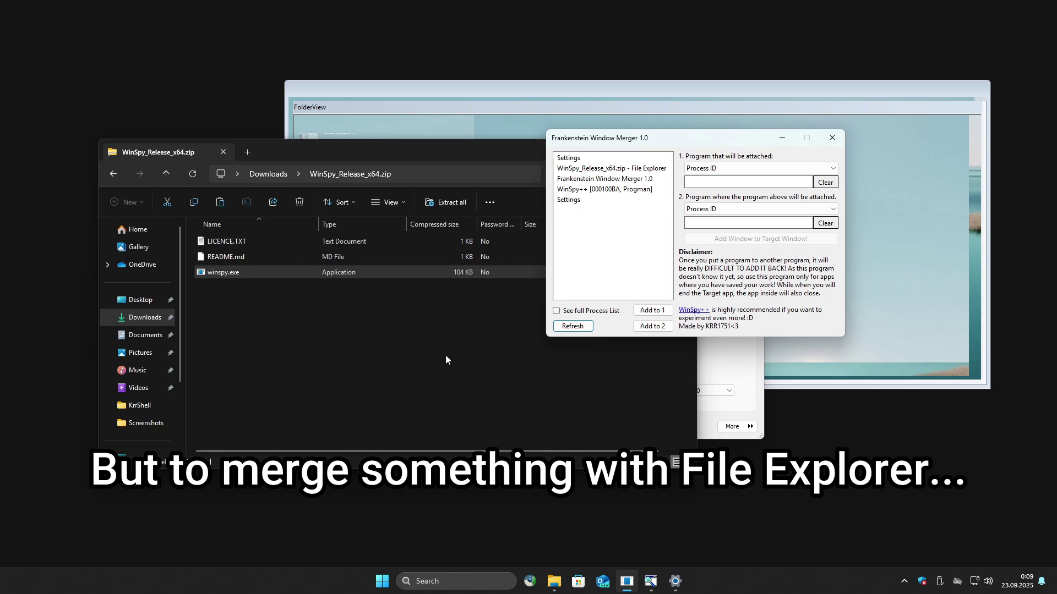
Make sure "Launch folder windows in a separate process" is enabled in File Explorer's Folder Options and confirm the dialog
{"action": "left_click", "coordinate": [484, 203]}
{"action": "left_click", "coordinate": [440, 331]}
{"action": "left_click", "coordinate": [183, 229]}
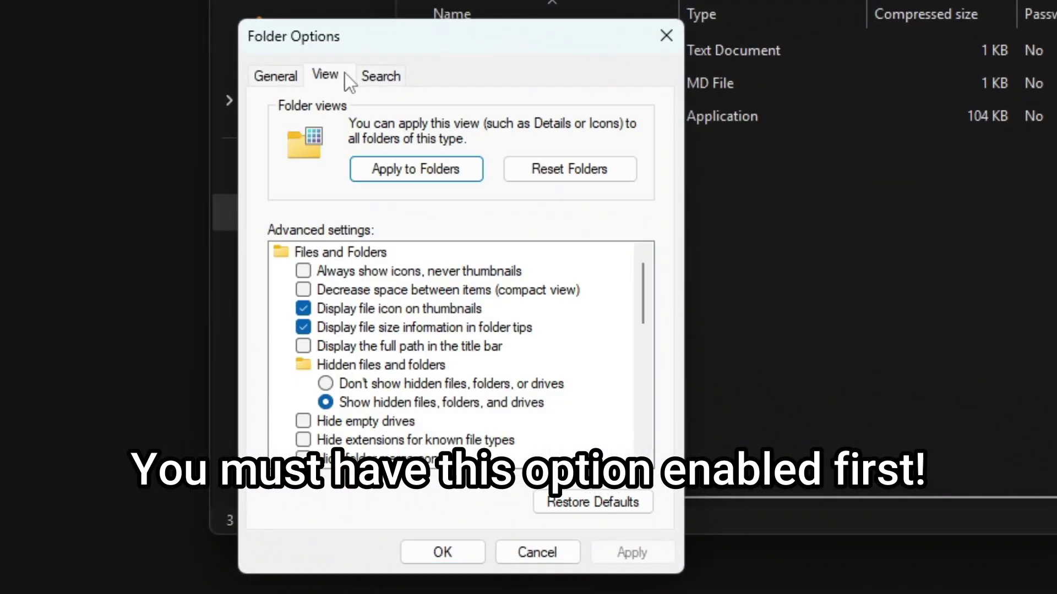
{"action": "scroll", "coordinate": [404, 346], "scroll_direction": "down", "scroll_amount": 3}
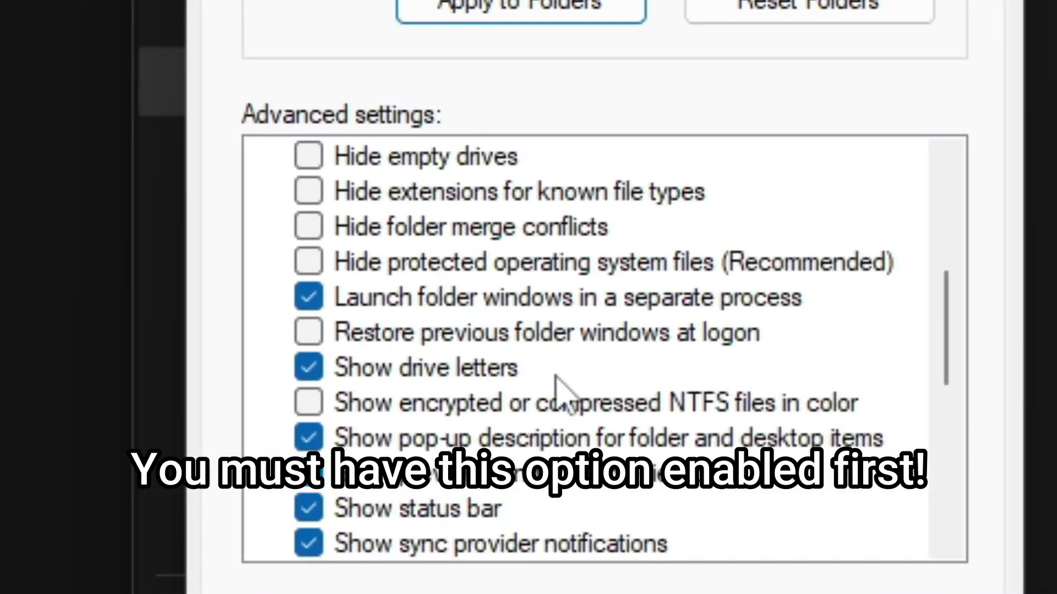
{"action": "double_click", "coordinate": [436, 298]}
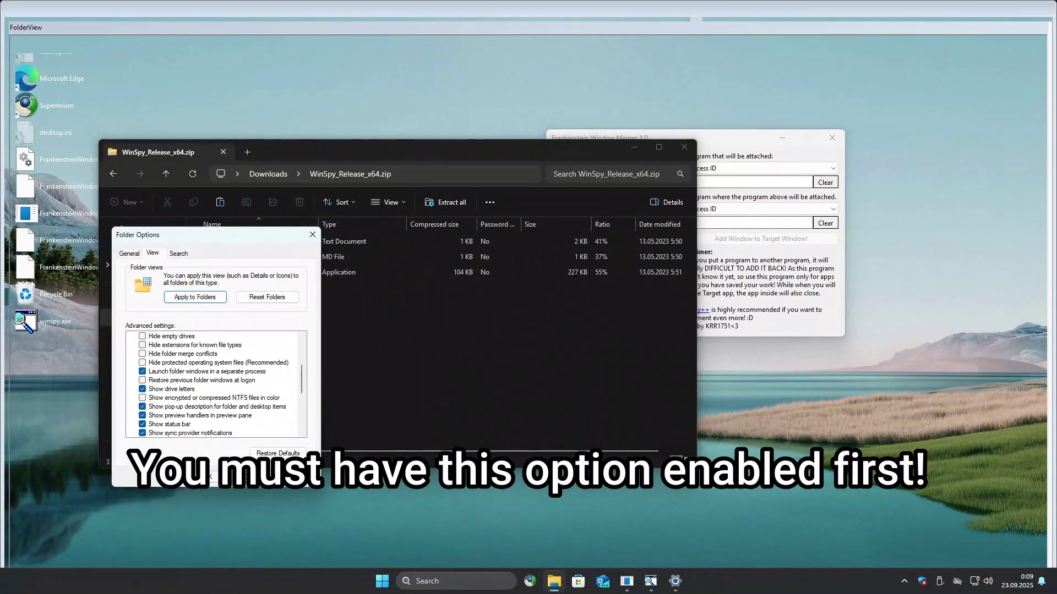
{"action": "left_click", "coordinate": [214, 497]}
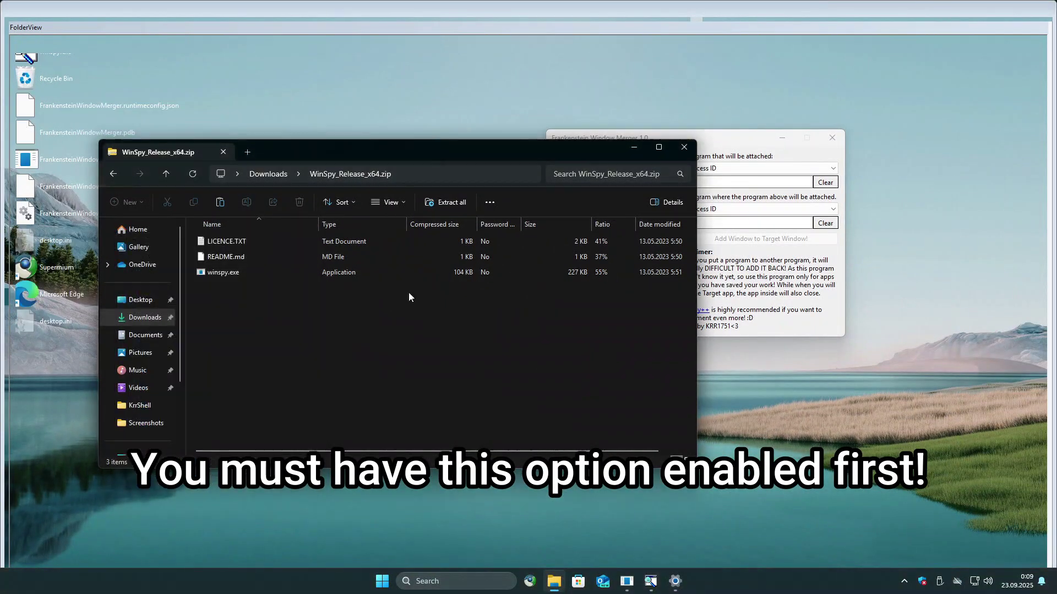
Close the File Explorer window, open a new one at Home and bring Frankenstein Window Merger to the front
{"action": "left_click", "coordinate": [682, 147]}
{"action": "left_click", "coordinate": [553, 580]}
{"action": "left_click_drag", "start_coordinate": [738, 144], "coordinate": [736, 152]}
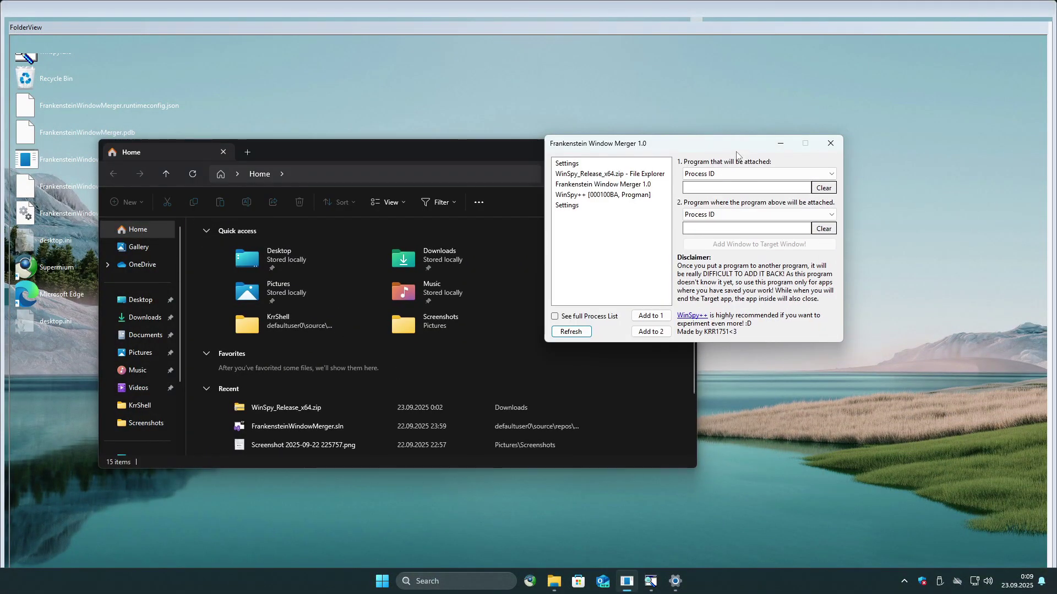
Refresh the merger's window list and set Home - File Explorer as the program that will be attached
{"action": "left_click", "coordinate": [577, 333]}
{"action": "left_click", "coordinate": [584, 174]}
{"action": "left_click", "coordinate": [650, 317]}
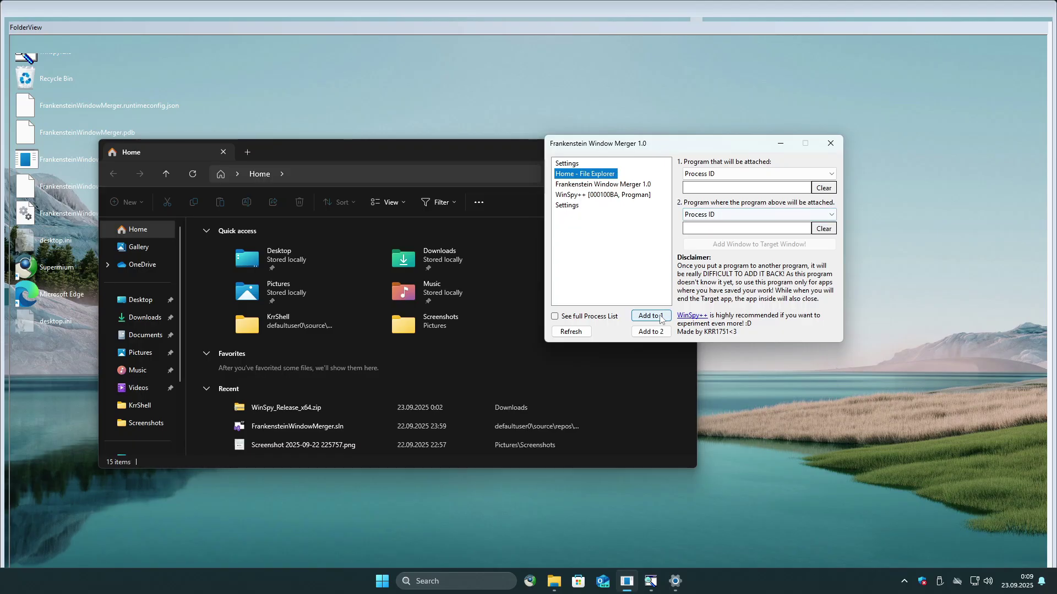
Target the window whose Window Text is "Program Manager" and add the File Explorer window to it
{"action": "left_click", "coordinate": [721, 214]}
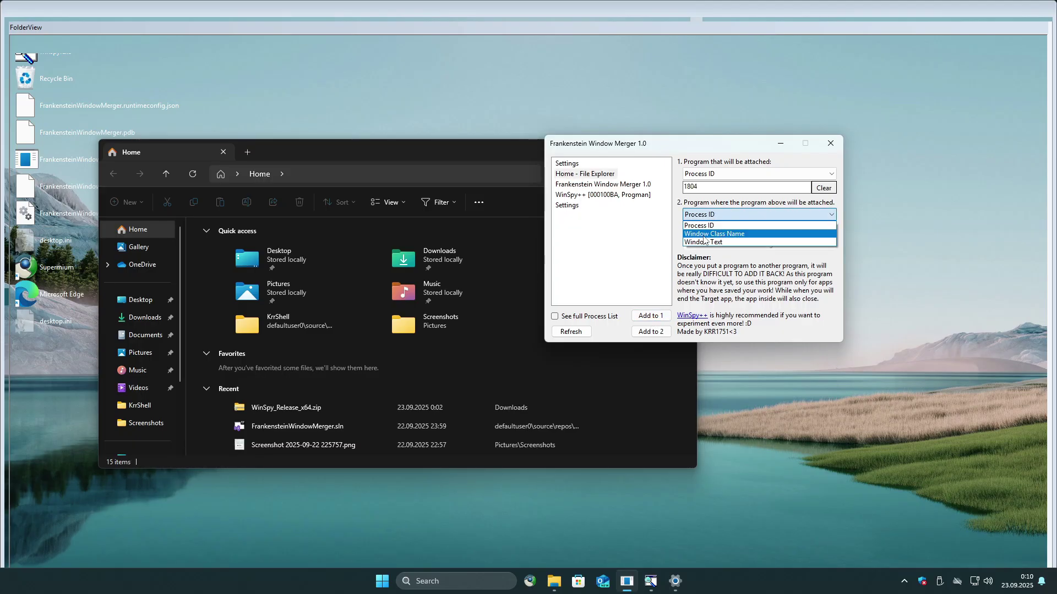
{"action": "left_click", "coordinate": [718, 244]}
{"action": "type", "text": "Program Manager"}
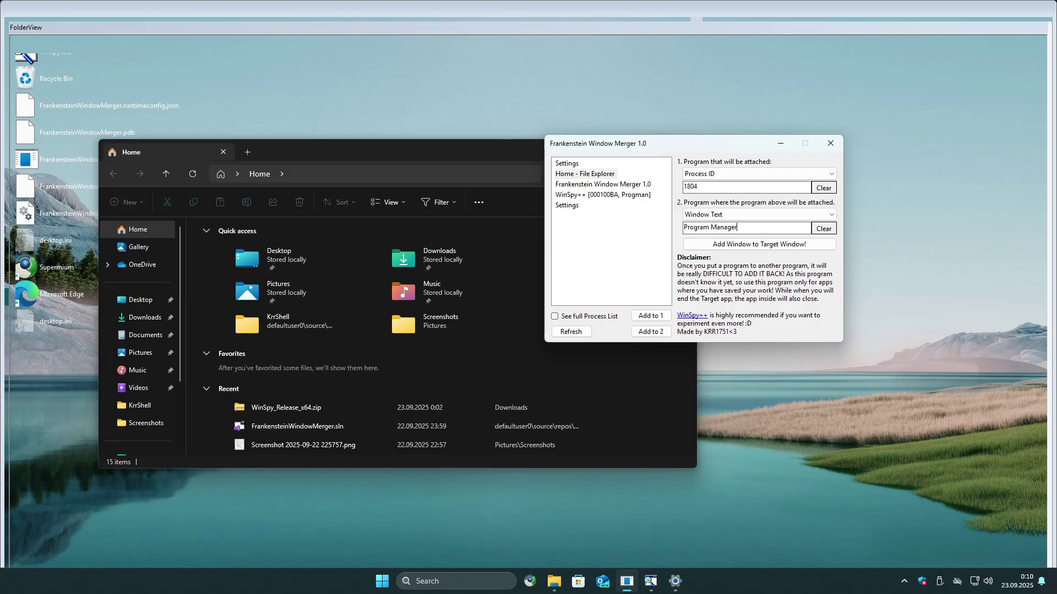
{"action": "left_click", "coordinate": [776, 246]}
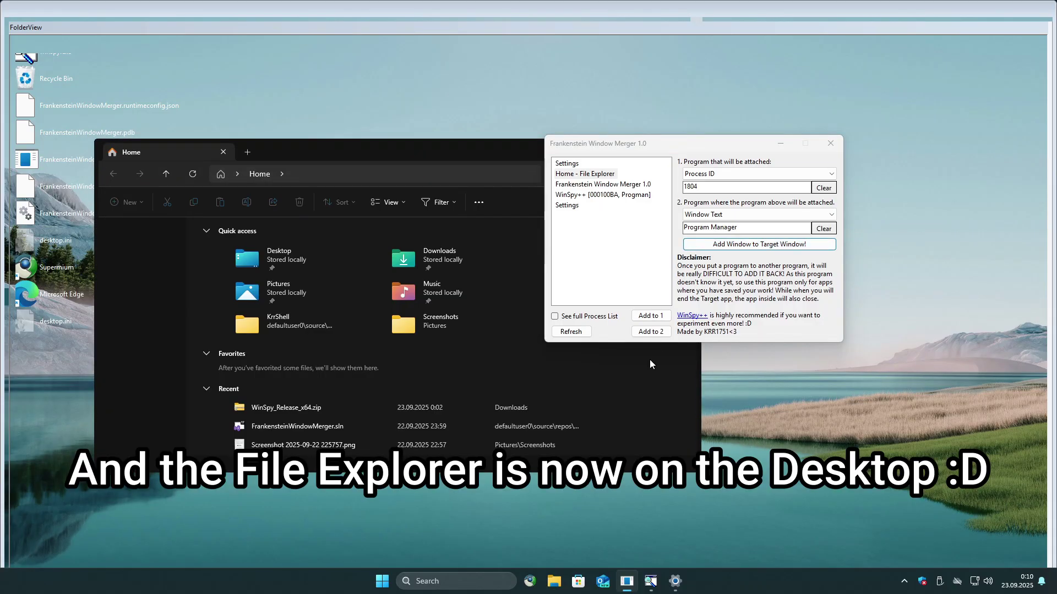
Move the desktop window and the attached File Explorer window around and minimize Frankenstein Window Merger
{"action": "left_click_drag", "start_coordinate": [226, 15], "coordinate": [429, 77]}
{"action": "left_click_drag", "start_coordinate": [337, 153], "coordinate": [296, 176]}
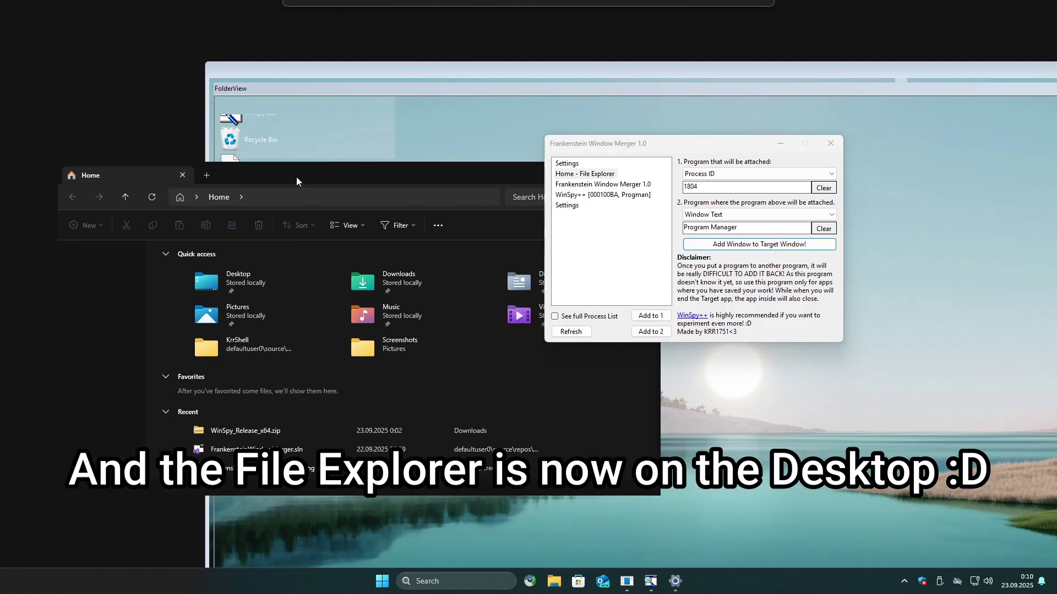
{"action": "left_click_drag", "start_coordinate": [385, 70], "coordinate": [878, 294]}
{"action": "left_click_drag", "start_coordinate": [348, 170], "coordinate": [525, 142]}
{"action": "left_click", "coordinate": [778, 142]}
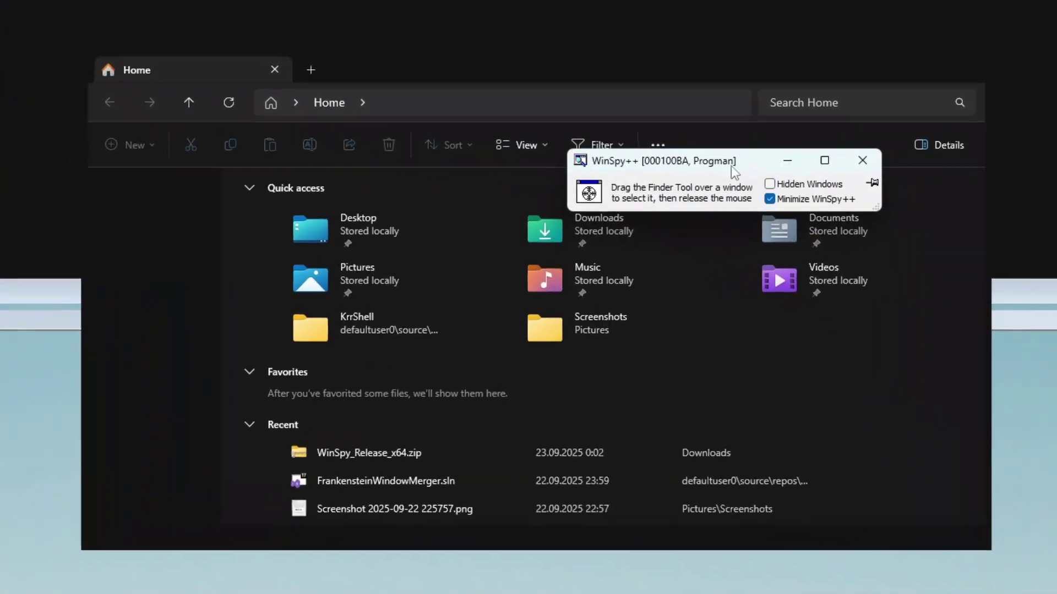
Put the WinSpy++ window away and reposition the desktop window and File Explorer so that they overlap
{"action": "left_click", "coordinate": [696, 209]}
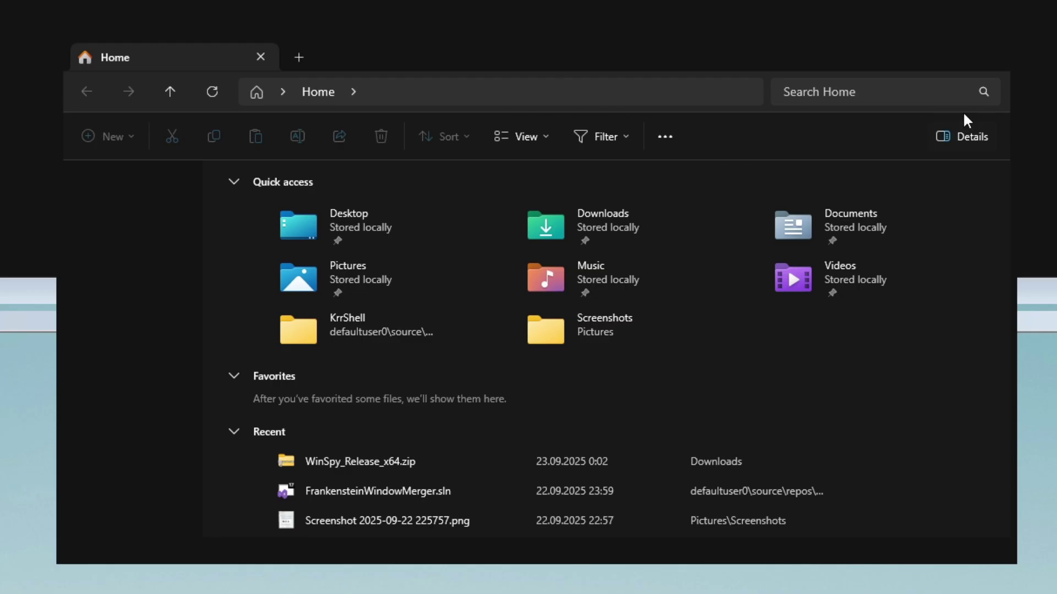
{"action": "left_click_drag", "start_coordinate": [1035, 301], "coordinate": [828, 9]}
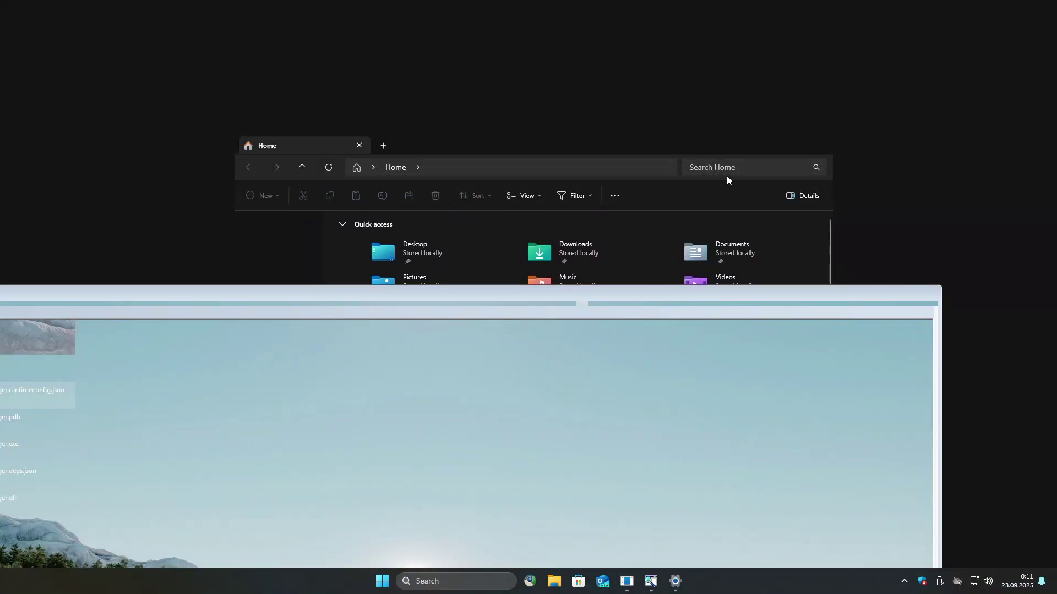
{"action": "left_click_drag", "start_coordinate": [711, 140], "coordinate": [738, 114]}
{"action": "left_click_drag", "start_coordinate": [179, 293], "coordinate": [370, 318]}
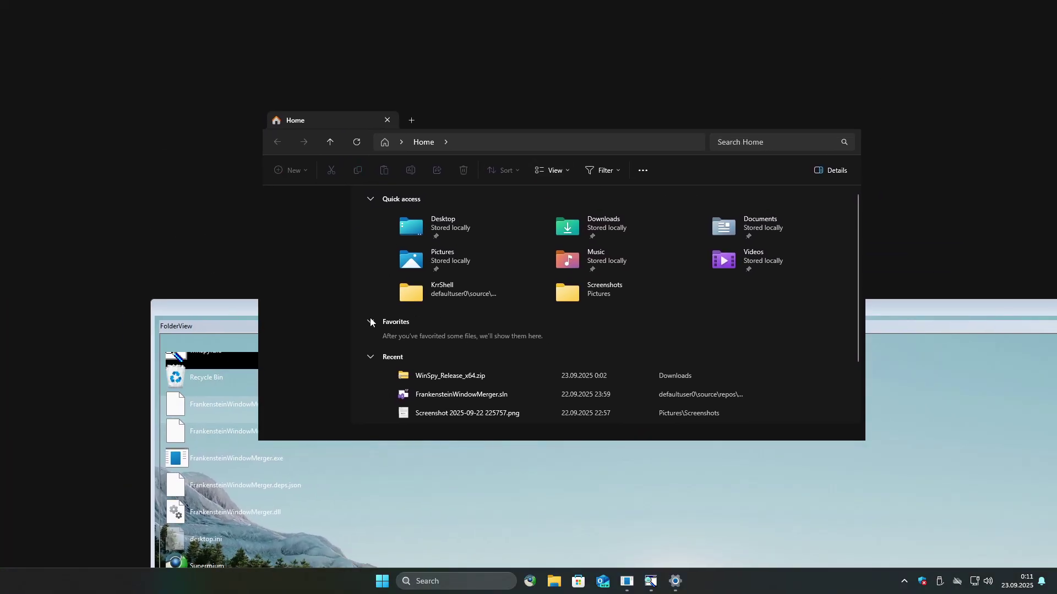
Reposition the attached File Explorer window and try to open a new tab in it
{"action": "left_click", "coordinate": [234, 307]}
{"action": "left_click_drag", "start_coordinate": [450, 118], "coordinate": [447, 128]}
{"action": "left_click", "coordinate": [409, 132]}
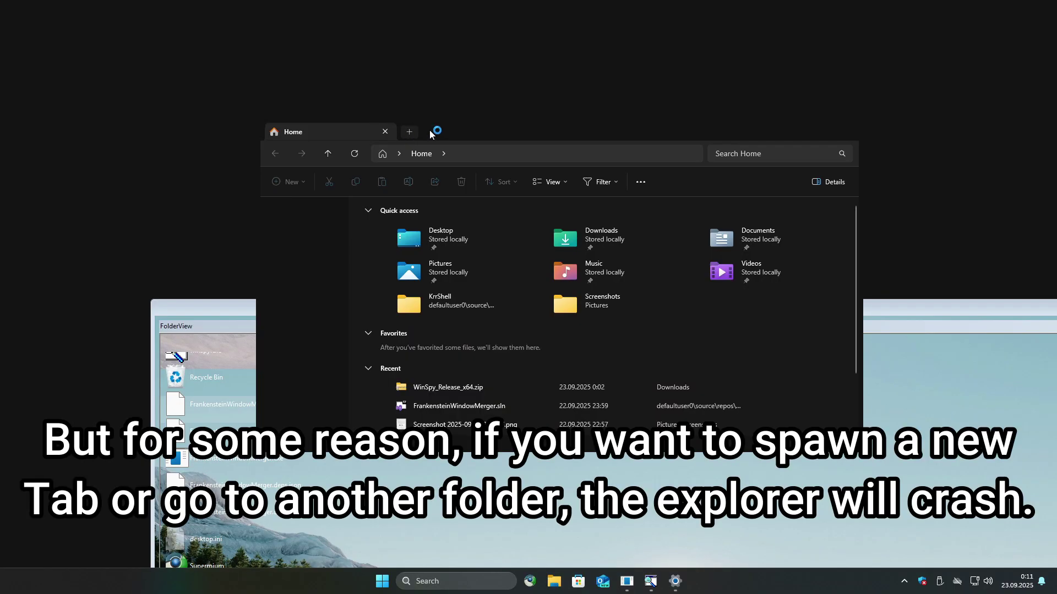
Reopen File Explorer and add its Home window to Program Manager again with Frankenstein Window Merger
{"action": "left_click", "coordinate": [555, 584]}
{"action": "left_click", "coordinate": [626, 582]}
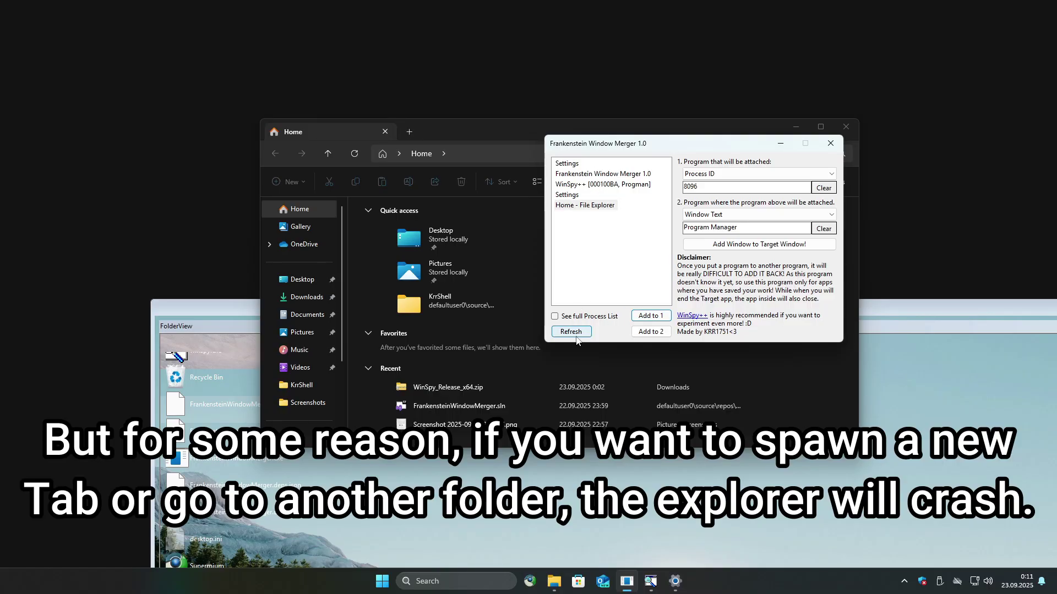
{"action": "left_click", "coordinate": [806, 247]}
Minimize Frankenstein Window Merger, reposition the attached File Explorer window and try browsing to its Desktop folder
{"action": "left_click_drag", "start_coordinate": [433, 133], "coordinate": [288, 90]}
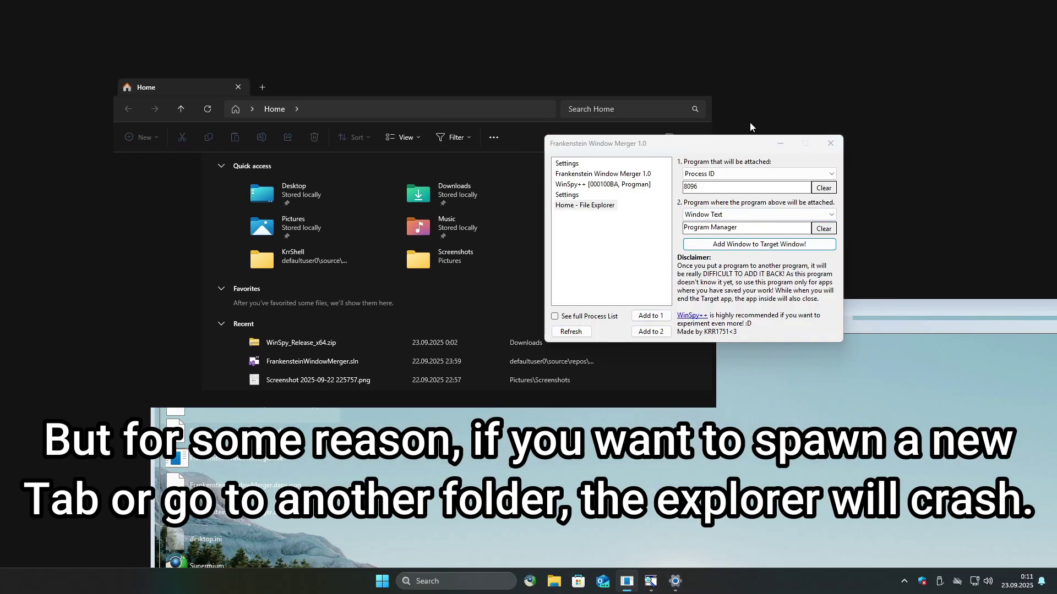
{"action": "left_click", "coordinate": [781, 143]}
{"action": "left_click_drag", "start_coordinate": [492, 87], "coordinate": [582, 126]}
{"action": "double_click", "coordinate": [374, 226]}
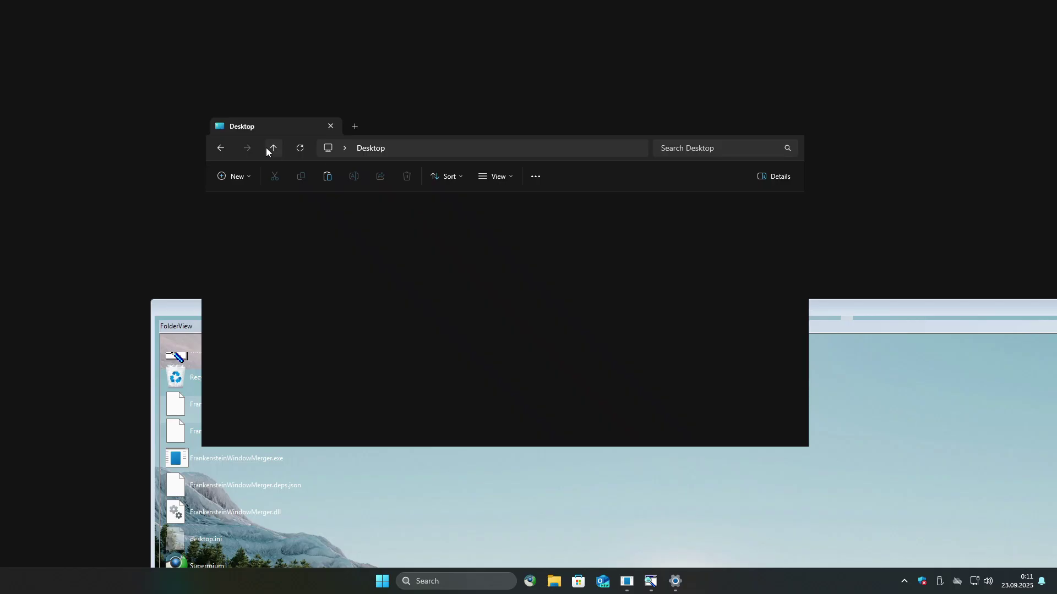
{"action": "left_click", "coordinate": [342, 150]}
{"action": "left_click", "coordinate": [345, 150]}
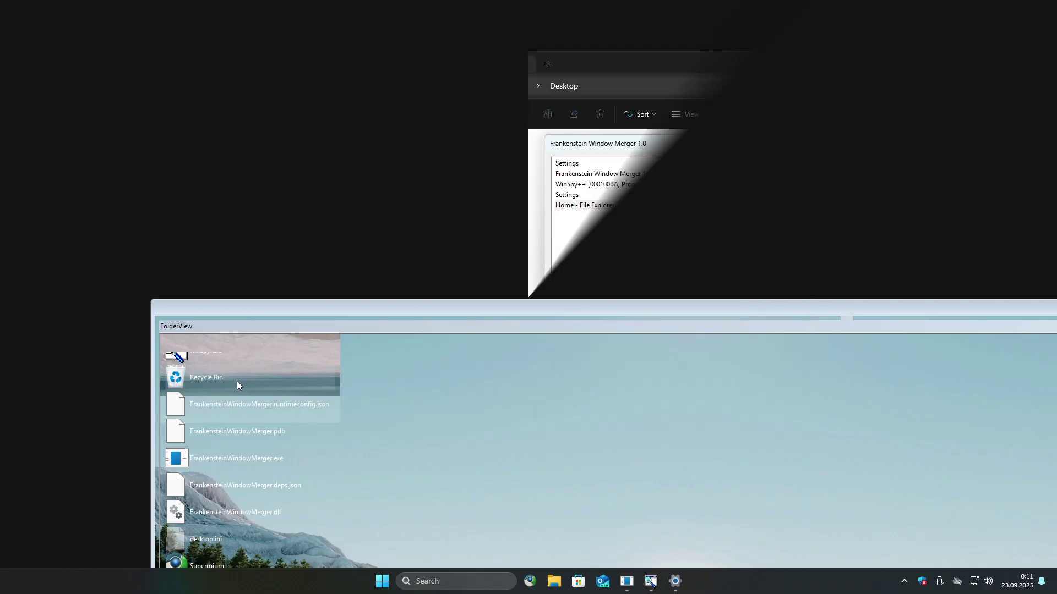
Launch Notepad, add it to the Desktop - File Explorer window and move Frankenstein Window Merger aside
{"action": "key", "text": "super+r"}
{"action": "key", "text": "Return"}
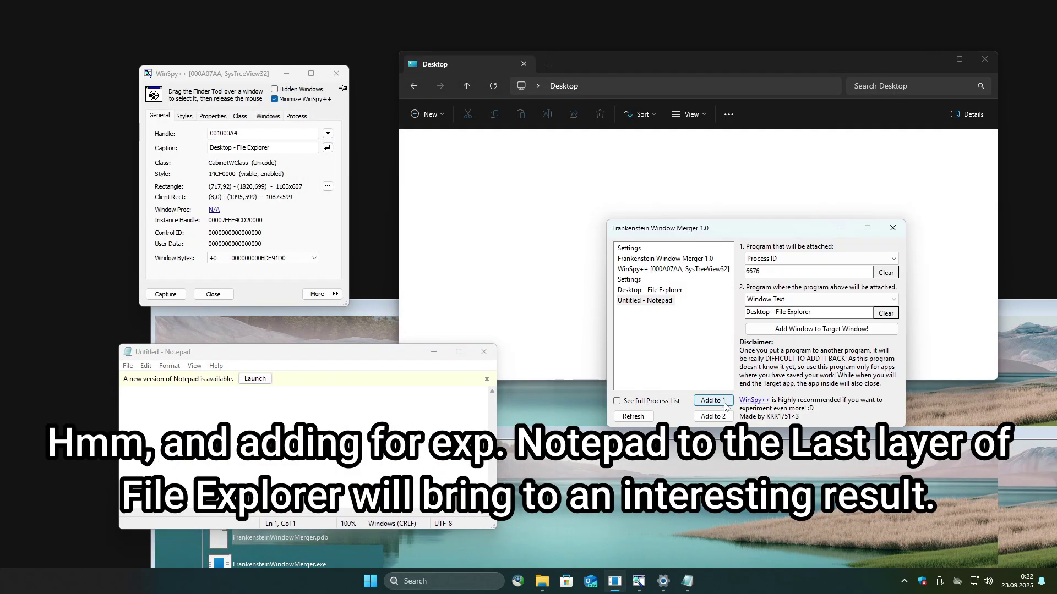
{"action": "left_click", "coordinate": [794, 330]}
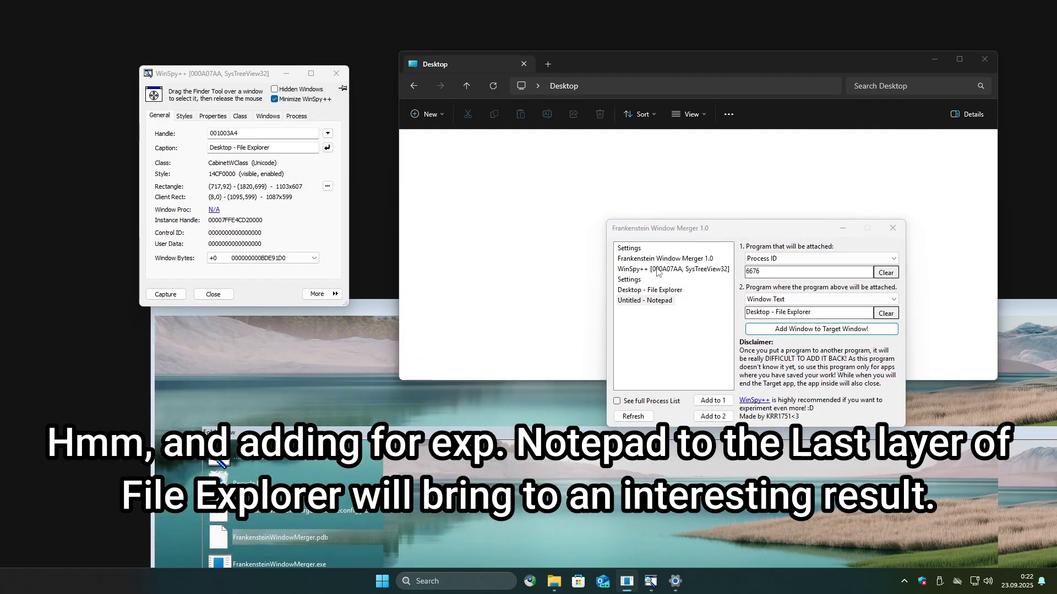
{"action": "left_click_drag", "start_coordinate": [794, 232], "coordinate": [372, 356]}
{"action": "left_click", "coordinate": [621, 218]}
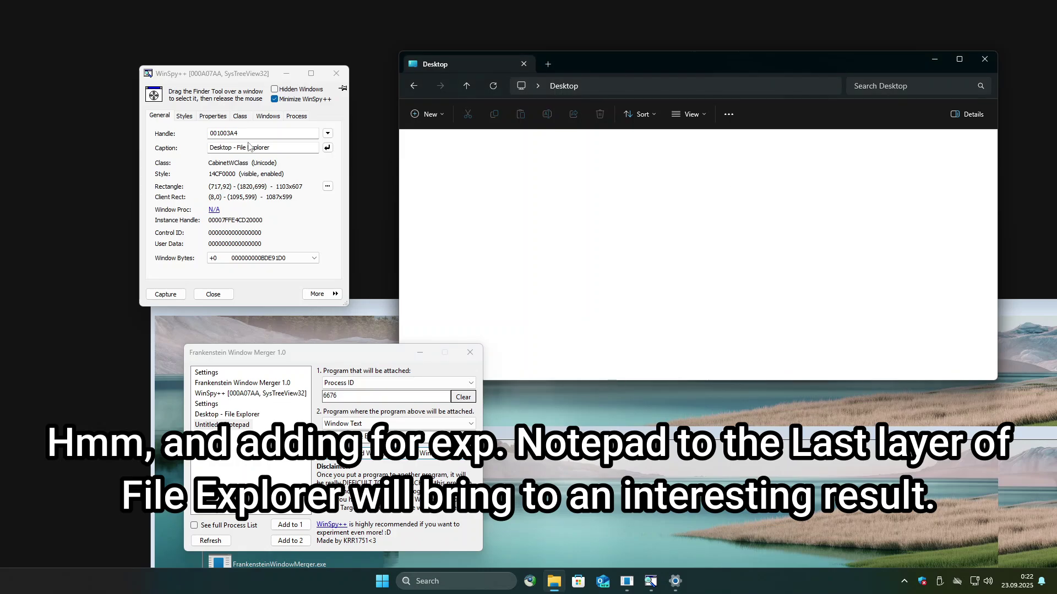
Inspect the styles, child windows and parent window of the Desktop - File Explorer window in WinSpy++
{"action": "left_click", "coordinate": [186, 117]}
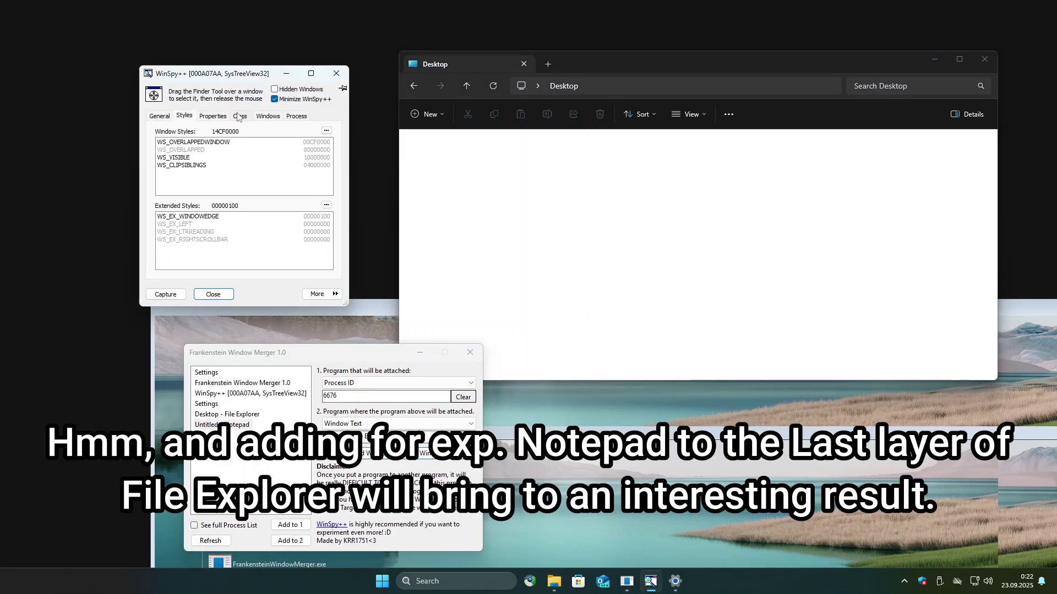
{"action": "left_click_drag", "start_coordinate": [154, 96], "coordinate": [733, 214]}
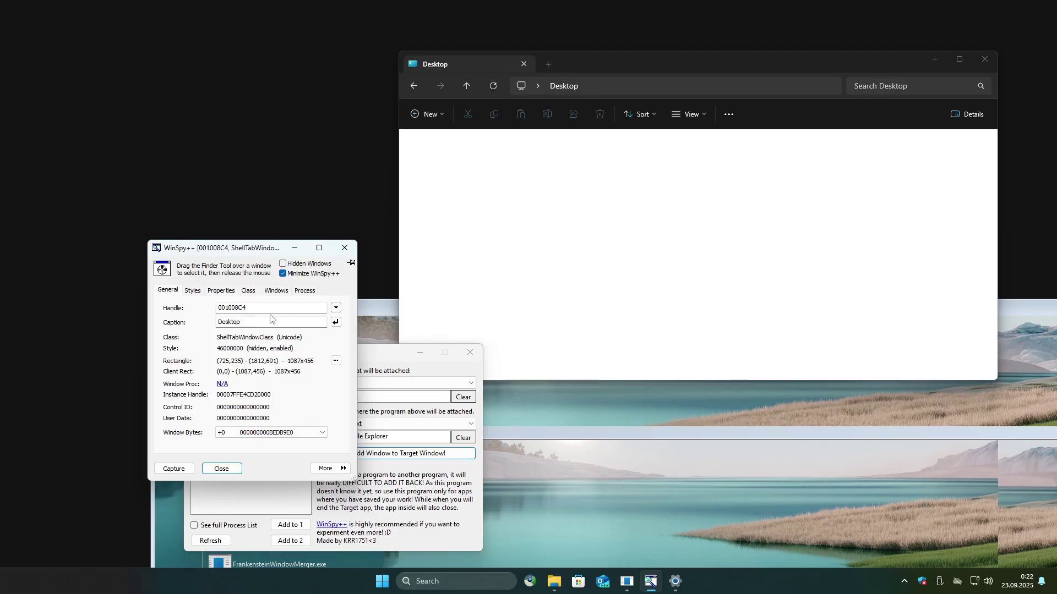
{"action": "left_click", "coordinate": [281, 291]}
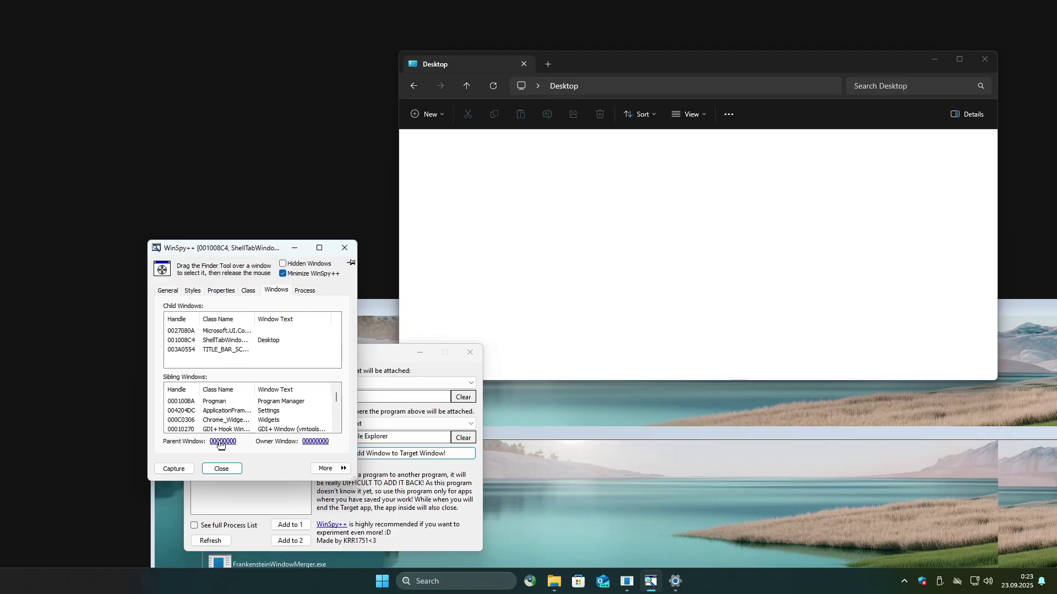
{"action": "left_click", "coordinate": [168, 291]}
Maximize File Explorer, then move and resize the embedded Notepad window inside it
{"action": "left_click", "coordinate": [959, 60]}
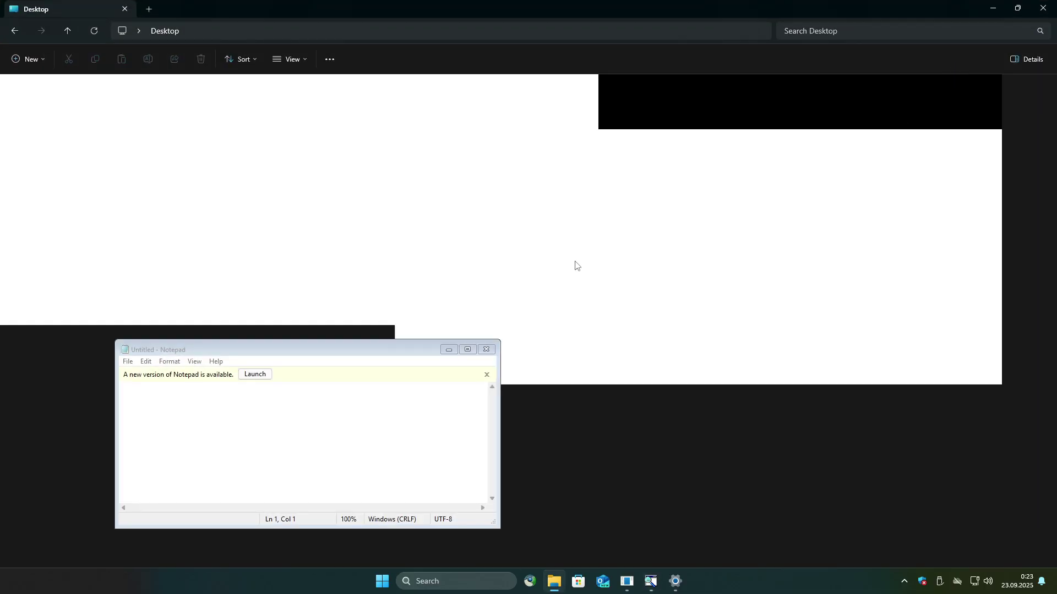
{"action": "left_click_drag", "start_coordinate": [314, 354], "coordinate": [366, 196]}
{"action": "left_click", "coordinate": [560, 193]}
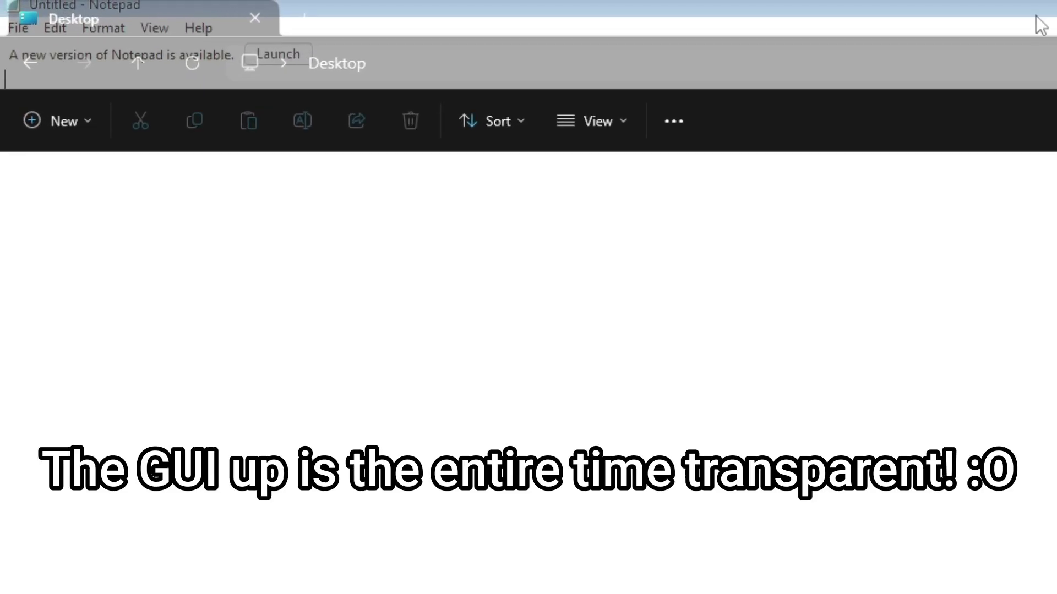
{"action": "left_click_drag", "start_coordinate": [1051, 5], "coordinate": [559, 98]}
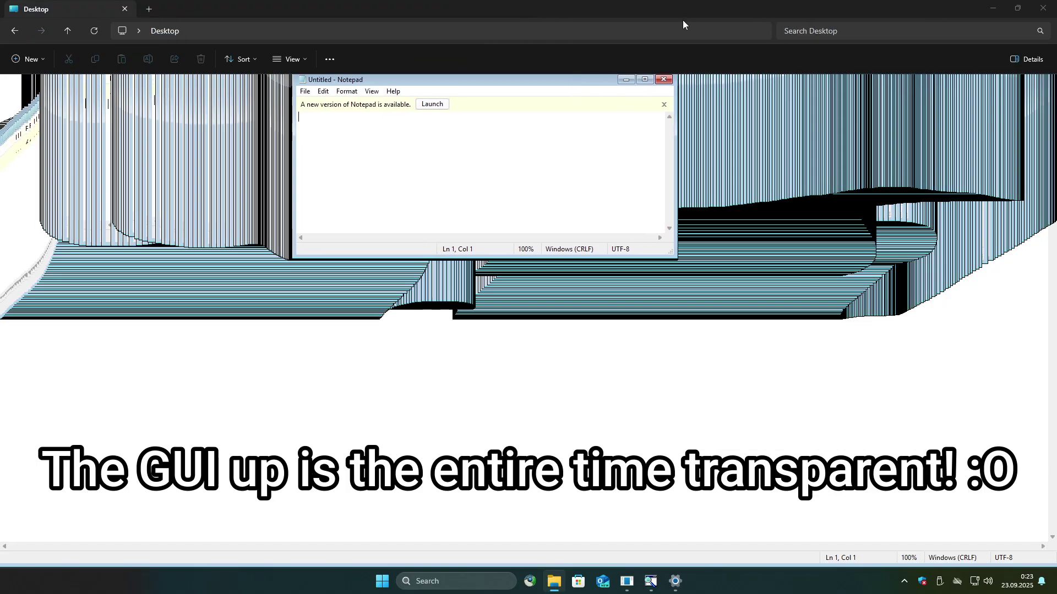
Restore File Explorer to a smaller window and reposition it and the embedded Notepad
{"action": "left_click_drag", "start_coordinate": [683, 20], "coordinate": [679, 159]}
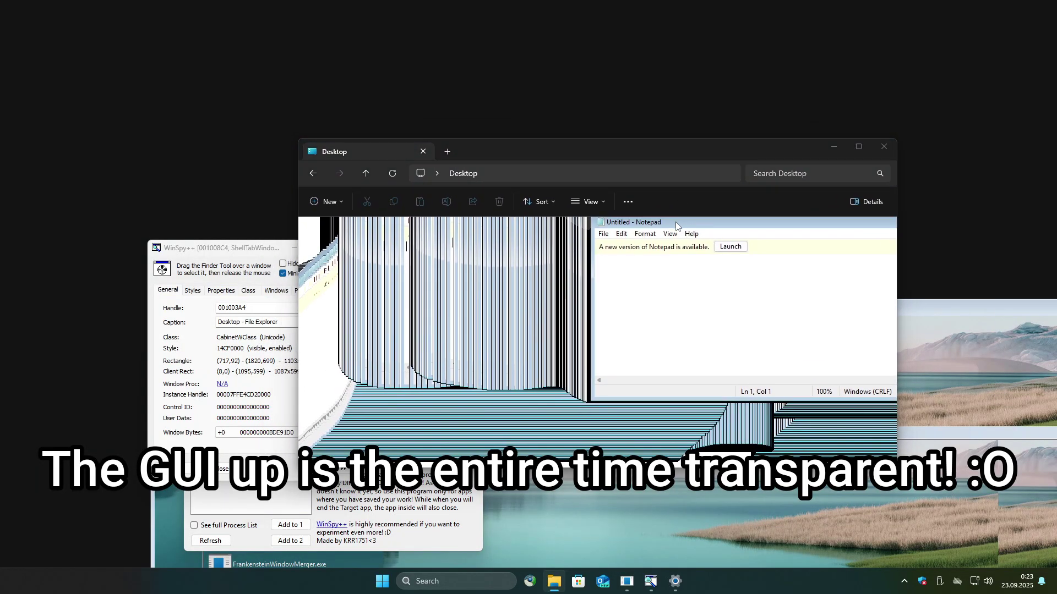
{"action": "left_click_drag", "start_coordinate": [675, 222], "coordinate": [447, 164]}
{"action": "left_click_drag", "start_coordinate": [764, 152], "coordinate": [786, 241]}
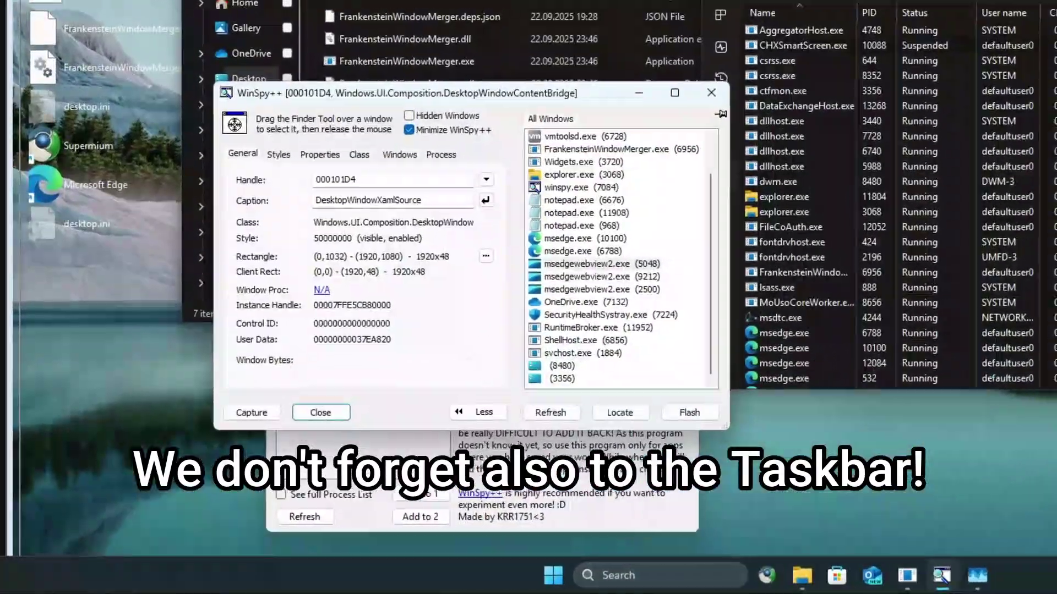
Hide the taskbar's DesktopWindowXamlSource window and make it visible again
{"action": "left_click", "coordinate": [485, 180]}
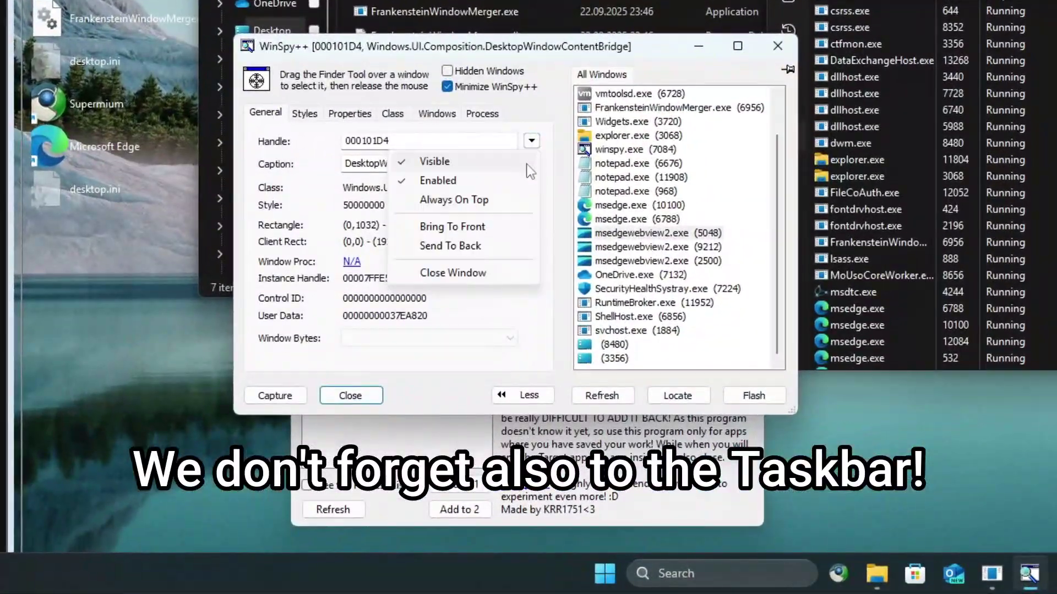
{"action": "left_click", "coordinate": [482, 199]}
{"action": "left_click", "coordinate": [442, 588]}
{"action": "left_click", "coordinate": [485, 179]}
{"action": "left_click", "coordinate": [482, 199]}
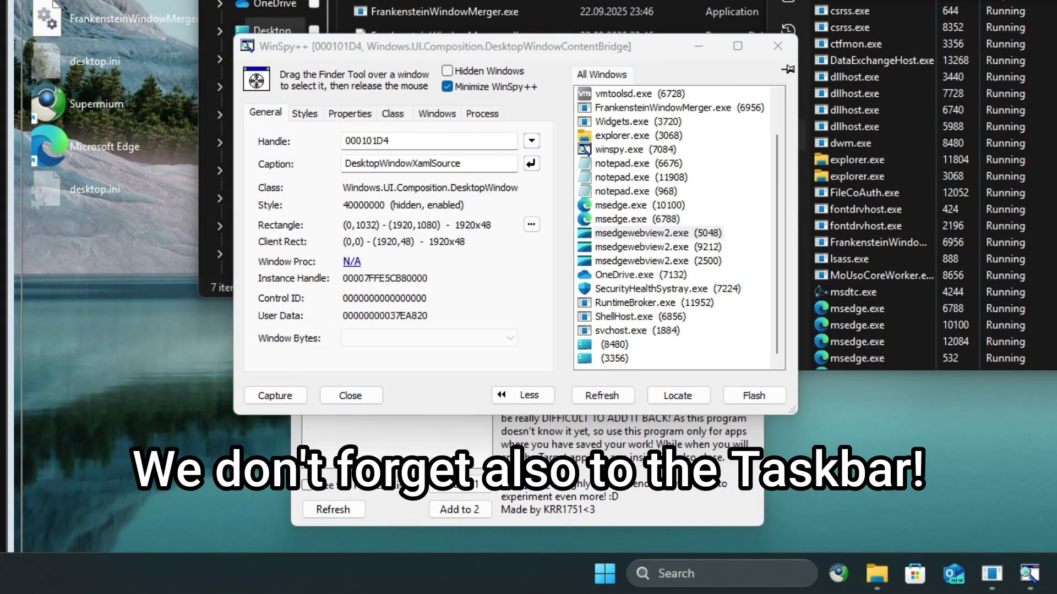
Review the properties, window styles and class styles of the taskbar's DesktopWindowXamlSource window
{"action": "left_click", "coordinate": [350, 113]}
{"action": "left_click", "coordinate": [304, 113]}
{"action": "left_click", "coordinate": [392, 114]}
{"action": "left_click", "coordinate": [468, 168]}
{"action": "left_click", "coordinate": [462, 169]}
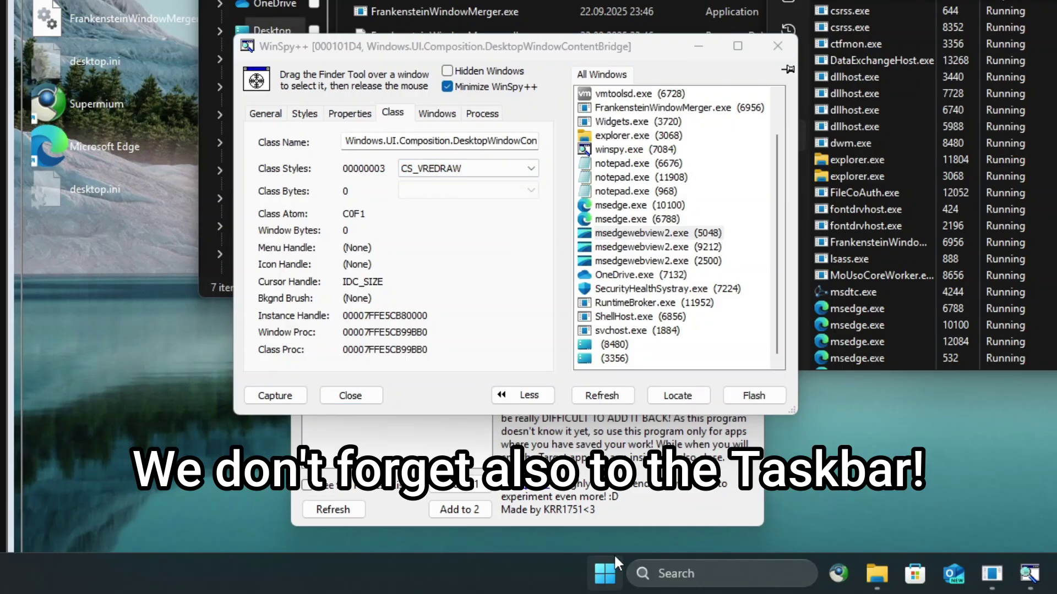
Remove WS_CHILD from the taskbar's DesktopWindowXamlSource window and apply style 10C70000 with WS_CAPTION, WS_THICKFRAME and minimize and maximize boxes
{"action": "left_click", "coordinate": [304, 114]}
{"action": "left_click", "coordinate": [529, 136]}
{"action": "left_click", "coordinate": [740, 142]}
{"action": "scroll", "coordinate": [739, 138], "scroll_direction": "down", "scroll_amount": 3}
{"action": "left_click", "coordinate": [736, 117]}
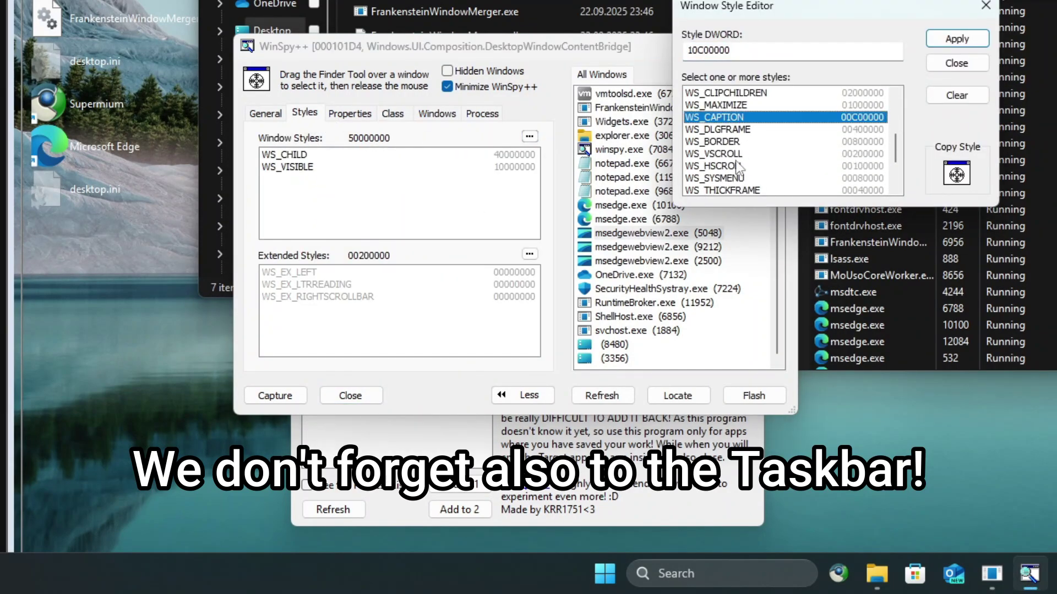
{"action": "scroll", "coordinate": [736, 165], "scroll_direction": "down", "scroll_amount": 2}
{"action": "left_click", "coordinate": [732, 166]}
{"action": "left_click", "coordinate": [732, 178]}
{"action": "scroll", "coordinate": [735, 173], "scroll_direction": "up", "scroll_amount": 1}
{"action": "left_click", "coordinate": [743, 166]}
{"action": "left_click", "coordinate": [969, 40]}
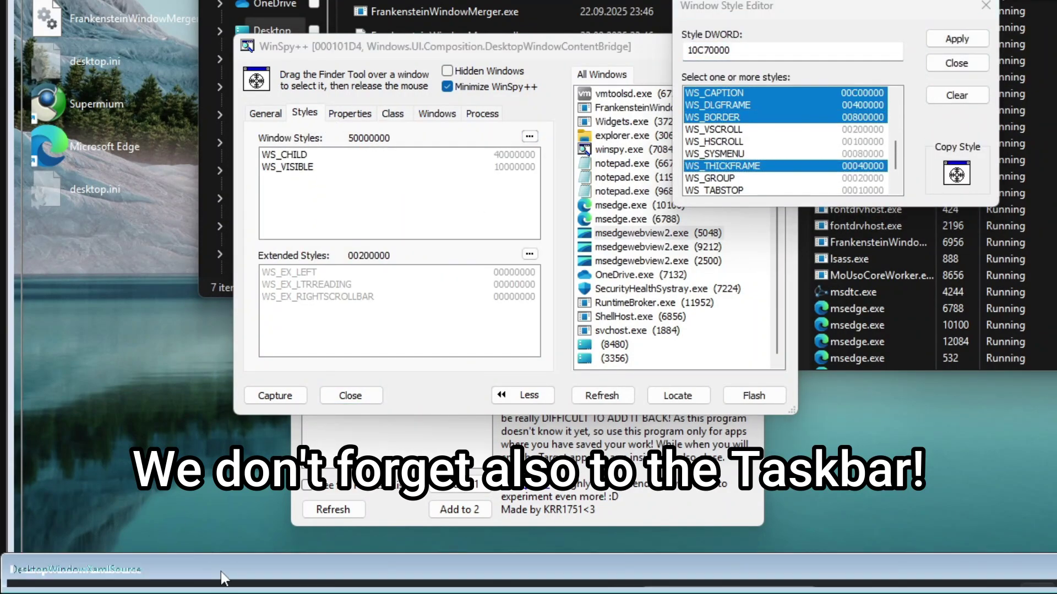
{"action": "left_click", "coordinate": [956, 64]}
Adjust the DesktopWindowXamlSource window to height 66 and Y position 31992
{"action": "left_click", "coordinate": [274, 116]}
{"action": "left_click", "coordinate": [532, 224]}
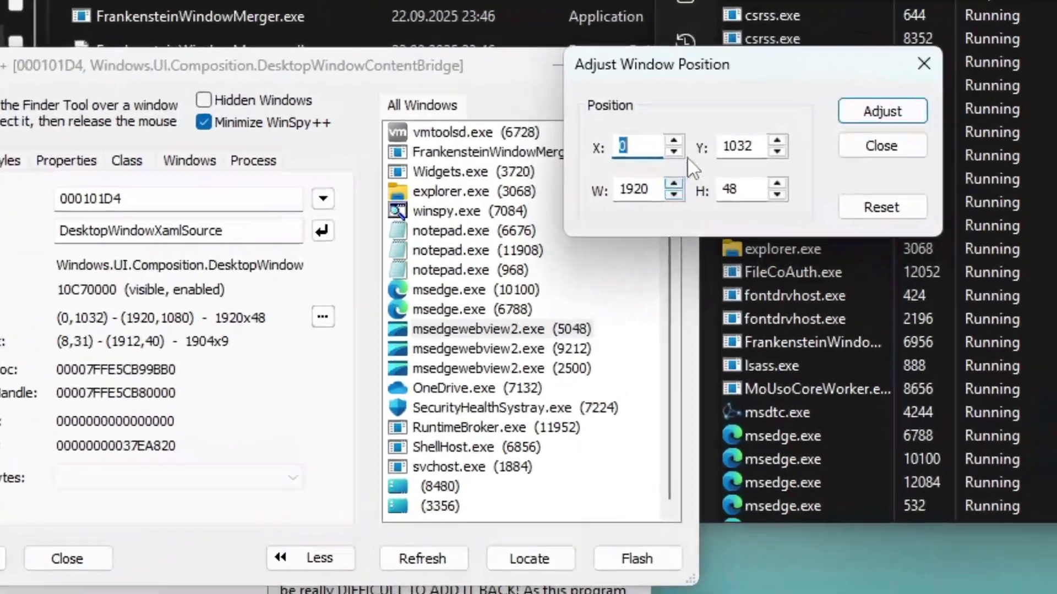
{"action": "left_click", "coordinate": [854, 130]}
{"action": "left_click", "coordinate": [854, 130]}
{"action": "left_click", "coordinate": [853, 137]}
{"action": "left_click", "coordinate": [716, 212]}
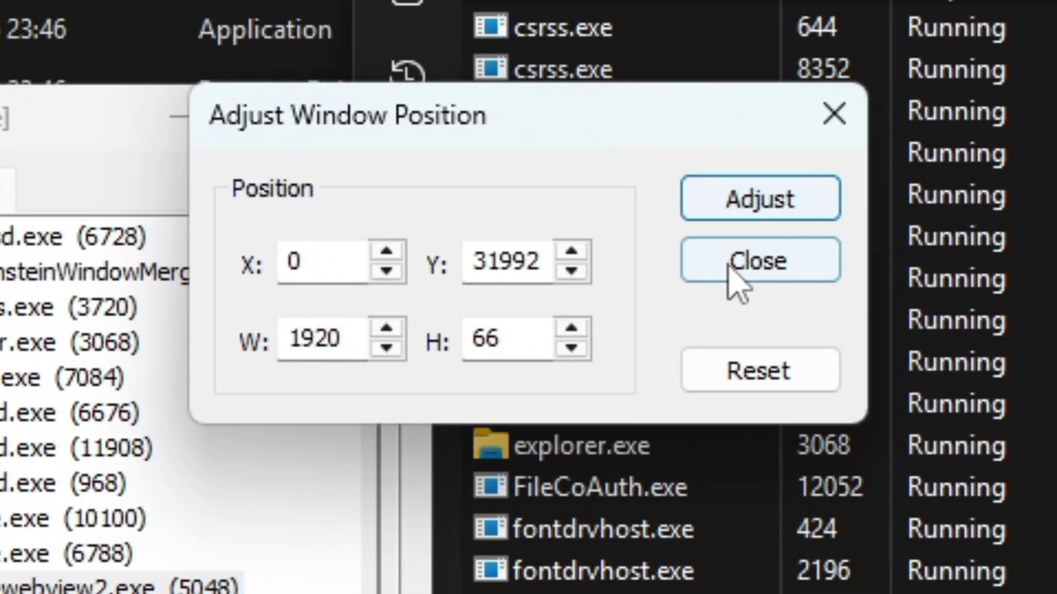
{"action": "left_click", "coordinate": [732, 265]}
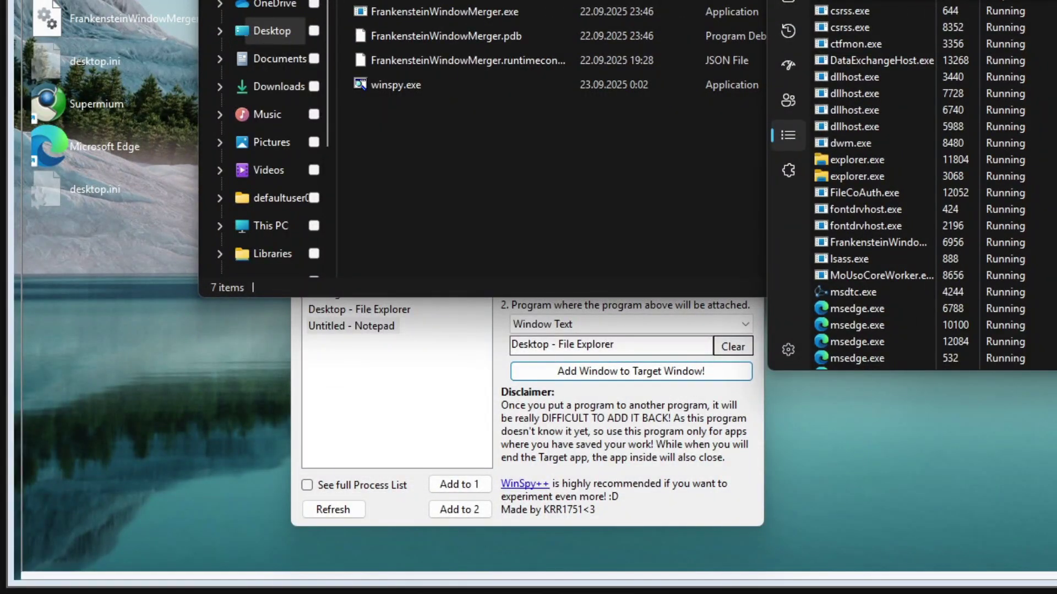
Return to WinSpy++ and set the DesktopWindowXamlSource window's Y position to 1032
{"action": "key", "text": "super"}
{"action": "key", "text": "super"}
{"action": "key", "text": "alt+Tab"}
{"action": "left_click", "coordinate": [920, 102]}
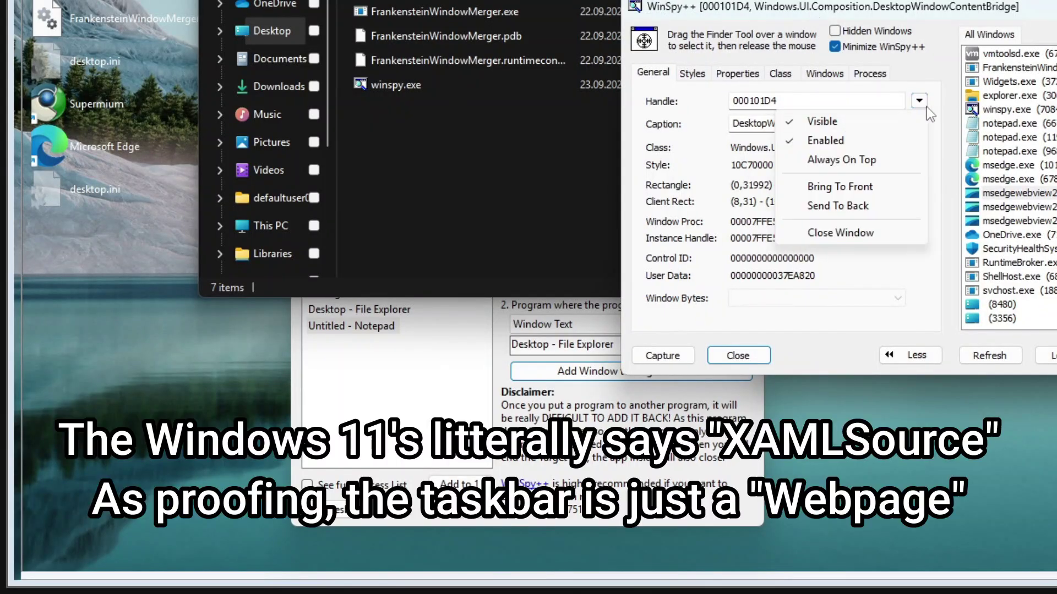
{"action": "left_click", "coordinate": [927, 108]}
{"action": "left_click", "coordinate": [919, 184]}
{"action": "type", "text": "1032"}
{"action": "key", "text": "Return"}
{"action": "left_click", "coordinate": [107, 557]}
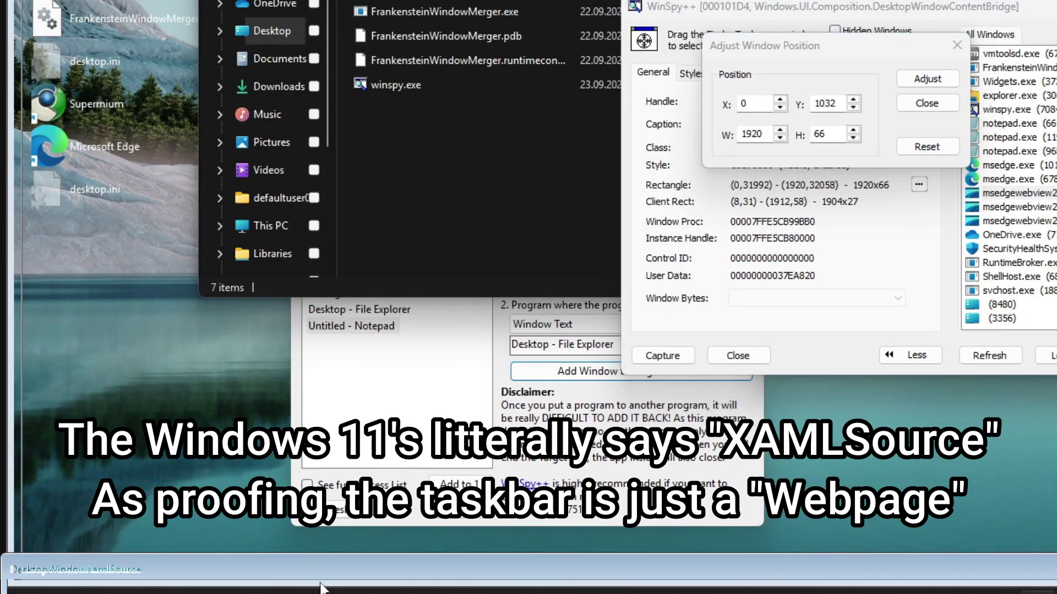
Close the position settings and look through the DesktopWindowXamlSource window's available window styles
{"action": "left_click", "coordinate": [927, 104]}
{"action": "left_click", "coordinate": [695, 73]}
{"action": "left_click", "coordinate": [917, 96]}
{"action": "scroll", "coordinate": [787, 138], "scroll_direction": "down", "scroll_amount": 8}
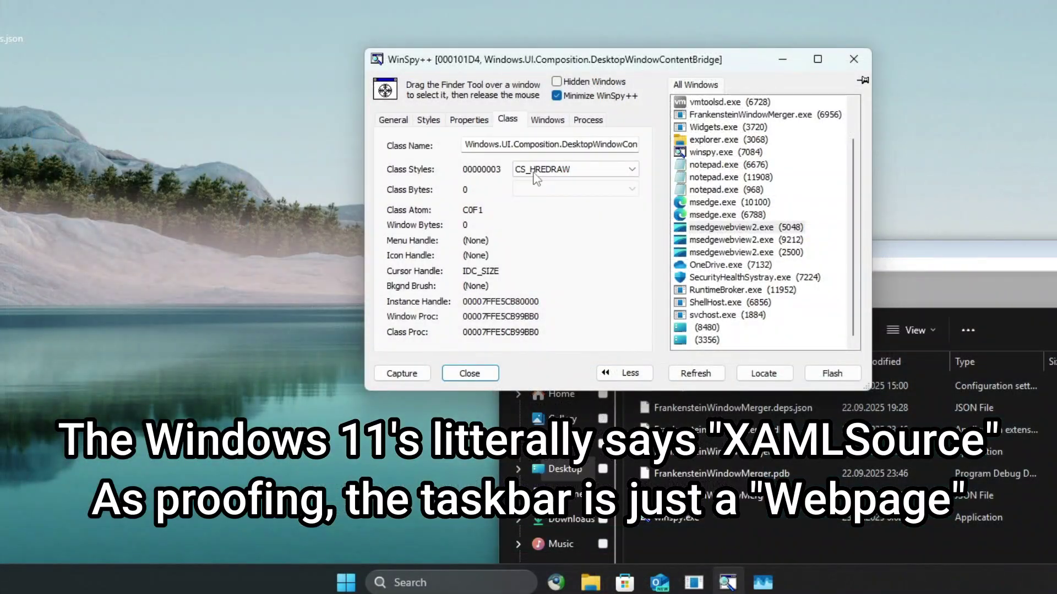
Apply style 11CF0000 to the DesktopWindowXamlSource window, including WS_MAXIMIZE, WS_CAPTION, WS_THICKFRAME, WS_MINIMIZEBOX and WS_MAXIMIZEBOX
{"action": "left_click", "coordinate": [460, 120]}
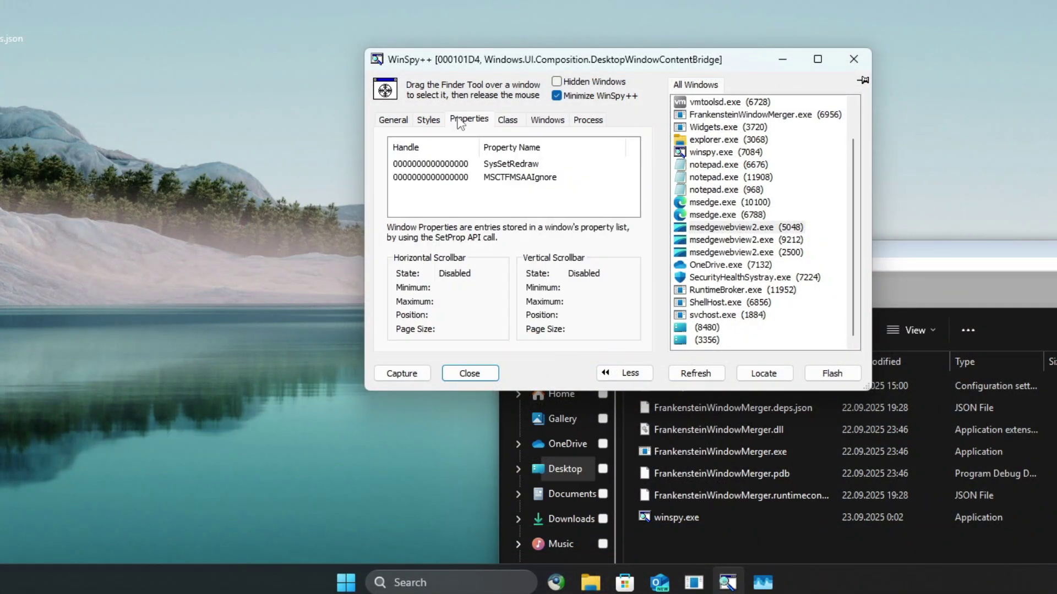
{"action": "left_click", "coordinate": [422, 126]}
{"action": "double_click", "coordinate": [491, 155]}
{"action": "scroll", "coordinate": [467, 181], "scroll_direction": "down", "scroll_amount": 2}
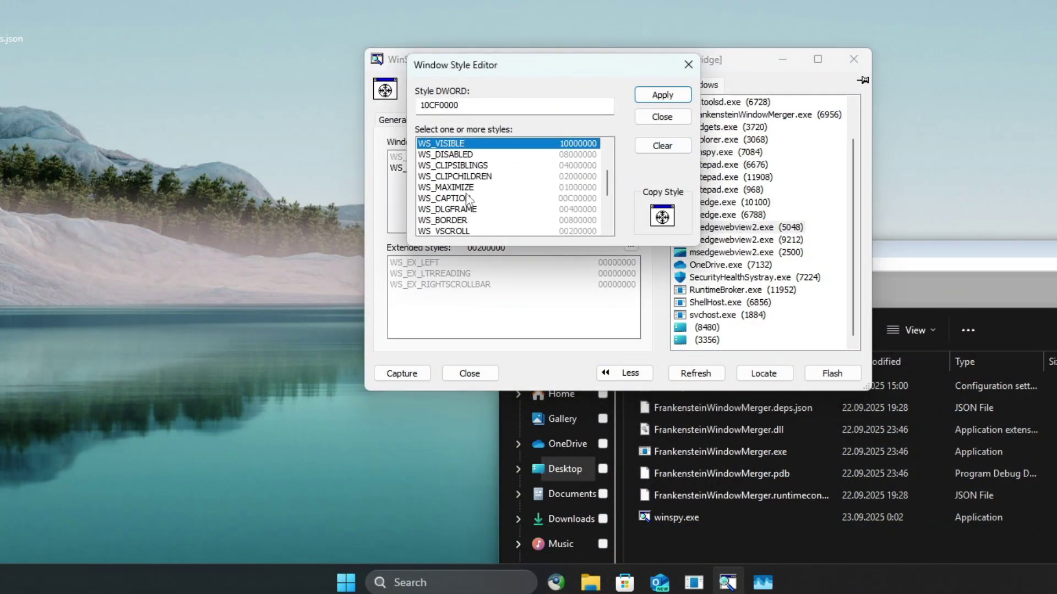
{"action": "scroll", "coordinate": [496, 187], "scroll_direction": "down", "scroll_amount": 3}
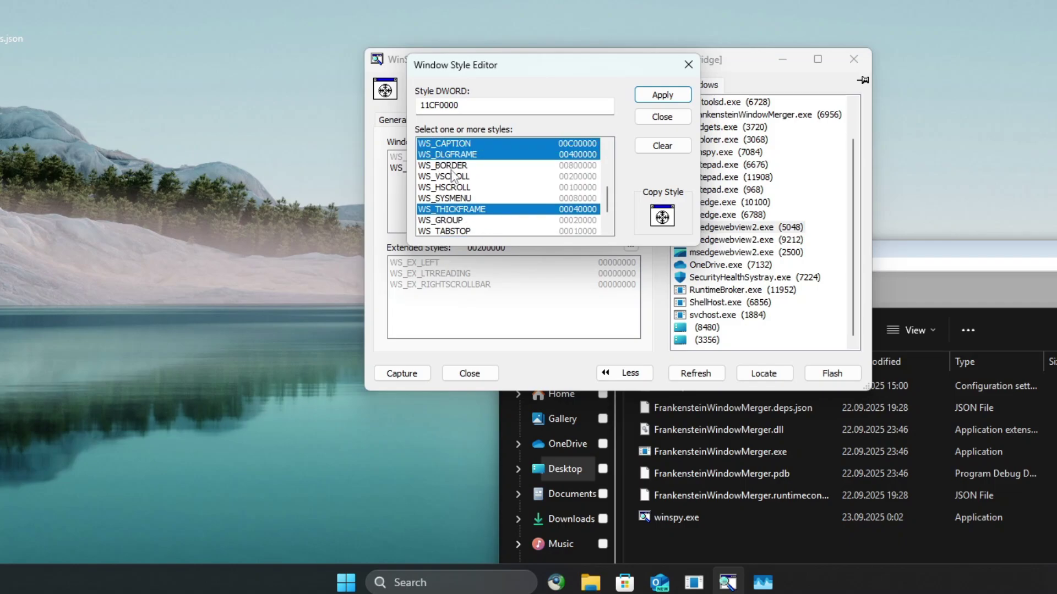
{"action": "left_click", "coordinate": [661, 96]}
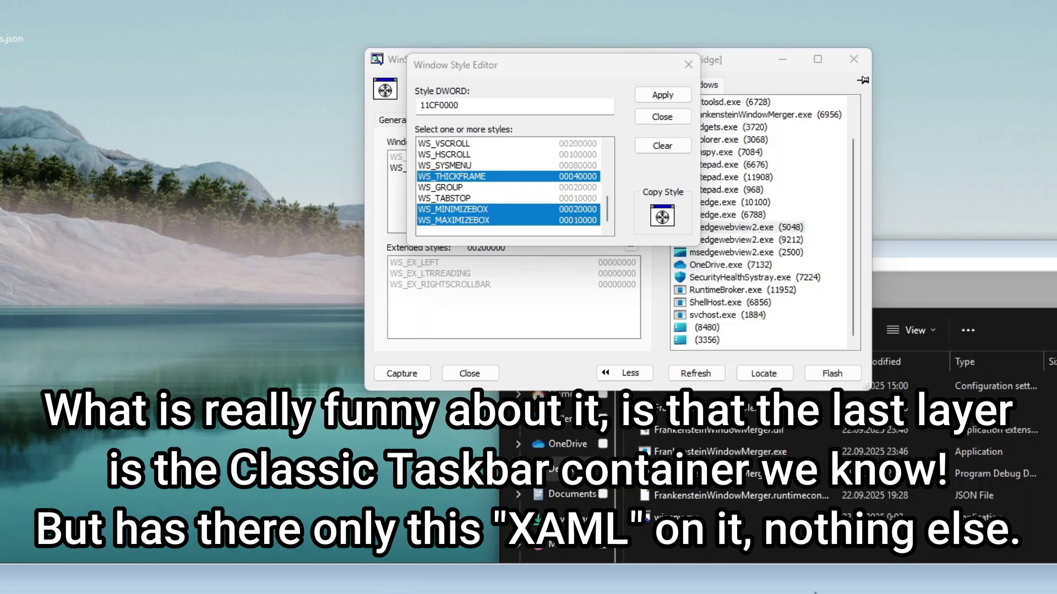
Shift the XAML taskbar window aside, target the underlying Shell_TrayWnd window with the Finder Tool and examine its child windows
{"action": "right_click", "coordinate": [842, 577]}
{"action": "left_click", "coordinate": [1045, 572]}
{"action": "left_click", "coordinate": [687, 65]}
{"action": "left_click_drag", "start_coordinate": [385, 89], "coordinate": [1040, 562]}
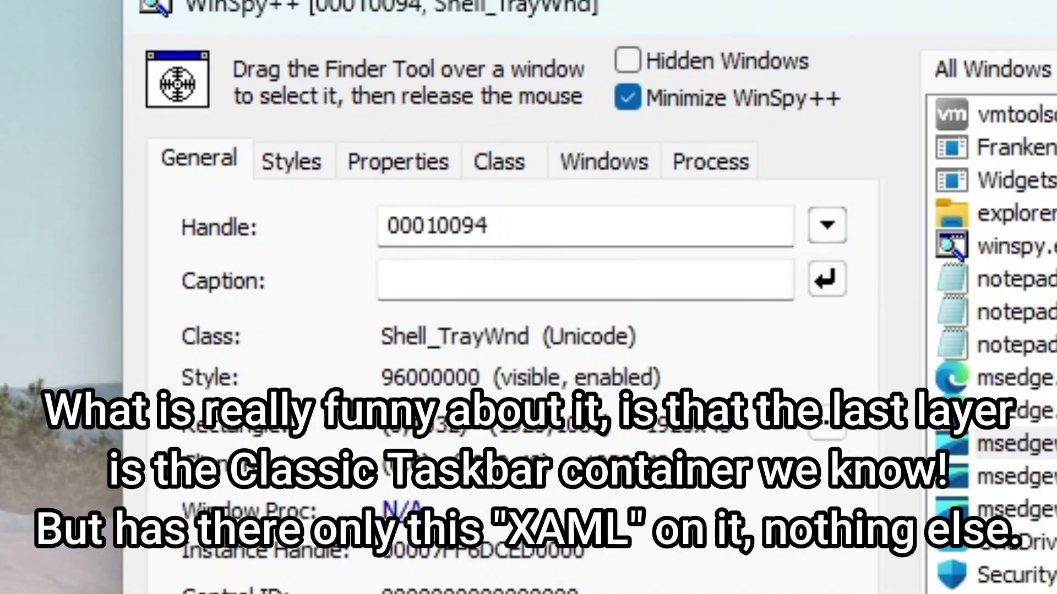
{"action": "left_click", "coordinate": [604, 161]}
{"action": "left_click", "coordinate": [437, 309]}
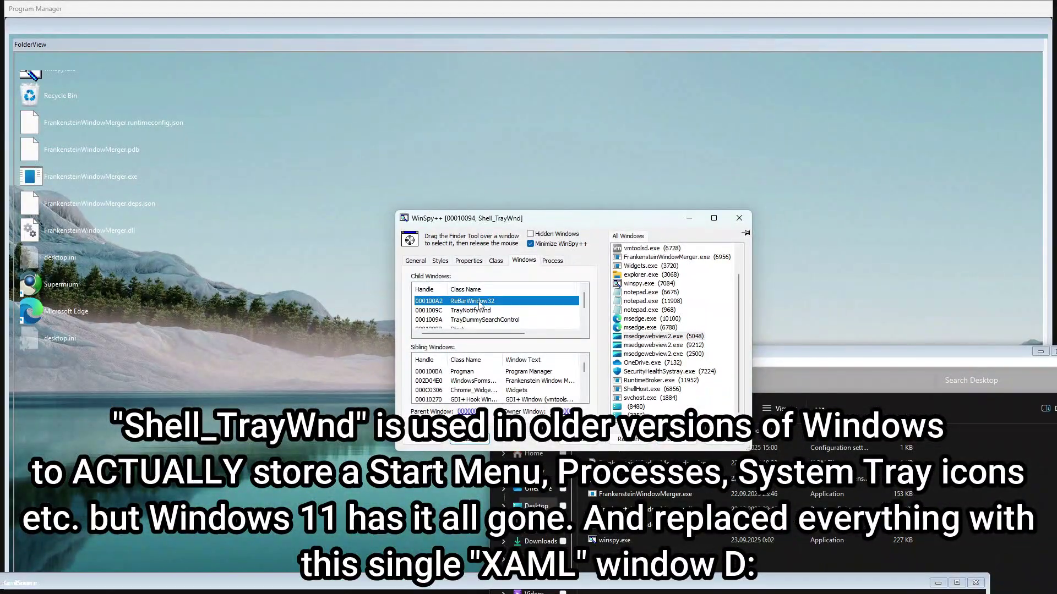
Apply style 96CF0000 to the Shell_TrayWnd window, including WS_BORDER, WS_THICKFRAME, WS_MINIMIZEBOX and WS_MAXIMIZEBOX, and try to shift its frame
{"action": "left_click", "coordinate": [468, 260]}
{"action": "left_click", "coordinate": [440, 260]}
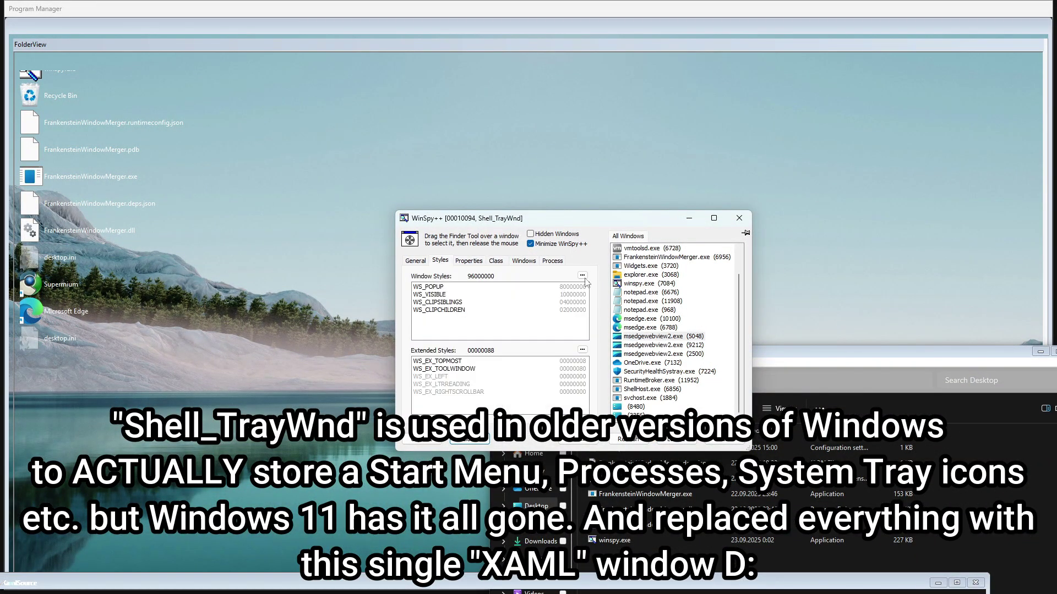
{"action": "left_click", "coordinate": [582, 276]}
{"action": "left_click", "coordinate": [477, 277]}
{"action": "scroll", "coordinate": [468, 287], "scroll_direction": "down", "scroll_amount": 3}
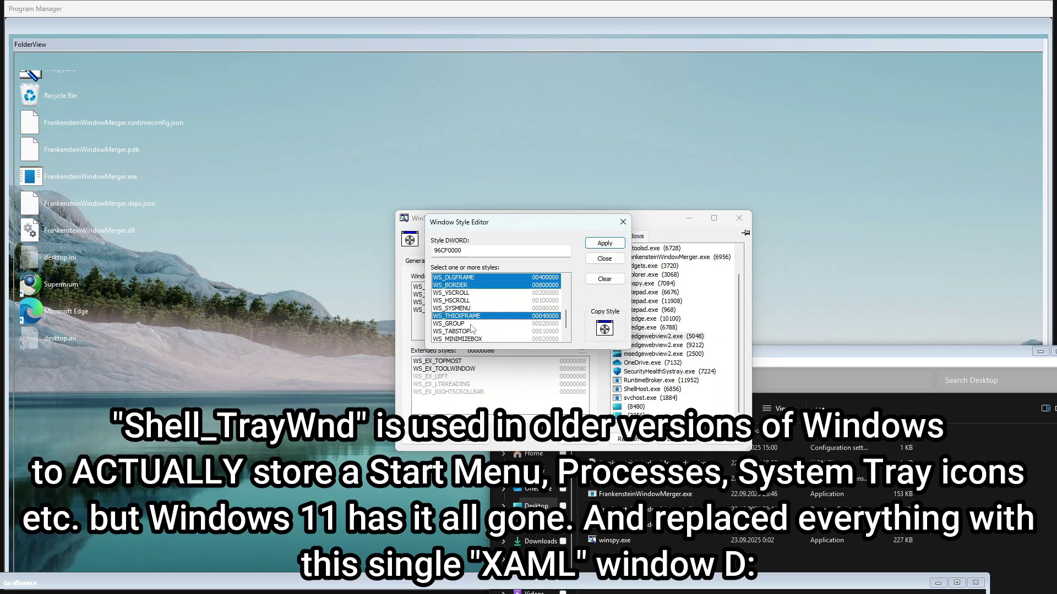
{"action": "scroll", "coordinate": [471, 329], "scroll_direction": "down", "scroll_amount": 1}
{"action": "left_click", "coordinate": [604, 243]}
{"action": "left_click", "coordinate": [299, 579]}
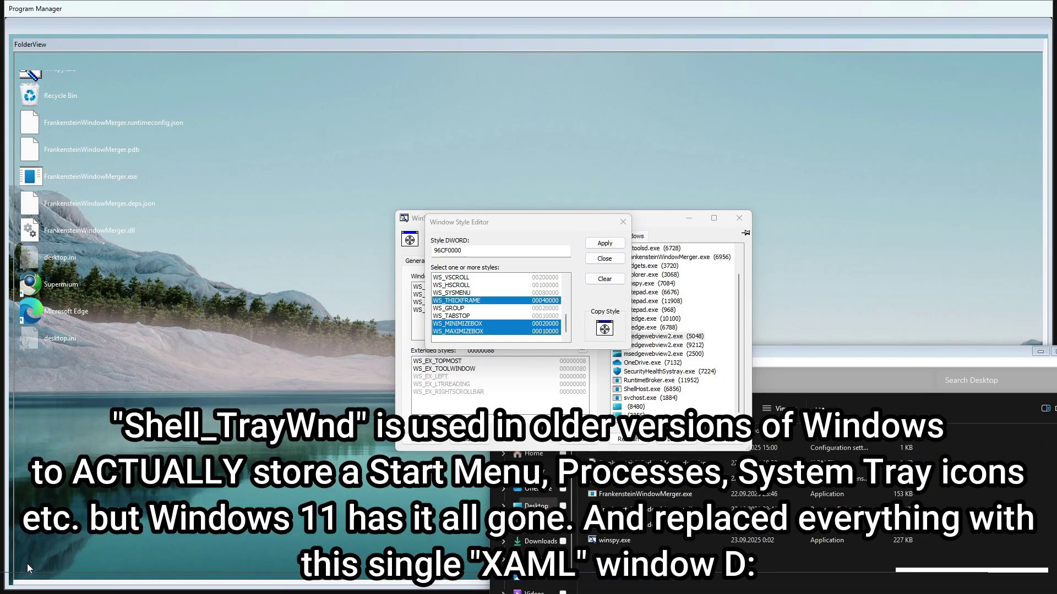
{"action": "mouse_move", "coordinate": [6, 573]}
{"action": "left_mouse_down"}
{"action": "mouse_move", "coordinate": [24, 574]}
{"action": "mouse_move", "coordinate": [10, 573]}
{"action": "left_mouse_up"}
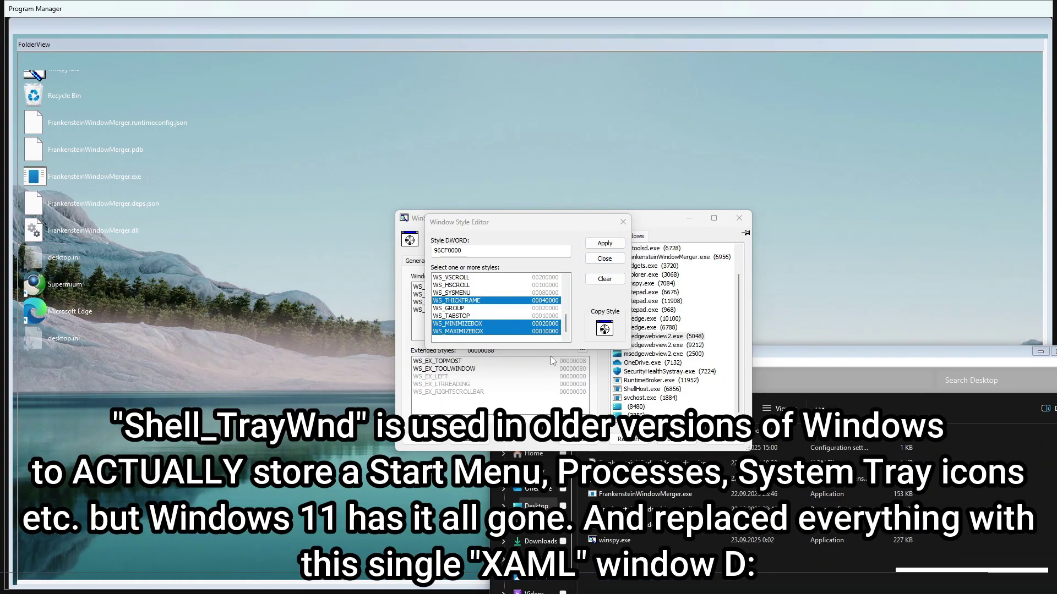
Add WS_VSCROLL and WS_HSCROLL to the Shell_TrayWnd window, applying style 96FF0000, and close the style editor
{"action": "scroll", "coordinate": [464, 290], "scroll_direction": "up", "scroll_amount": 2}
{"action": "scroll", "coordinate": [509, 315], "scroll_direction": "down", "scroll_amount": 2}
{"action": "scroll", "coordinate": [484, 319], "scroll_direction": "up", "scroll_amount": 2}
{"action": "left_click", "coordinate": [464, 330]}
{"action": "left_click", "coordinate": [513, 325]}
{"action": "left_click", "coordinate": [604, 243]}
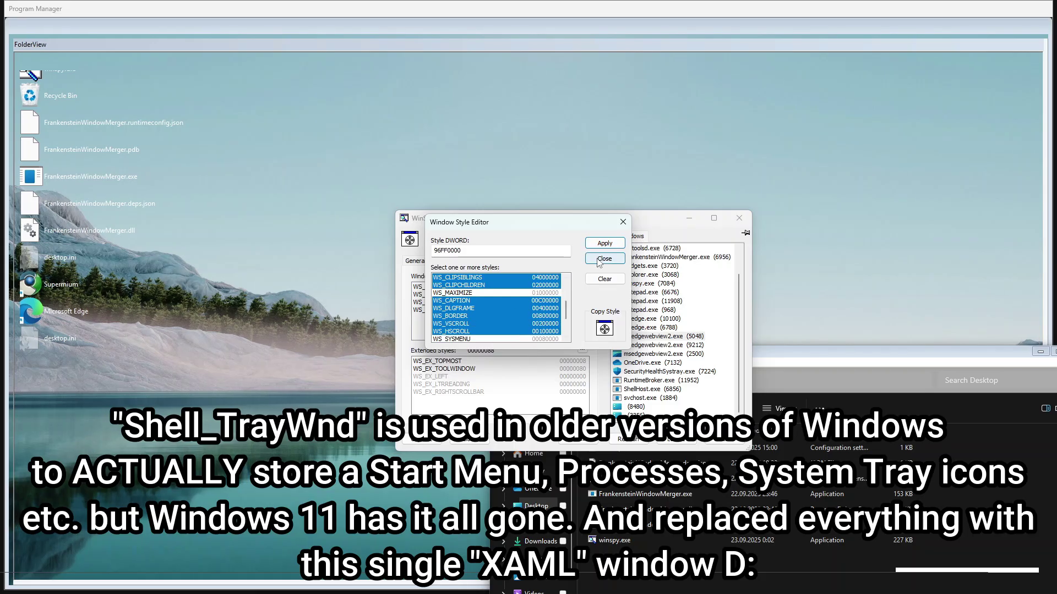
{"action": "left_click", "coordinate": [604, 259]}
Apply extended style 00000189 to the Shell_TrayWnd window, including WS_EX_DLGMODALFRAME
{"action": "left_click", "coordinate": [582, 351]}
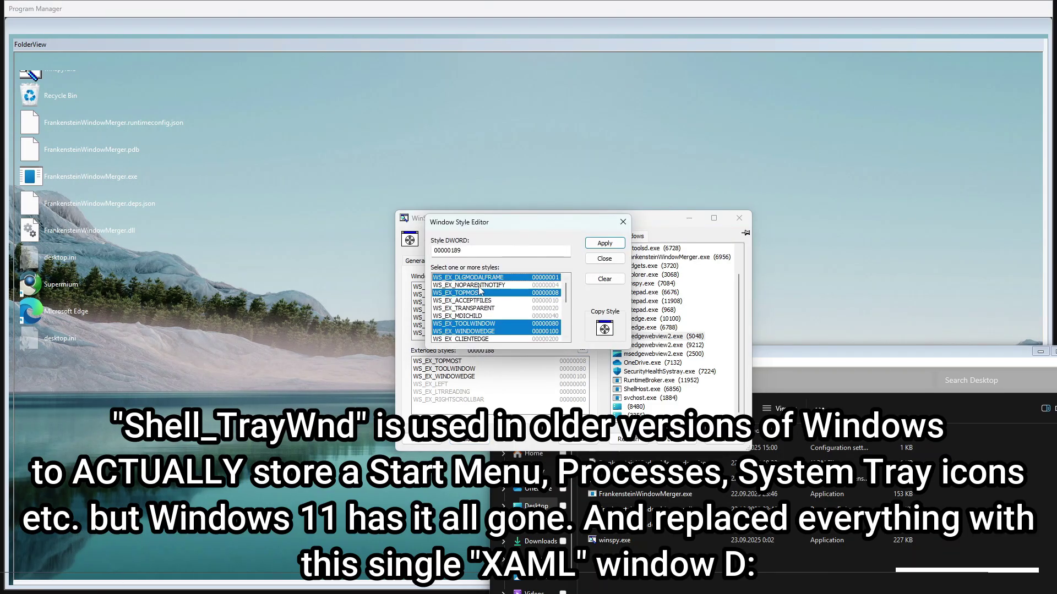
{"action": "scroll", "coordinate": [475, 315], "scroll_direction": "down", "scroll_amount": 1}
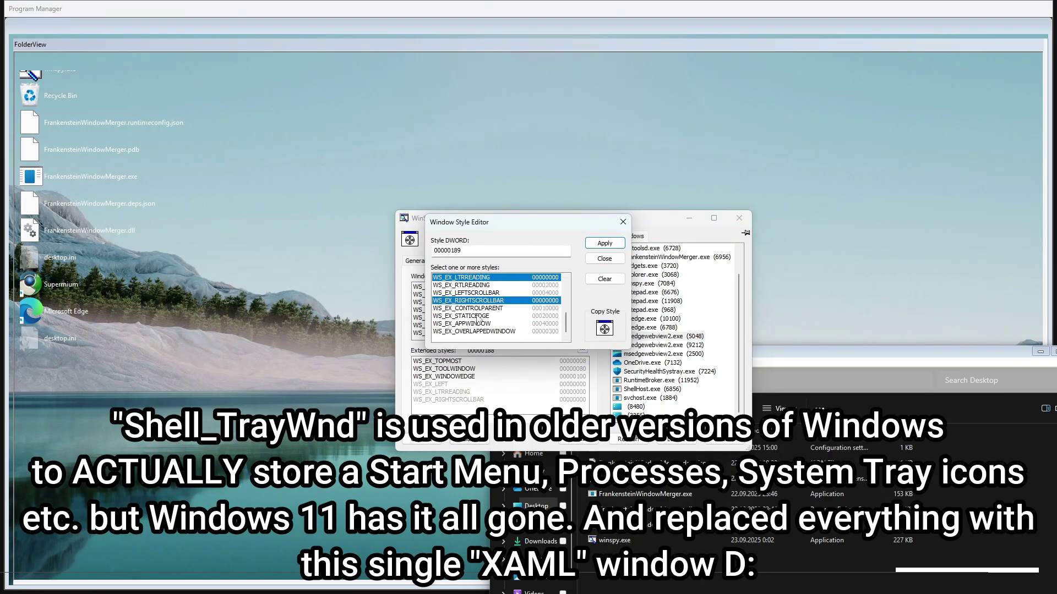
{"action": "left_click", "coordinate": [604, 243]}
Open the Shell_TrayWnd window's position settings and apply an adjustment to its size
{"action": "left_click", "coordinate": [415, 260]}
{"action": "left_click", "coordinate": [583, 331]}
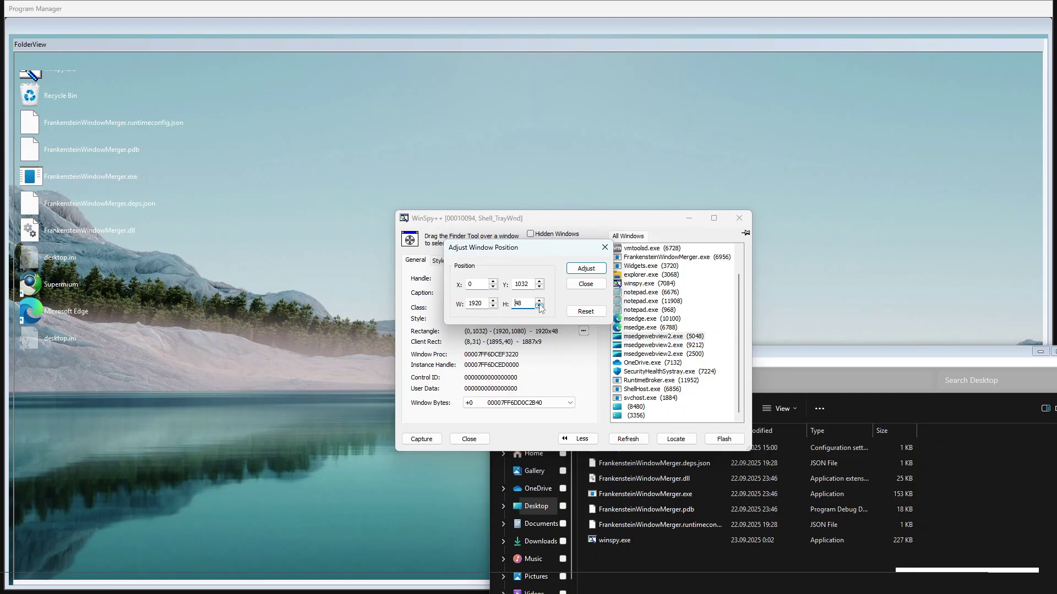
{"action": "left_click", "coordinate": [585, 268]}
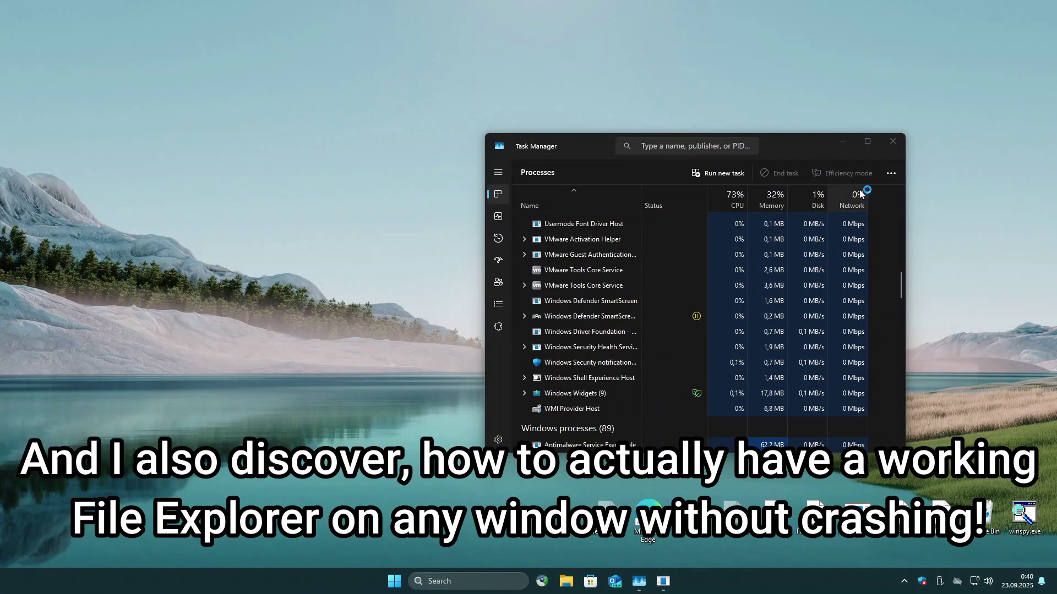
Close Task Manager and rearrange the desktop icons
{"action": "left_click", "coordinate": [892, 141]}
{"action": "left_click_drag", "start_coordinate": [1024, 512], "coordinate": [413, 278]}
{"action": "right_click", "coordinate": [571, 294]}
{"action": "mouse_move", "coordinate": [594, 307]}
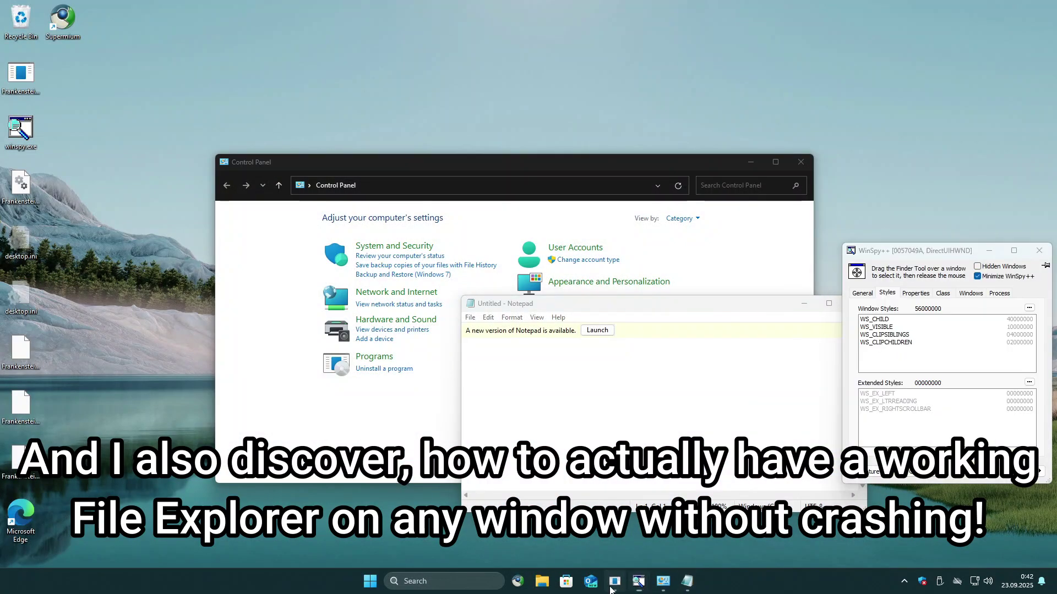
Attach the Control Panel window (process ID 9048) to Notepad (process ID 9164) and maximize Notepad
{"action": "left_click", "coordinate": [613, 586]}
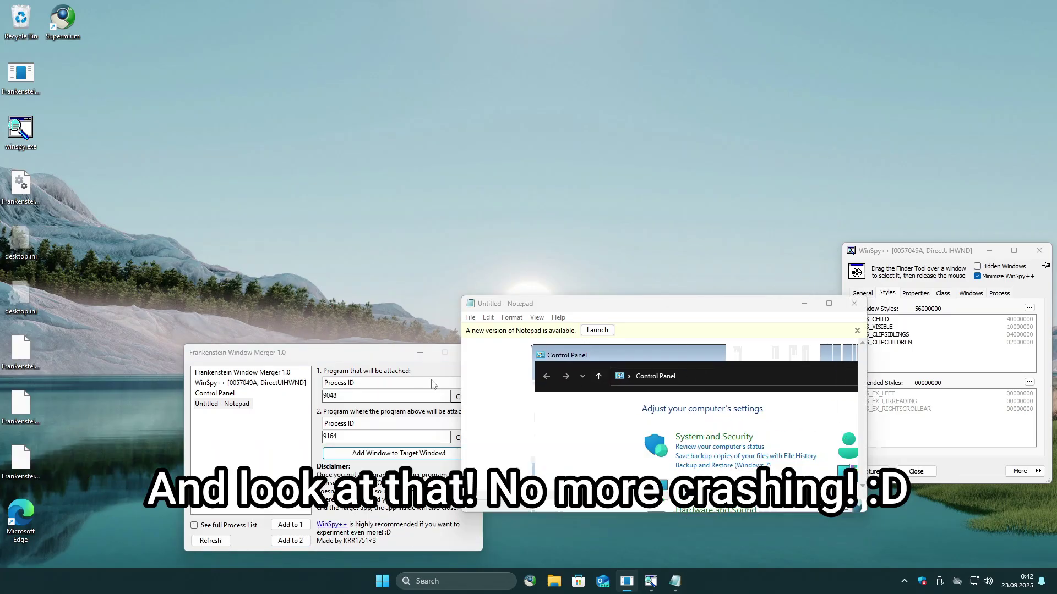
{"action": "left_click", "coordinate": [828, 303]}
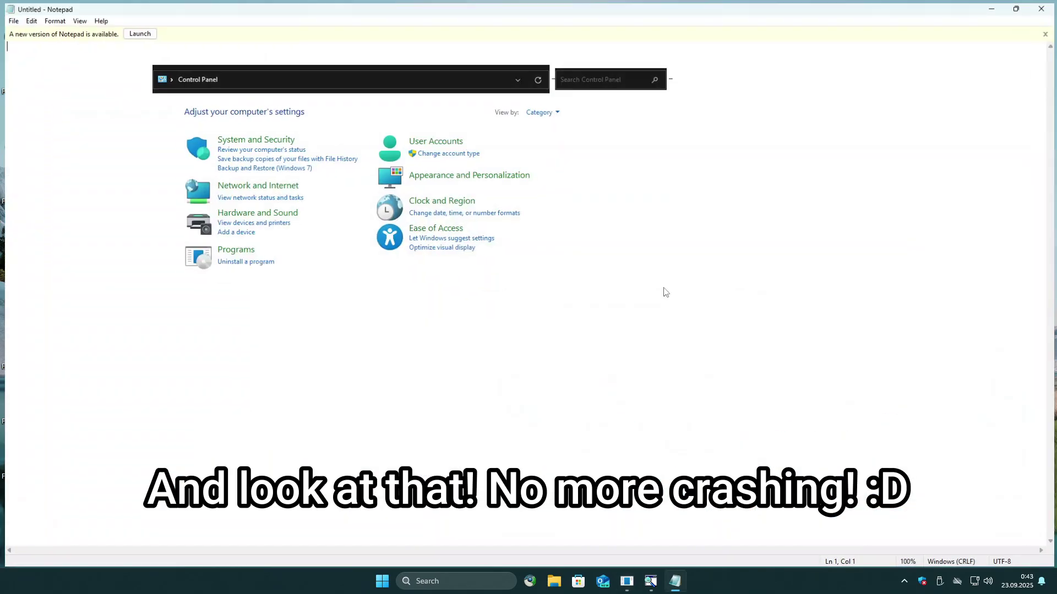
Move the embedded Control Panel window further inside Notepad and navigate it to the Desktop location
{"action": "left_click_drag", "start_coordinate": [275, 61], "coordinate": [322, 149]}
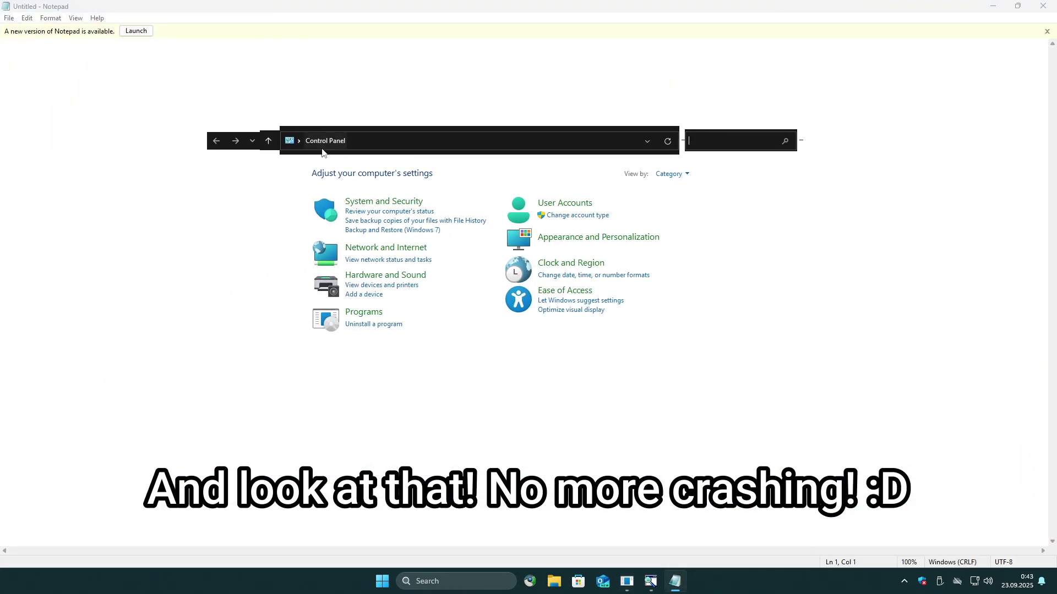
{"action": "left_click", "coordinate": [299, 141]}
{"action": "left_click", "coordinate": [306, 157]}
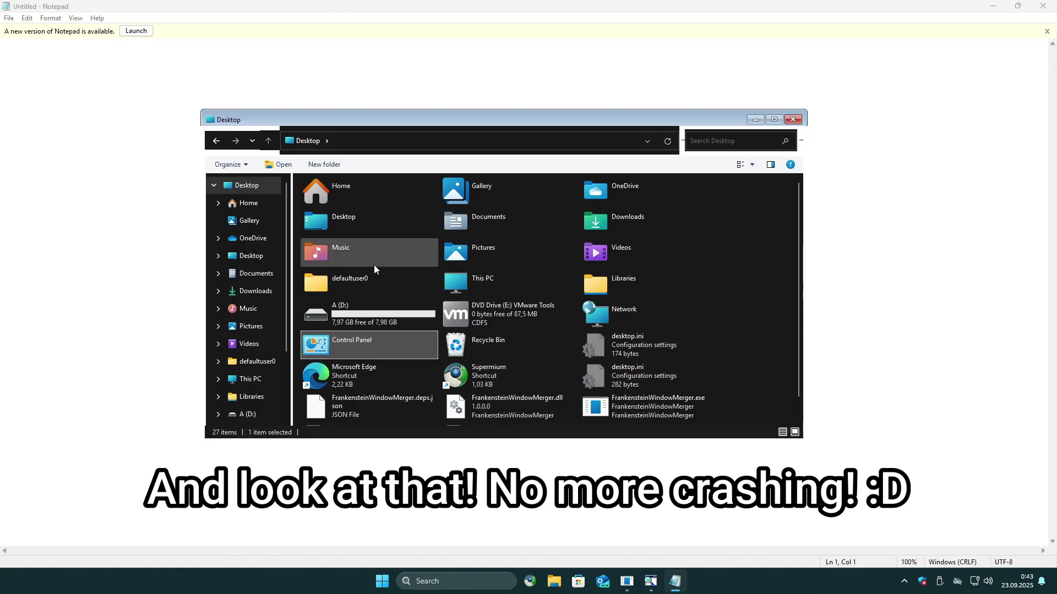
Target the embedded window's DirectUIHWND area with WinSpy++, look through its window styles and close WinSpy++
{"action": "left_click", "coordinate": [650, 582]}
{"action": "left_click_drag", "start_coordinate": [857, 272], "coordinate": [715, 313]}
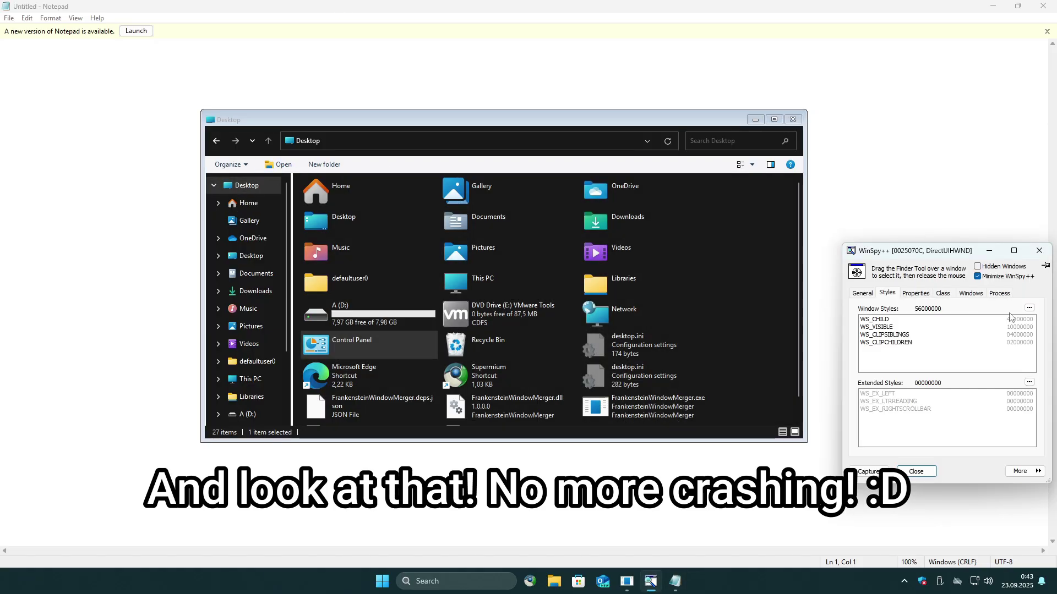
{"action": "left_click", "coordinate": [1029, 307]}
{"action": "scroll", "coordinate": [507, 299], "scroll_direction": "down", "scroll_amount": 3}
{"action": "scroll", "coordinate": [507, 299], "scroll_direction": "up", "scroll_amount": 2}
{"action": "left_click", "coordinate": [604, 257]}
{"action": "left_click", "coordinate": [1039, 250]}
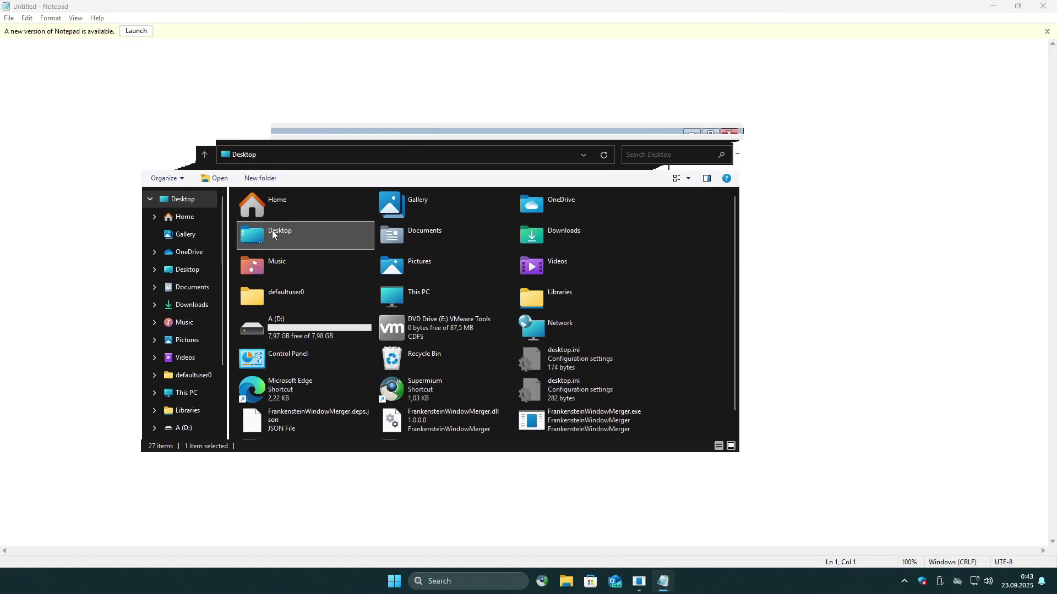
Open the Desktop folder inside the File Explorer window embedded in Notepad
{"action": "double_click", "coordinate": [272, 233]}
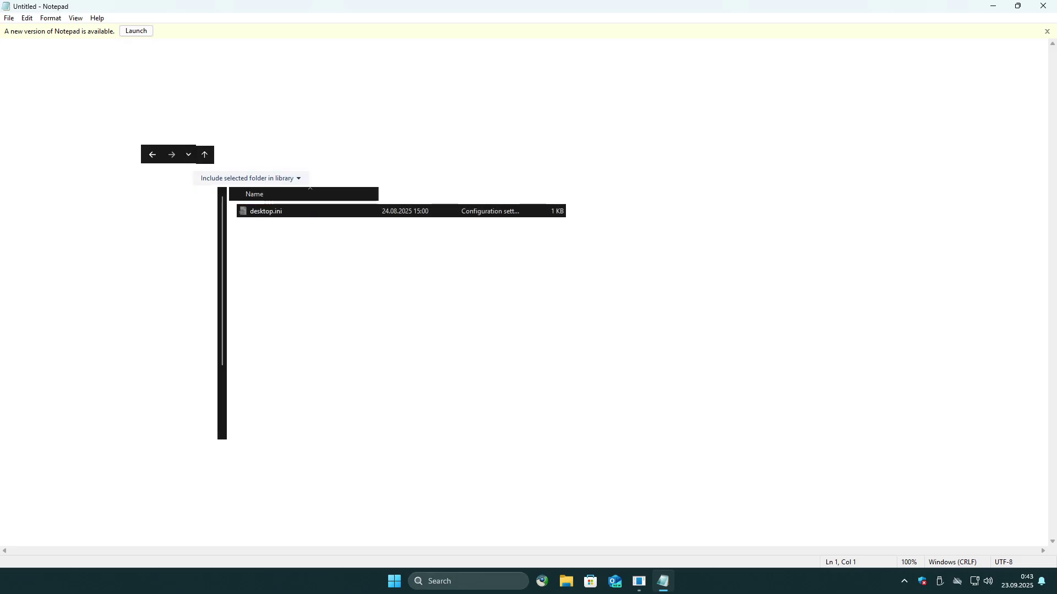
{"action": "type", "text": "ile Ex"}
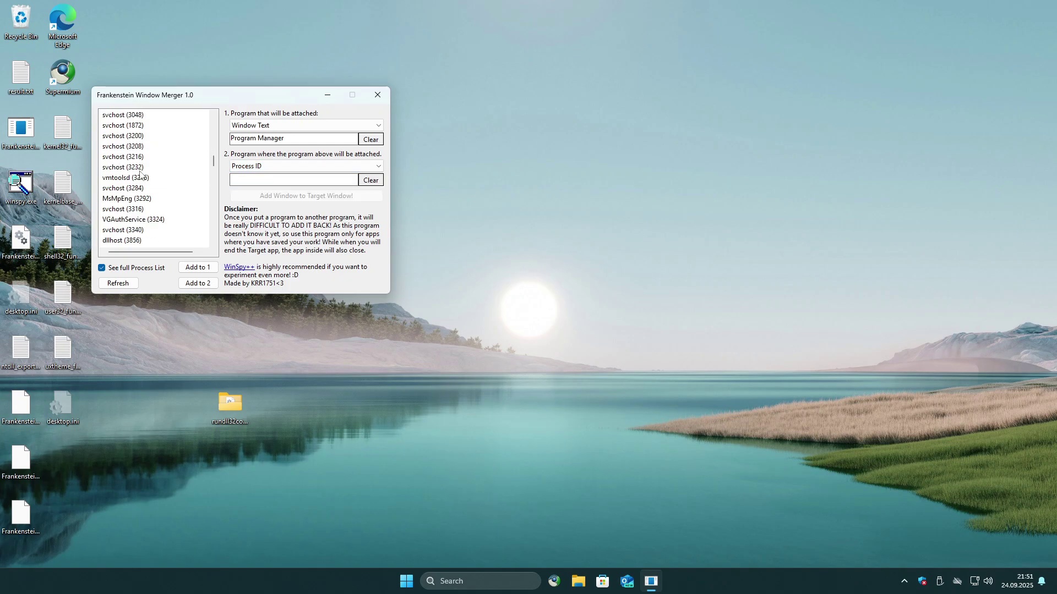
Launch Notepad and attach the Program Manager window to it, targeting process ID 4780
{"action": "key", "text": "super+r"}
{"action": "key", "text": "Return"}
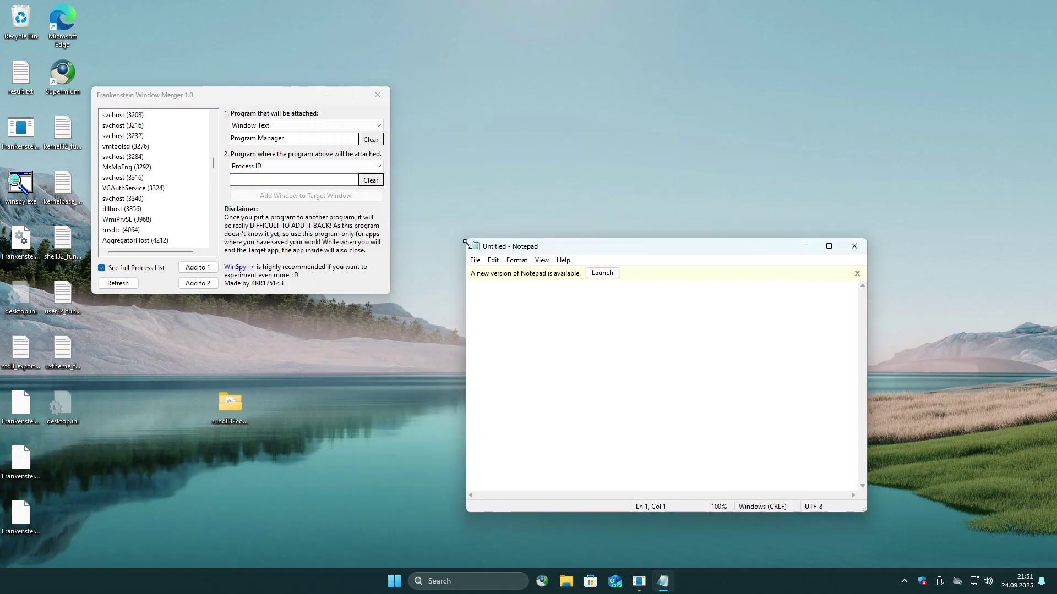
{"action": "left_click", "coordinate": [122, 268]}
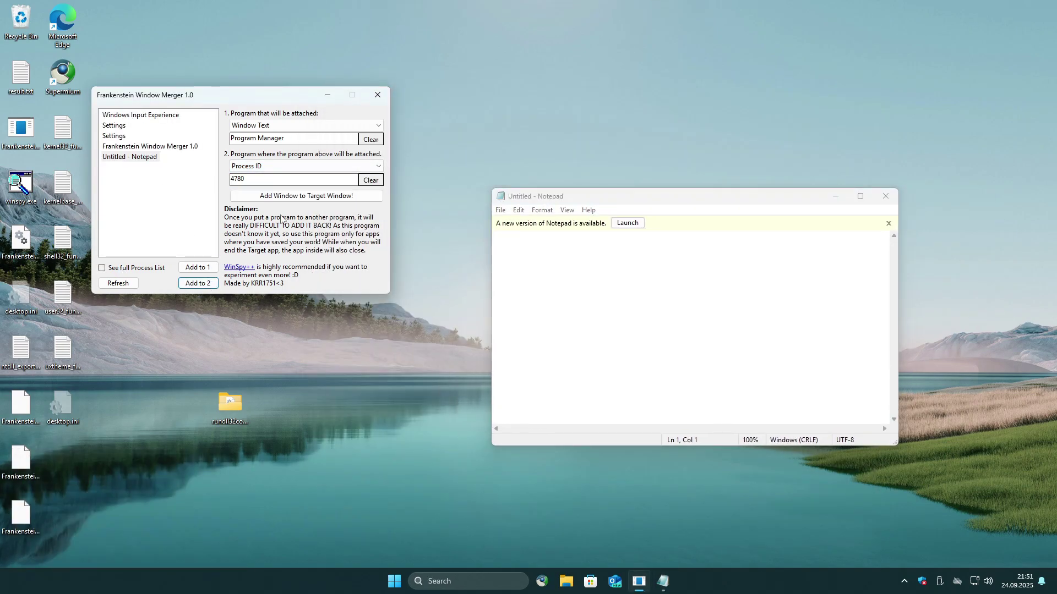
{"action": "left_click", "coordinate": [301, 197]}
{"action": "left_click_drag", "start_coordinate": [629, 203], "coordinate": [598, 199]}
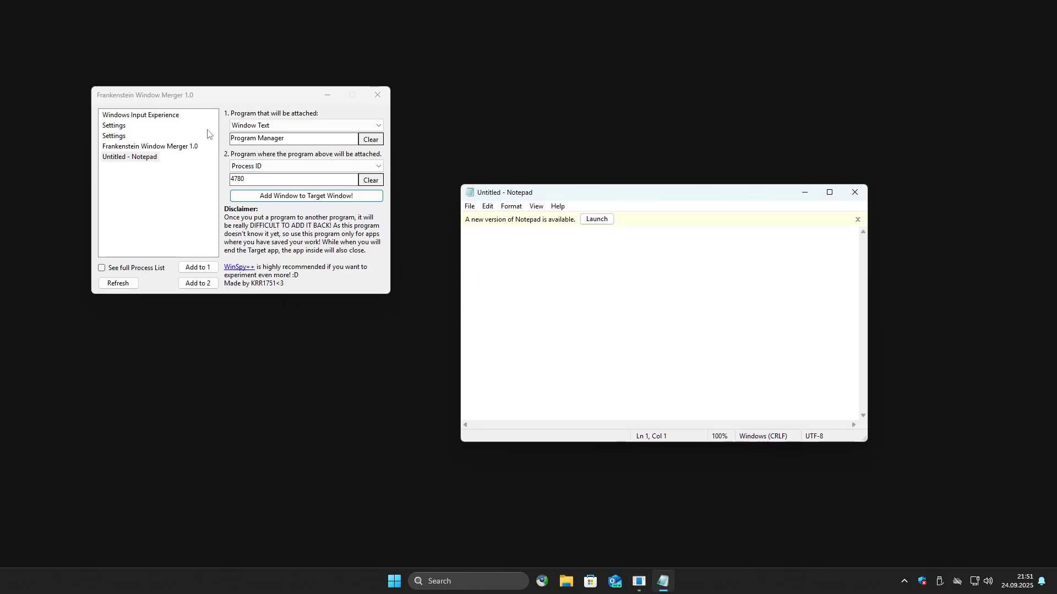
Launch winspy.exe from the Desktop folder and hide Notepad's Edit control after targeting it with the Finder Tool
{"action": "left_click", "coordinate": [558, 587]}
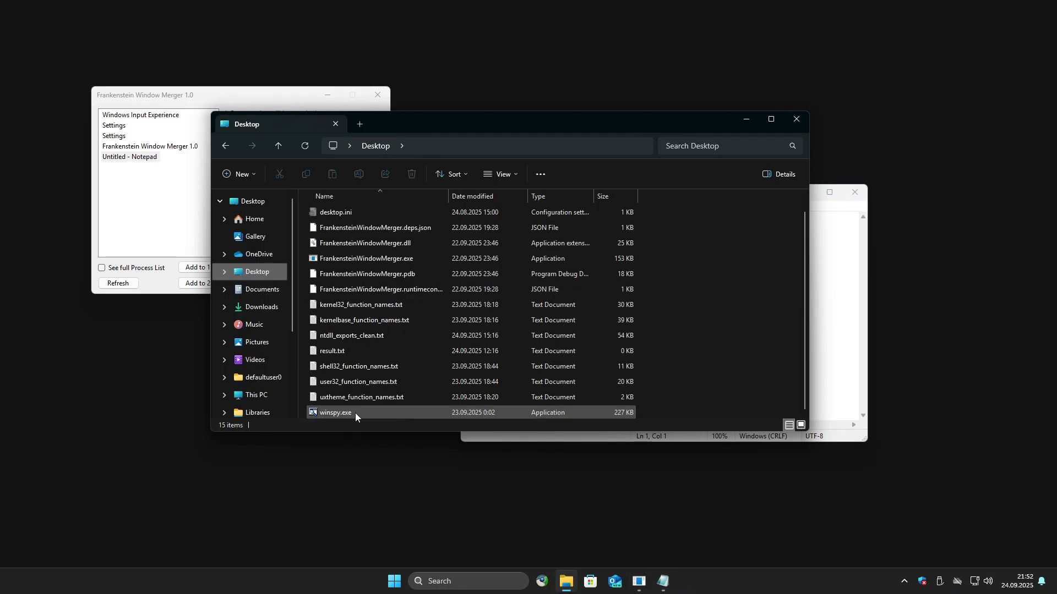
{"action": "double_click", "coordinate": [355, 413]}
{"action": "left_click_drag", "start_coordinate": [856, 272], "coordinate": [830, 235]}
{"action": "left_click", "coordinate": [983, 348]}
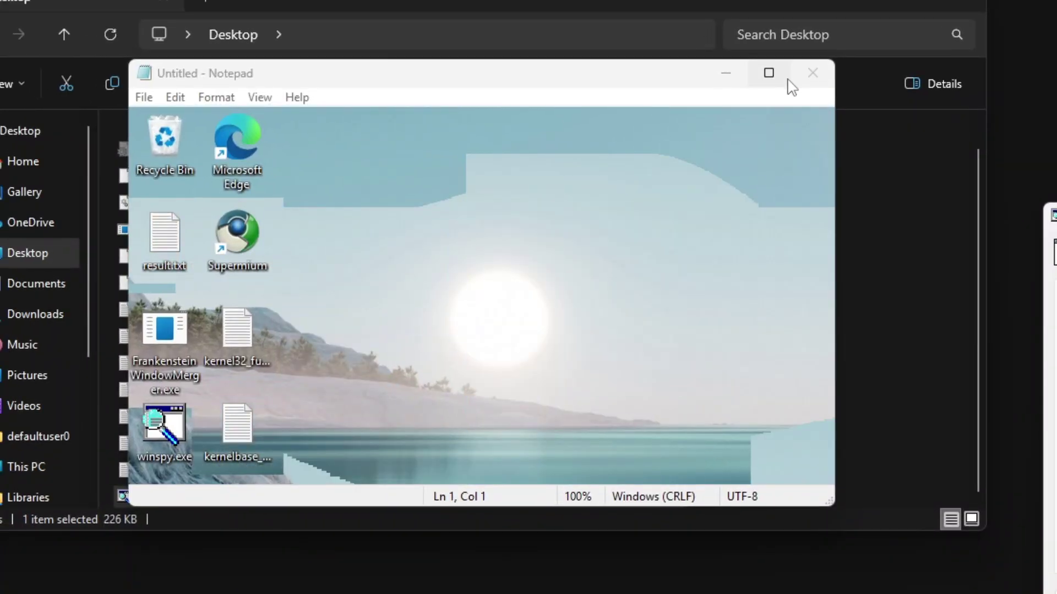
Maximize Notepad to view the embedded desktop, and restore the window to its smaller size
{"action": "left_click", "coordinate": [644, 26]}
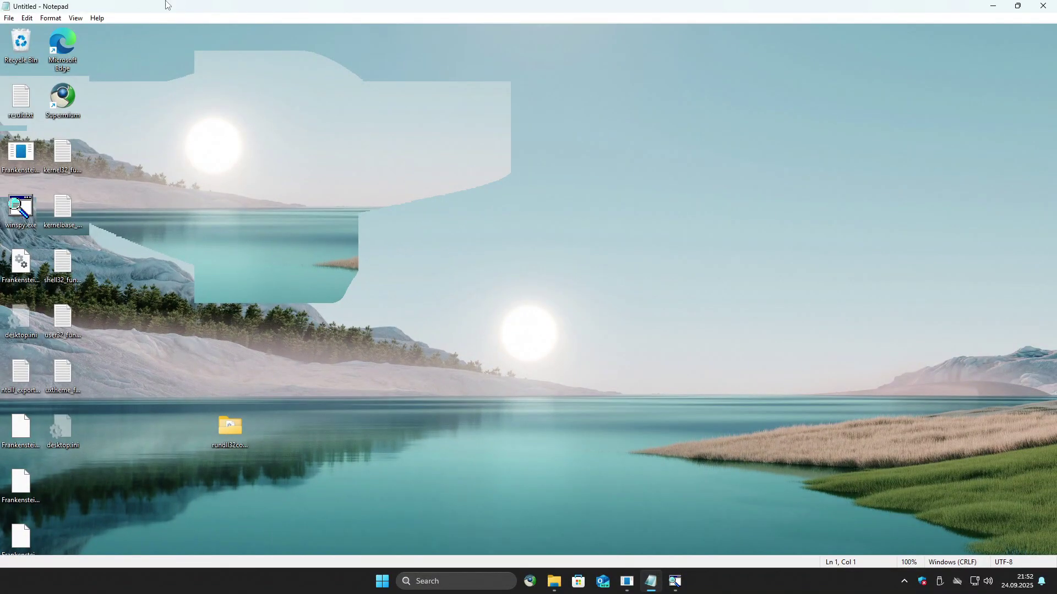
{"action": "double_click", "coordinate": [168, 5]}
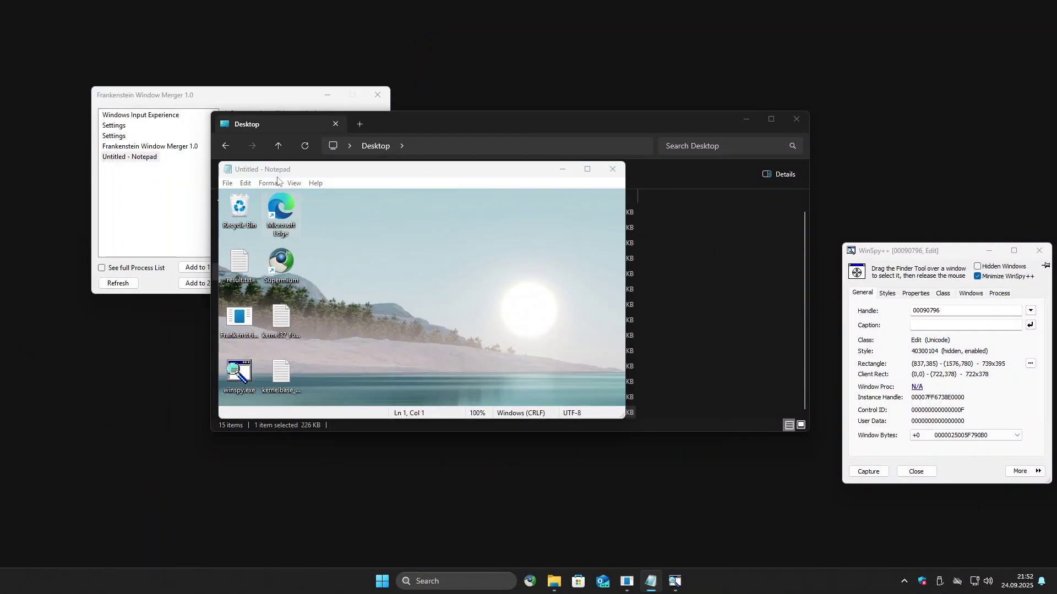
{"action": "left_click", "coordinate": [494, 307]}
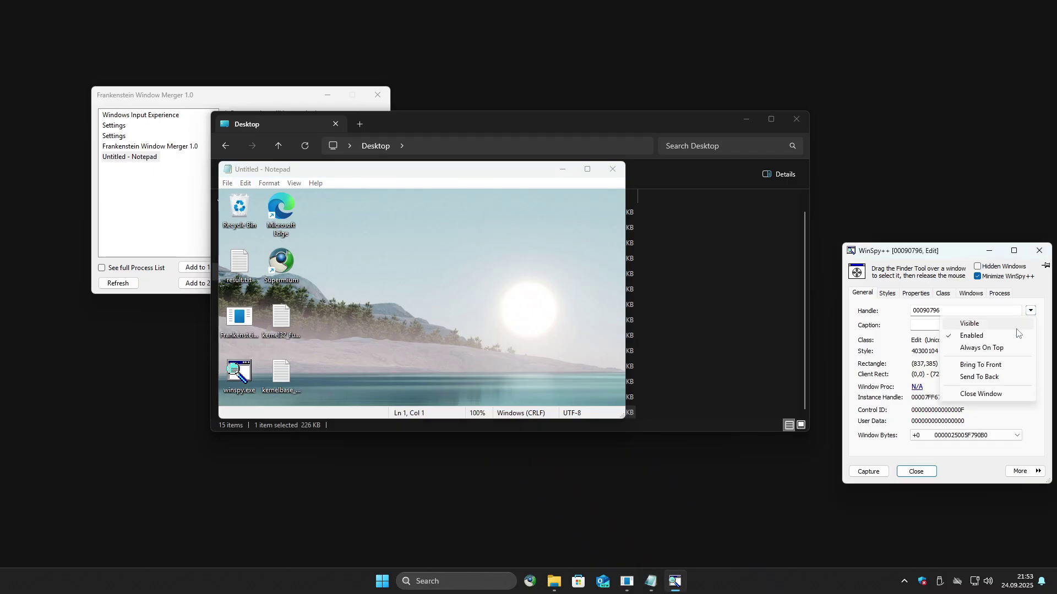
Make Notepad's Edit control visible again, show its styles and move WinSpy++ closer to Notepad
{"action": "left_click", "coordinate": [1016, 324]}
{"action": "left_click", "coordinate": [887, 293]}
{"action": "left_click_drag", "start_coordinate": [934, 250], "coordinate": [814, 237]}
Apply style D0FF0104 to Notepad's Edit control, including WS_POPUP, WS_OVERLAPPEDWINDOW, WS_MINIMIZEBOX and WS_MAXIMIZEBOX, and close the style editor
{"action": "left_click", "coordinate": [909, 294]}
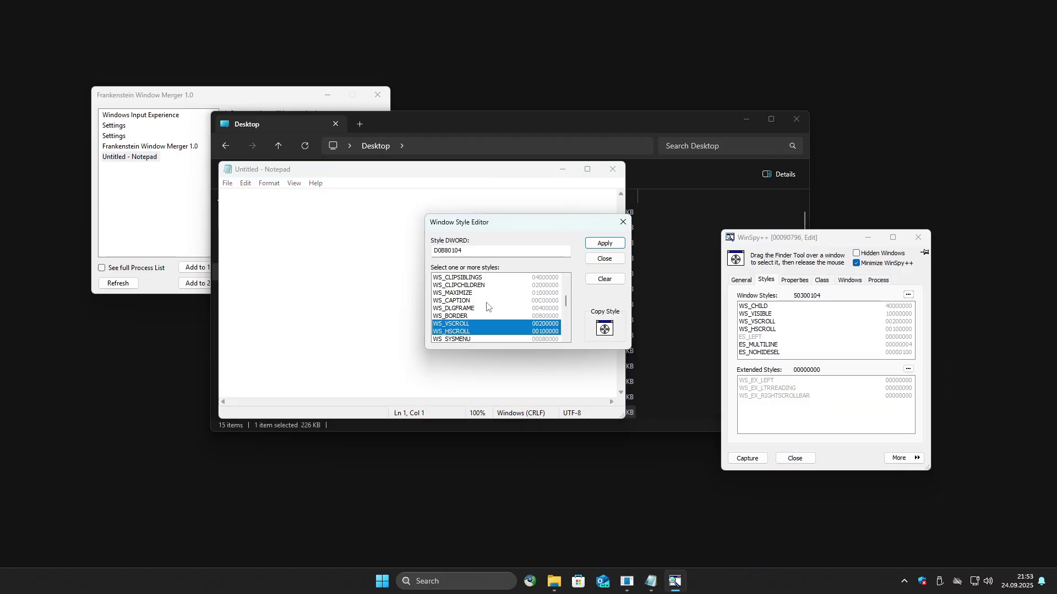
{"action": "left_click", "coordinate": [466, 310]}
{"action": "scroll", "coordinate": [471, 309], "scroll_direction": "down", "scroll_amount": 1}
{"action": "scroll", "coordinate": [472, 319], "scroll_direction": "down", "scroll_amount": 1}
{"action": "left_click", "coordinate": [473, 316]}
{"action": "left_click", "coordinate": [473, 322]}
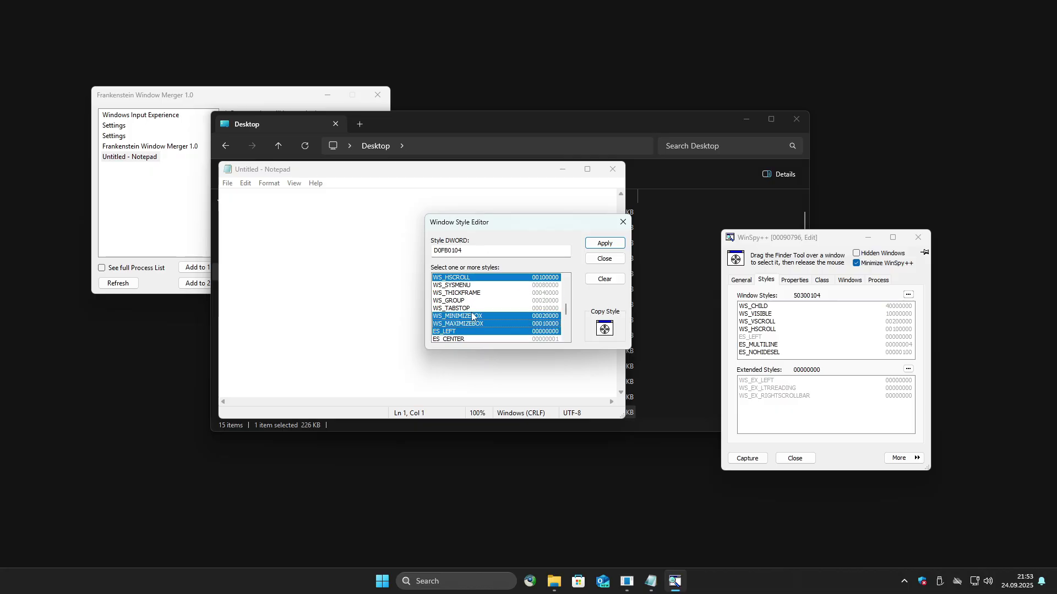
{"action": "left_click", "coordinate": [472, 293]}
{"action": "scroll", "coordinate": [473, 293], "scroll_direction": "down", "scroll_amount": 3}
{"action": "left_click", "coordinate": [605, 243]}
{"action": "left_click", "coordinate": [622, 222]}
Reshape the framed Edit window over the embedded desktop, minimize WinSpy++ and reposition the Notepad window
{"action": "left_click_drag", "start_coordinate": [433, 201], "coordinate": [481, 291]}
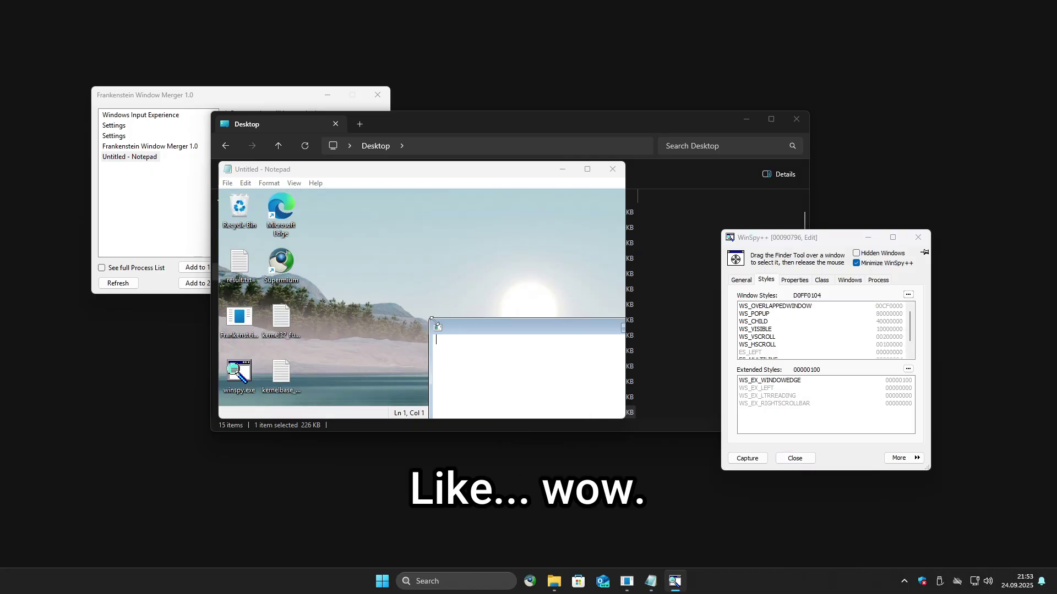
{"action": "left_click", "coordinate": [868, 237]}
{"action": "left_click_drag", "start_coordinate": [503, 176], "coordinate": [570, 217]}
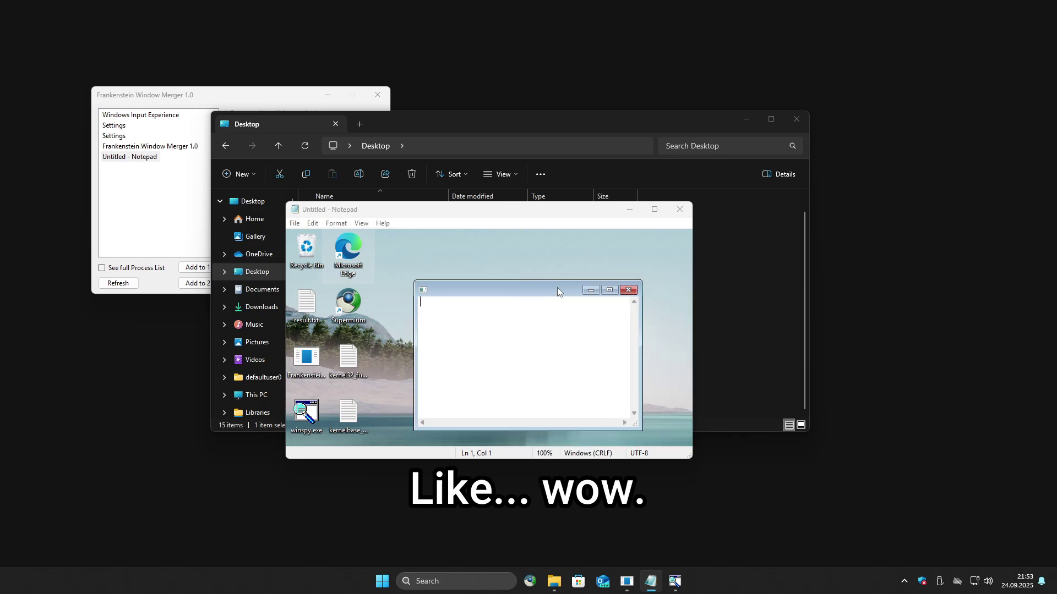
Minimize the Edit window inside Notepad and maximize Notepad
{"action": "left_click", "coordinate": [588, 281]}
{"action": "left_click", "coordinate": [655, 209]}
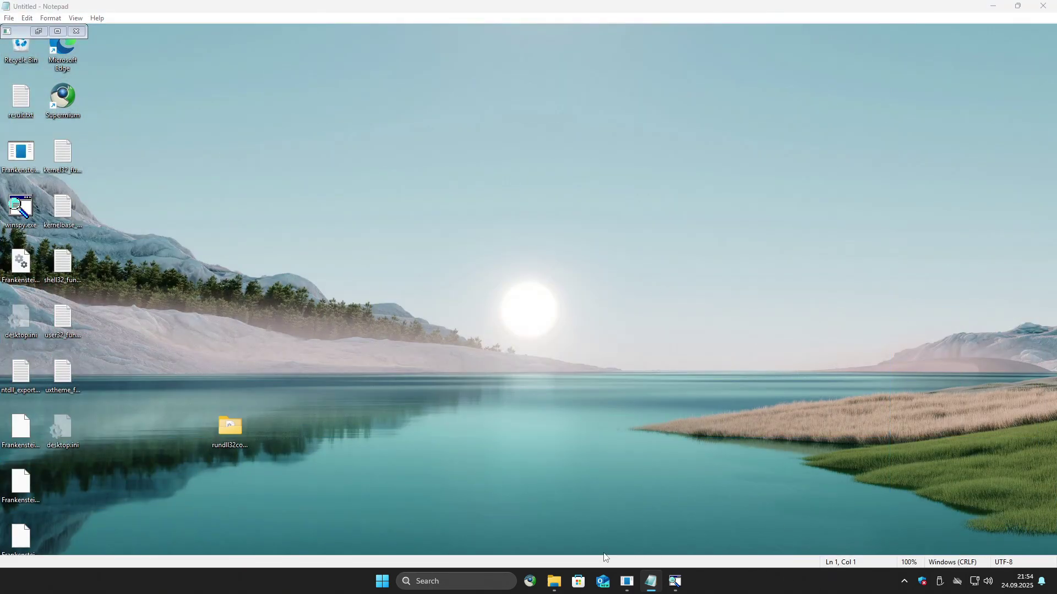
Pick the taskbar with WinSpy++ to get its class name and attach Shell_TrayWnd by Window Class Name to process ID 4780
{"action": "left_click", "coordinate": [627, 581]}
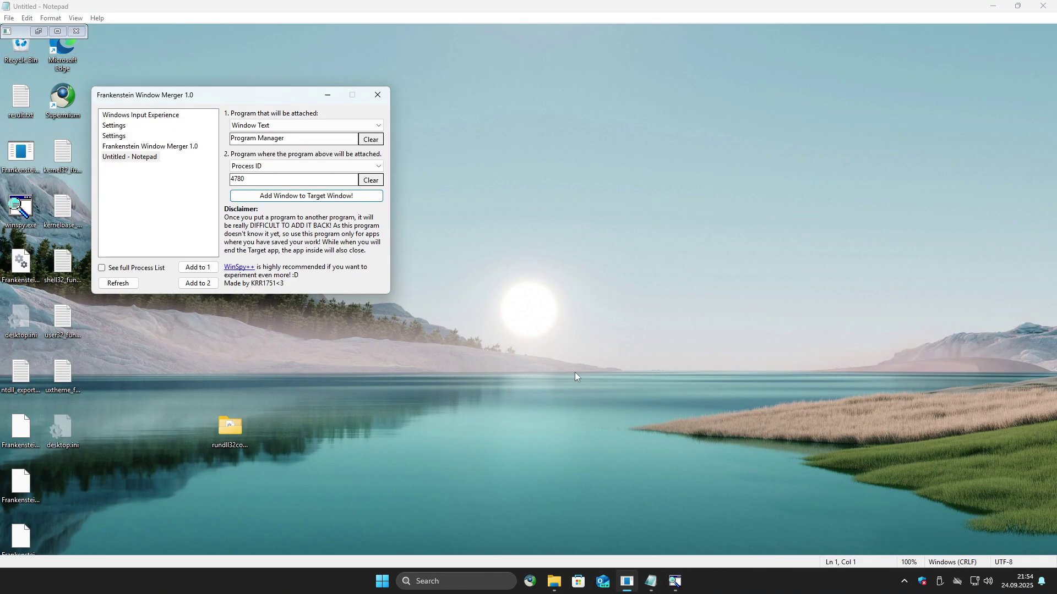
{"action": "left_click", "coordinate": [675, 581]}
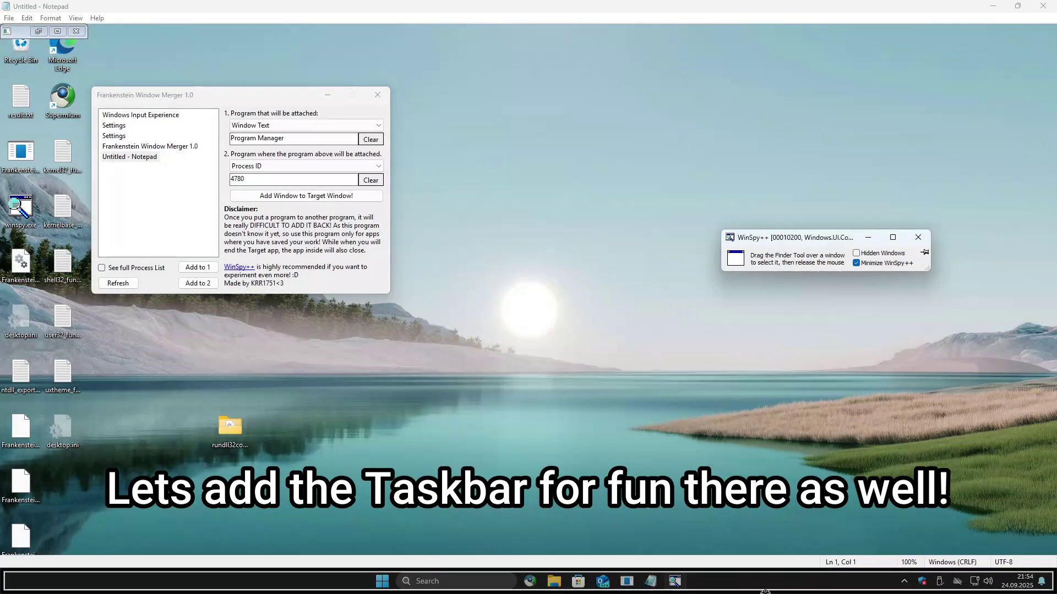
{"action": "left_click", "coordinate": [852, 281]}
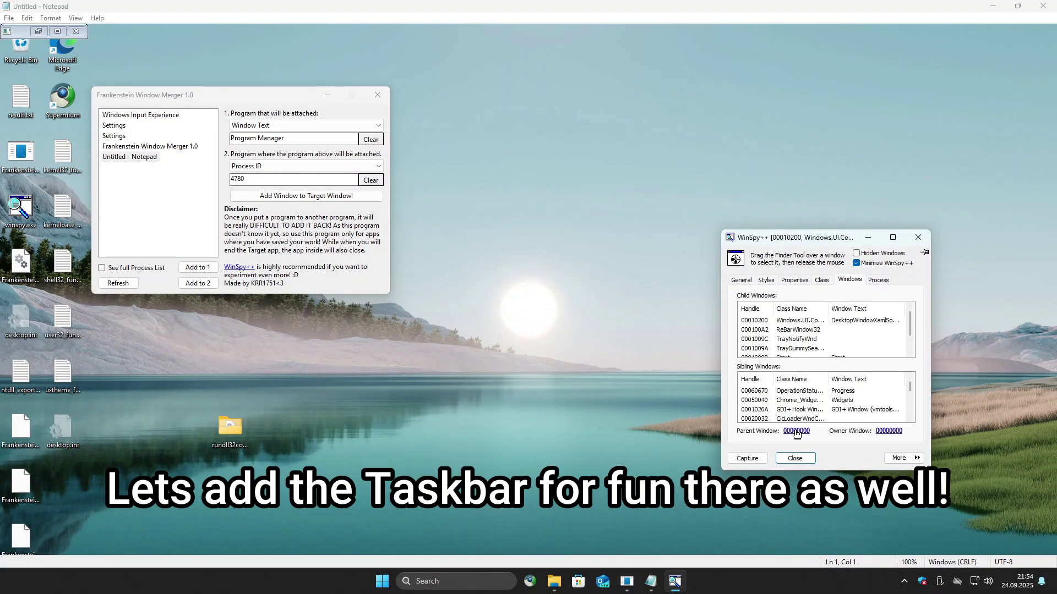
{"action": "left_click", "coordinate": [798, 435]}
{"action": "left_click", "coordinate": [747, 284]}
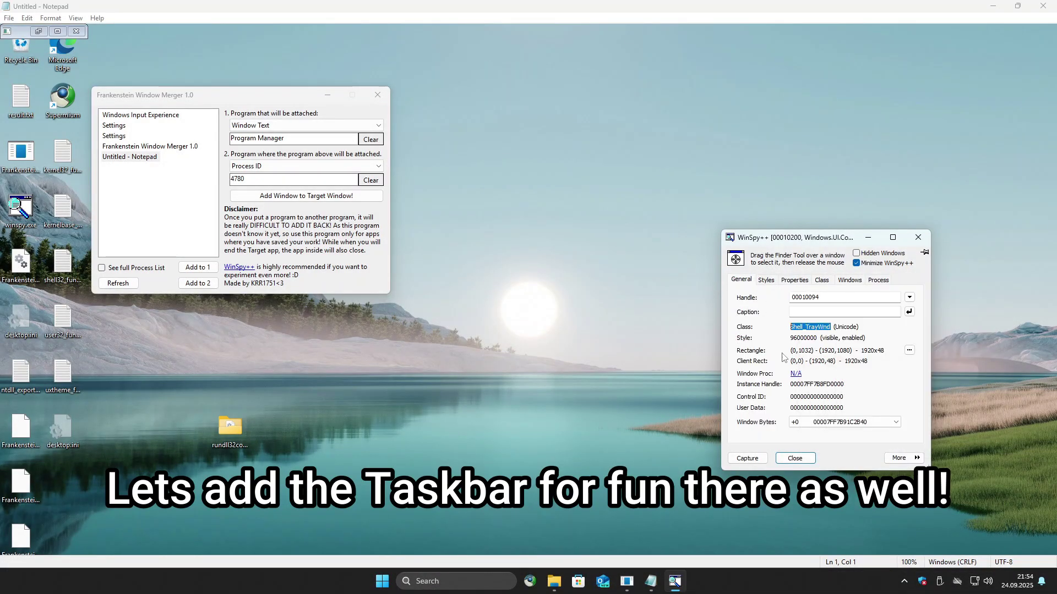
{"action": "left_click", "coordinate": [293, 126]}
{"action": "left_click", "coordinate": [317, 197]}
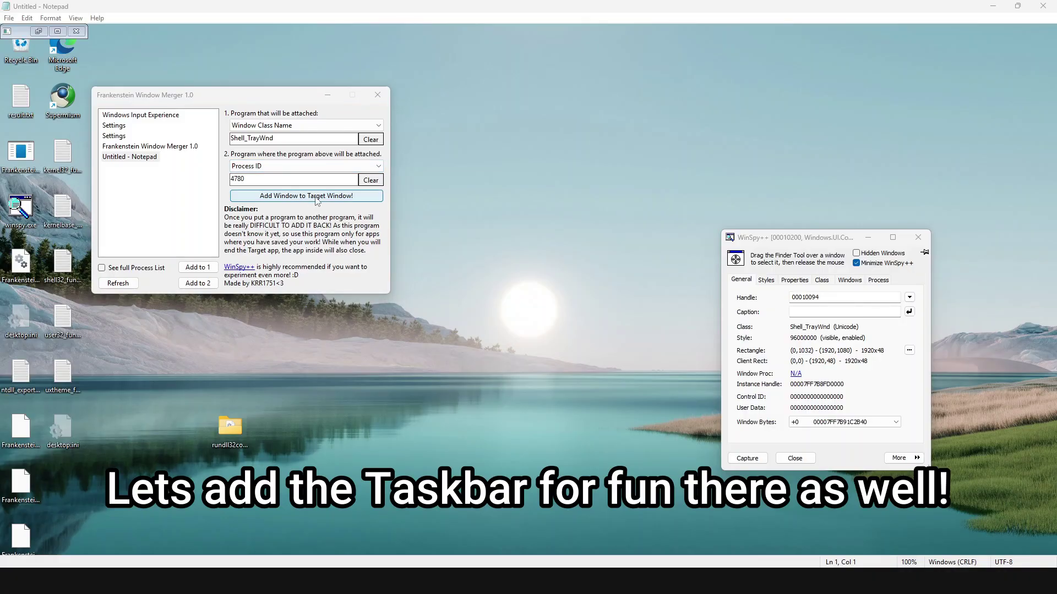
Restore Notepad from its maximized size, move it and enlarge it to check for the embedded taskbar
{"action": "left_click", "coordinate": [1017, 5]}
{"action": "left_click", "coordinate": [680, 241]}
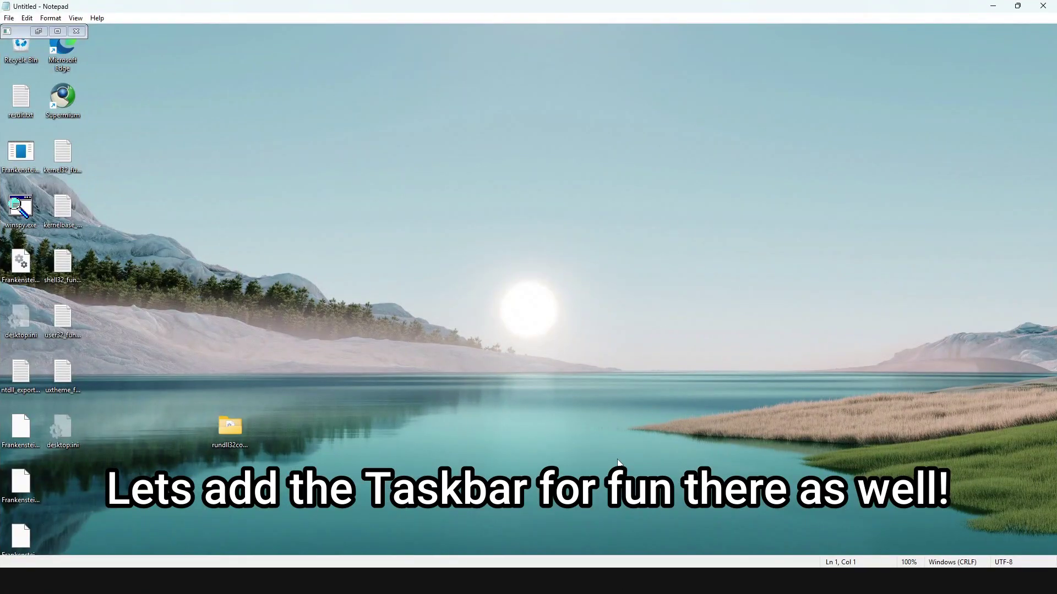
{"action": "left_click_drag", "start_coordinate": [503, 362], "coordinate": [742, 455]}
{"action": "double_click", "coordinate": [175, 8]}
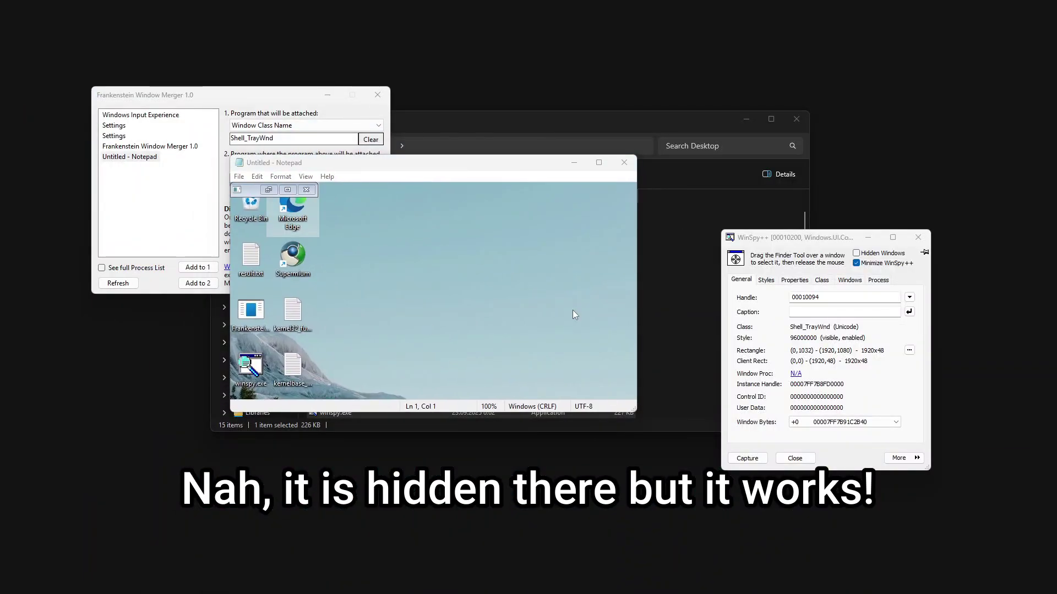
{"action": "left_click_drag", "start_coordinate": [701, 305], "coordinate": [862, 593]}
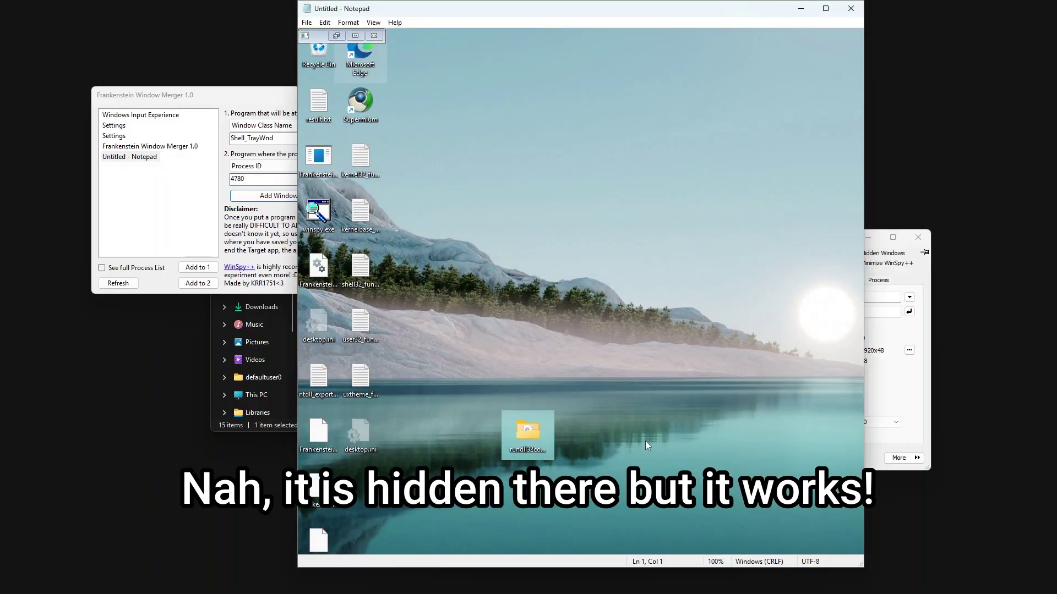
Open Settings from File Explorer with the address ms-settings: and go to the Taskbar page under Personalization
{"action": "left_click", "coordinate": [276, 435]}
{"action": "left_click", "coordinate": [484, 153]}
{"action": "type", "text": "ms-settings:"}
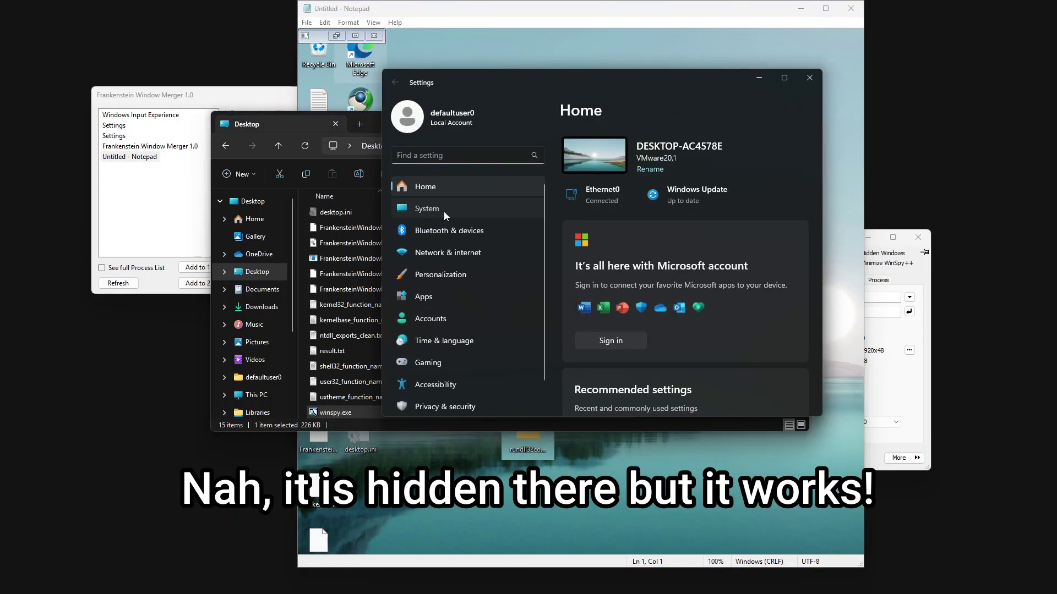
{"action": "left_click", "coordinate": [444, 211]}
{"action": "left_click", "coordinate": [457, 278]}
{"action": "scroll", "coordinate": [687, 328], "scroll_direction": "down", "scroll_amount": 5}
{"action": "left_click", "coordinate": [688, 377]}
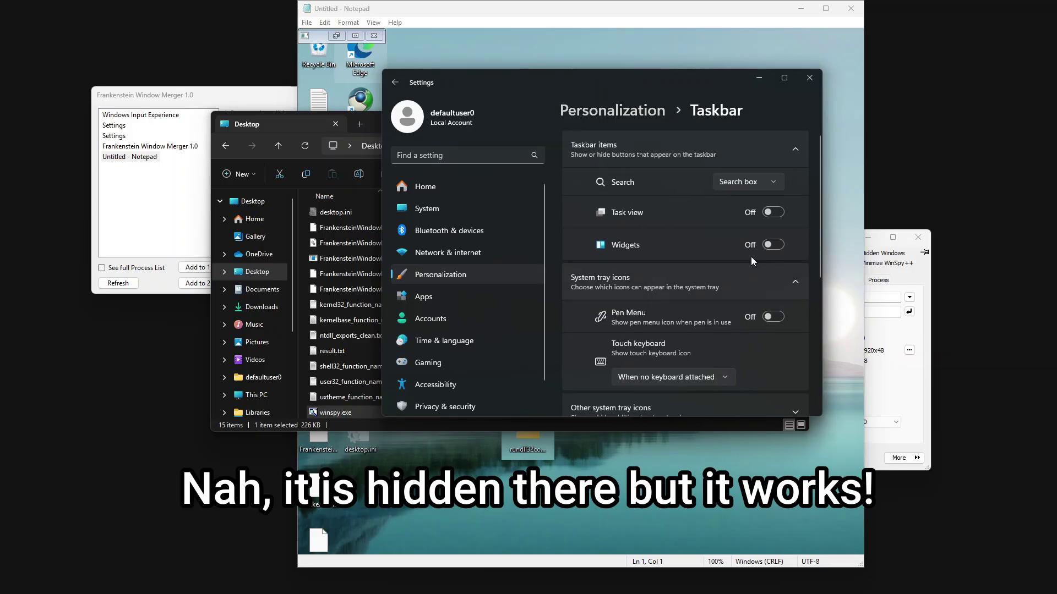
Expand Taskbar behaviors and toggle the option that automatically hides the taskbar
{"action": "scroll", "coordinate": [713, 322], "scroll_direction": "down", "scroll_amount": 10}
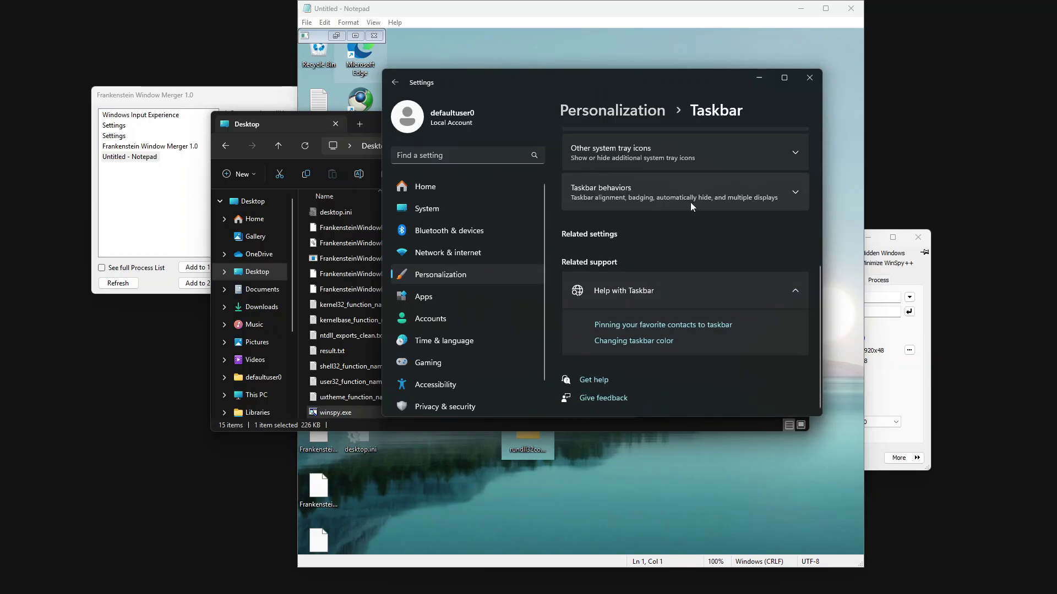
{"action": "scroll", "coordinate": [707, 248], "scroll_direction": "up", "scroll_amount": 2}
{"action": "left_click", "coordinate": [693, 280]}
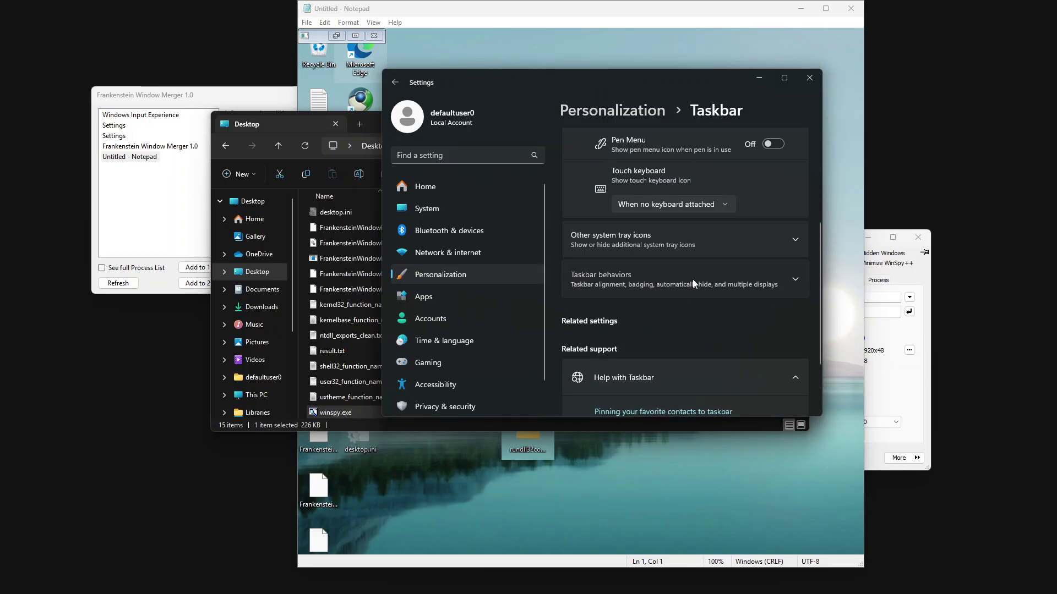
{"action": "left_click", "coordinate": [652, 167]}
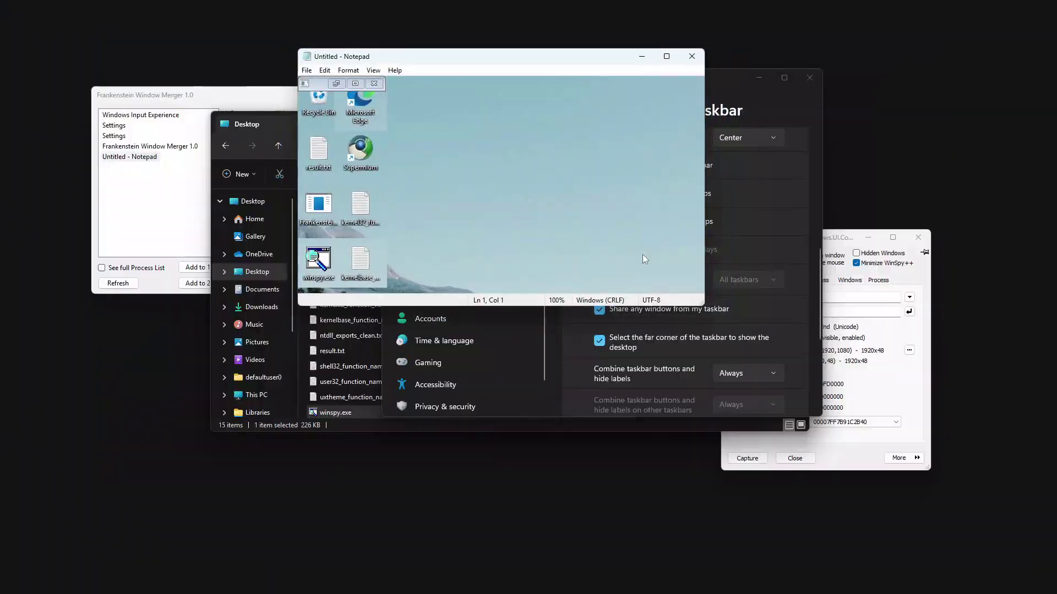
Put Settings away, select the Notepad window with the WinSpy++ Finder Tool and maximize Notepad
{"action": "left_click", "coordinate": [766, 78]}
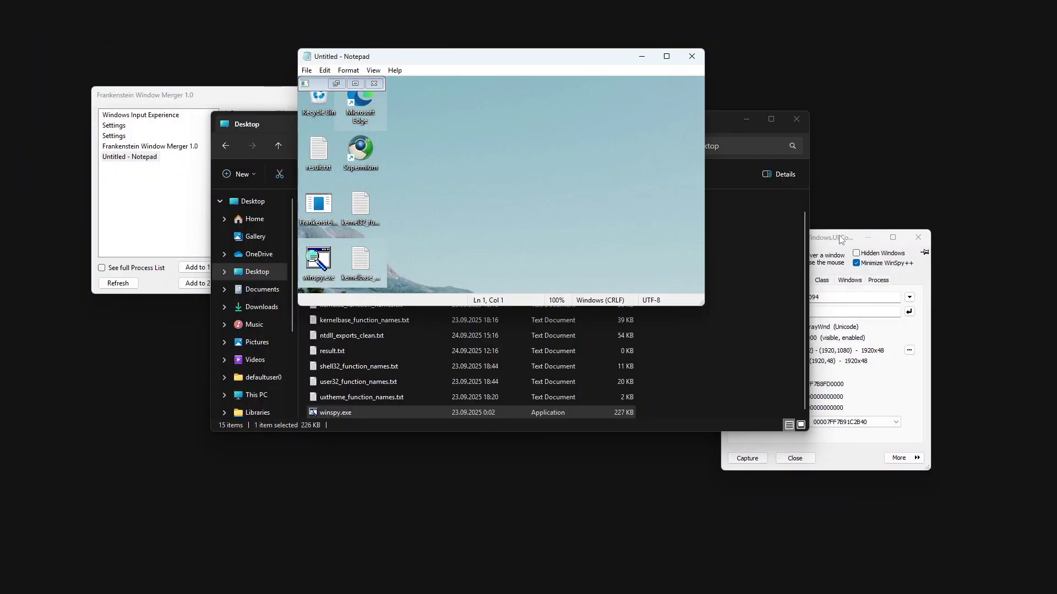
{"action": "left_click_drag", "start_coordinate": [790, 280], "coordinate": [479, 72]}
{"action": "left_click", "coordinate": [666, 56]}
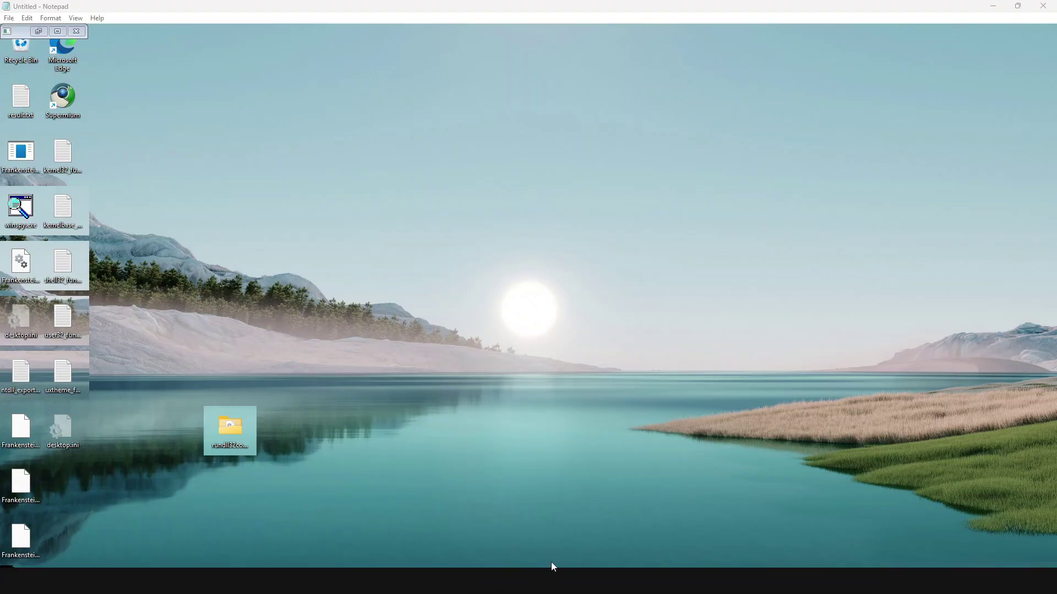
Test the embedded taskbar by invoking Start and opening the flyout of hidden tray icons
{"action": "key", "text": "super"}
{"action": "key", "text": "Escape"}
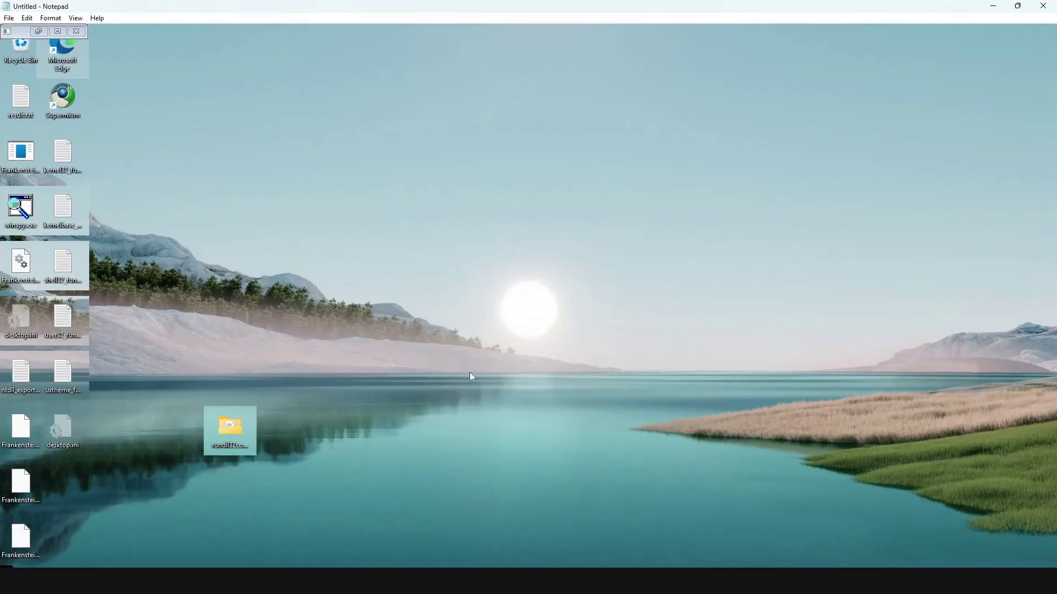
{"action": "left_click_drag", "start_coordinate": [585, 448], "coordinate": [762, 541]}
{"action": "right_click", "coordinate": [762, 542]}
{"action": "left_click", "coordinate": [613, 407]}
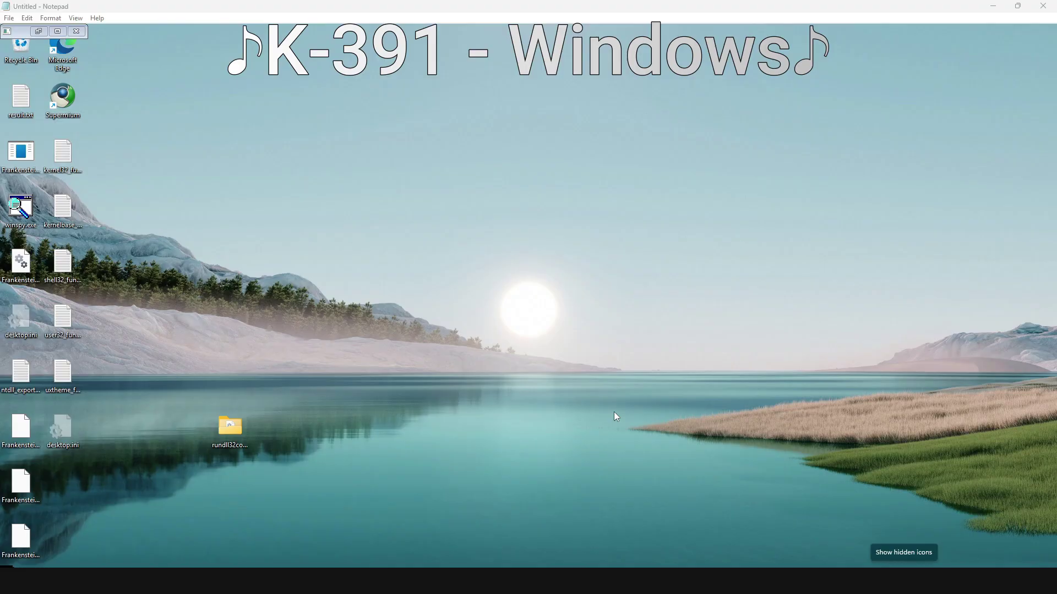
{"action": "key", "text": "Return"}
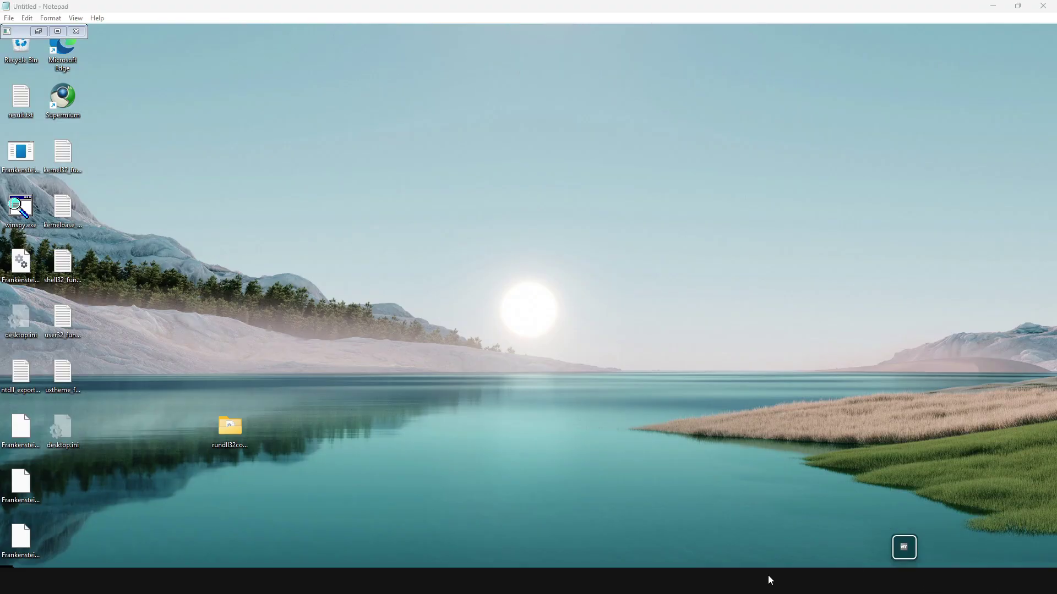
Pull Notepad out of its maximized state and widen it with the window's Size command
{"action": "left_click_drag", "start_coordinate": [437, 7], "coordinate": [313, 165]}
{"action": "right_click", "coordinate": [443, 172]}
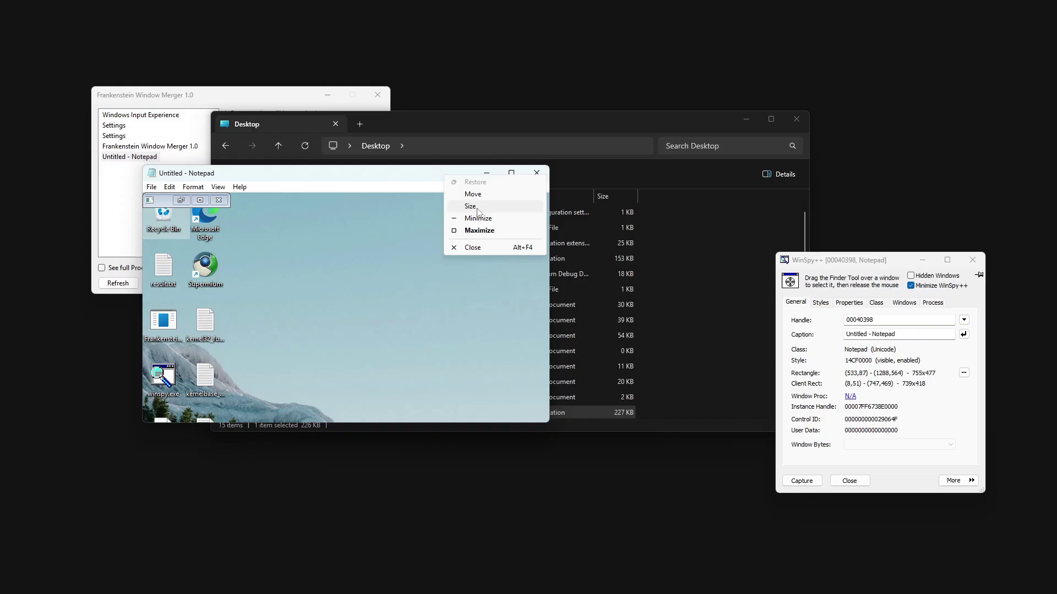
{"action": "left_click", "coordinate": [478, 209]}
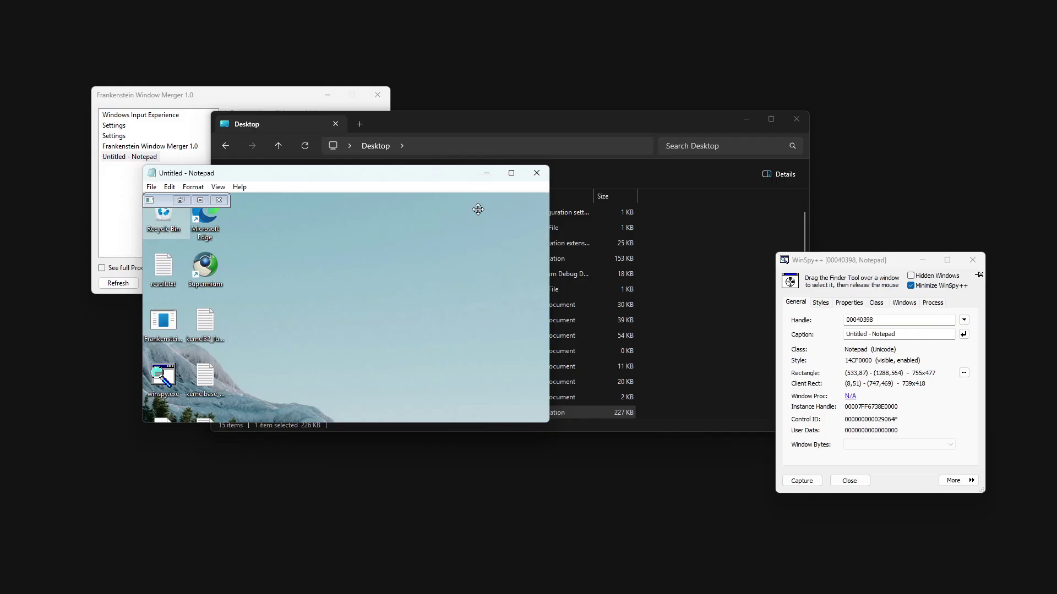
{"action": "left_click_drag", "start_coordinate": [553, 236], "coordinate": [830, 236]}
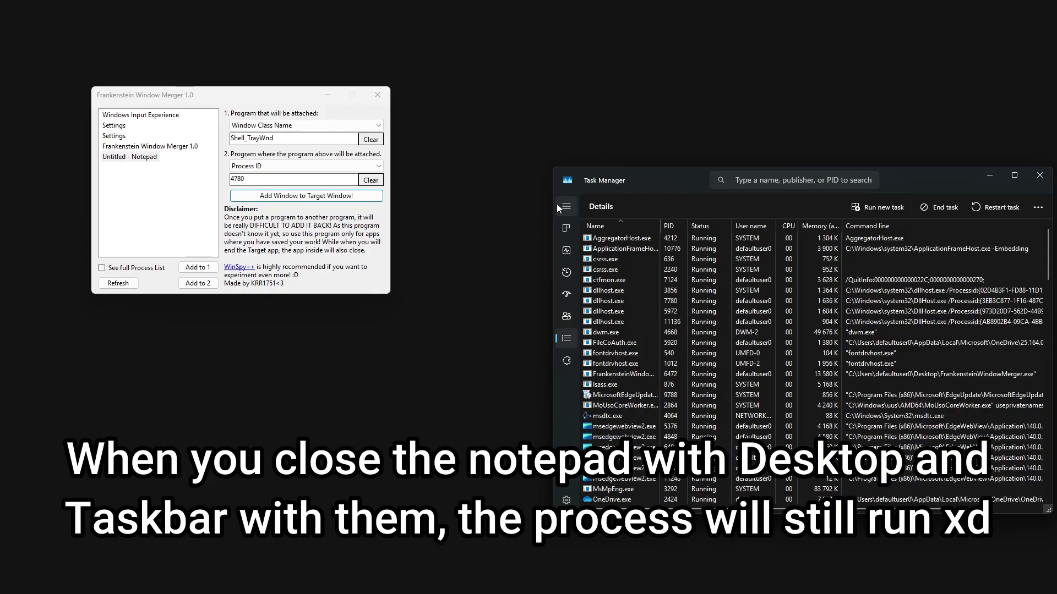
Run explorer as a new task from Task Manager
{"action": "left_click", "coordinate": [878, 207]}
{"action": "type", "text": "ex"}
{"action": "key", "text": "Return"}
Examine the running processes in Task Manager's Details and Processes lists
{"action": "scroll", "coordinate": [784, 305], "scroll_direction": "down", "scroll_amount": 4}
{"action": "scroll", "coordinate": [783, 300], "scroll_direction": "up", "scroll_amount": 4}
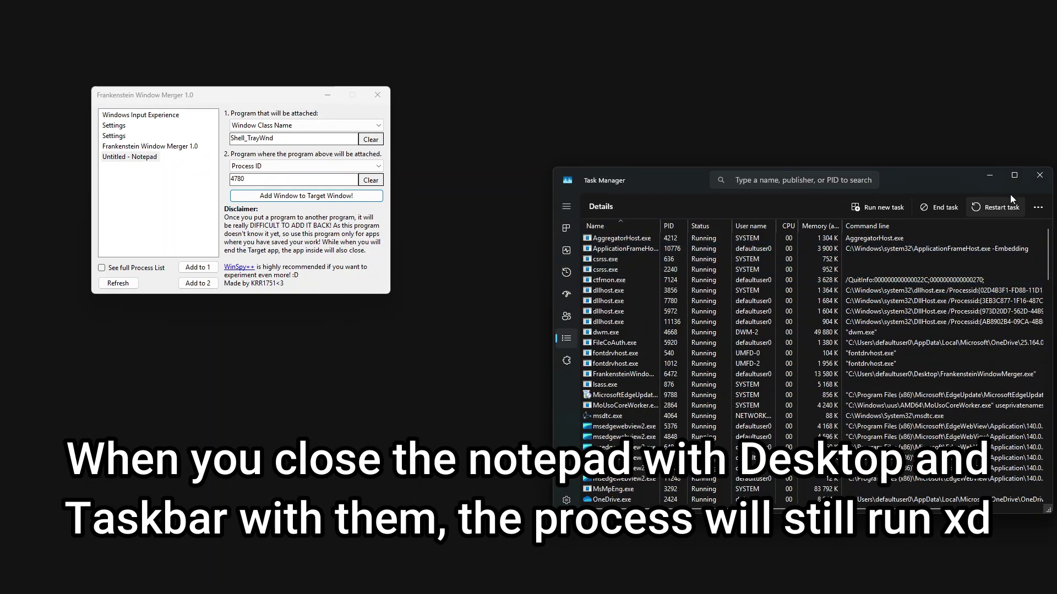
{"action": "left_click", "coordinate": [566, 228]}
{"action": "scroll", "coordinate": [762, 351], "scroll_direction": "down", "scroll_amount": 3}
{"action": "left_click_drag", "start_coordinate": [1048, 338], "coordinate": [1015, 494]}
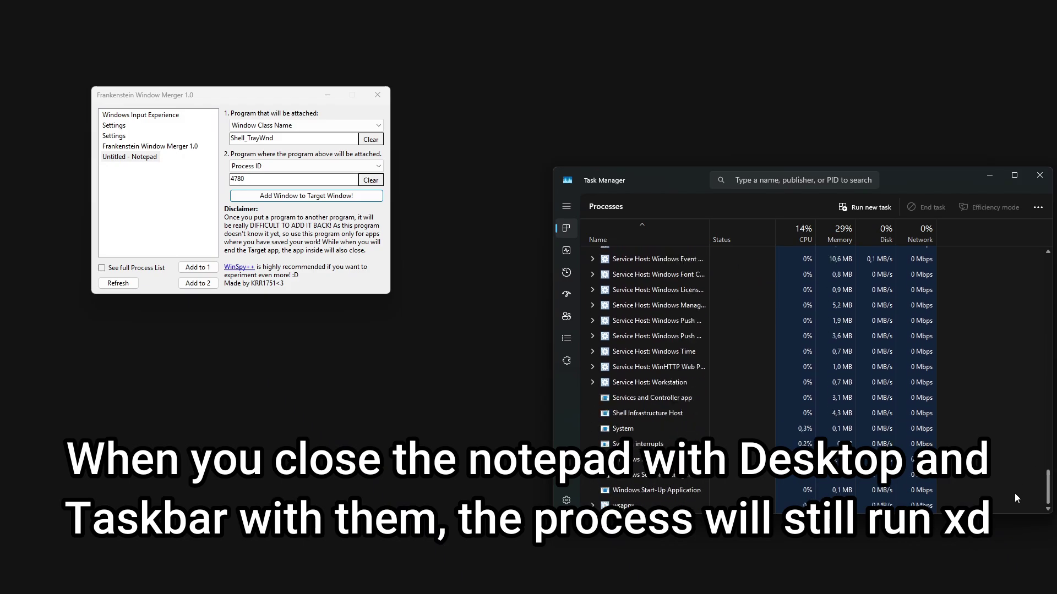
{"action": "scroll", "coordinate": [1016, 499], "scroll_direction": "up", "scroll_amount": 20}
{"action": "scroll", "coordinate": [1016, 498], "scroll_direction": "down", "scroll_amount": 10}
Run logoff as a new task from Task Manager
{"action": "left_click", "coordinate": [858, 205]}
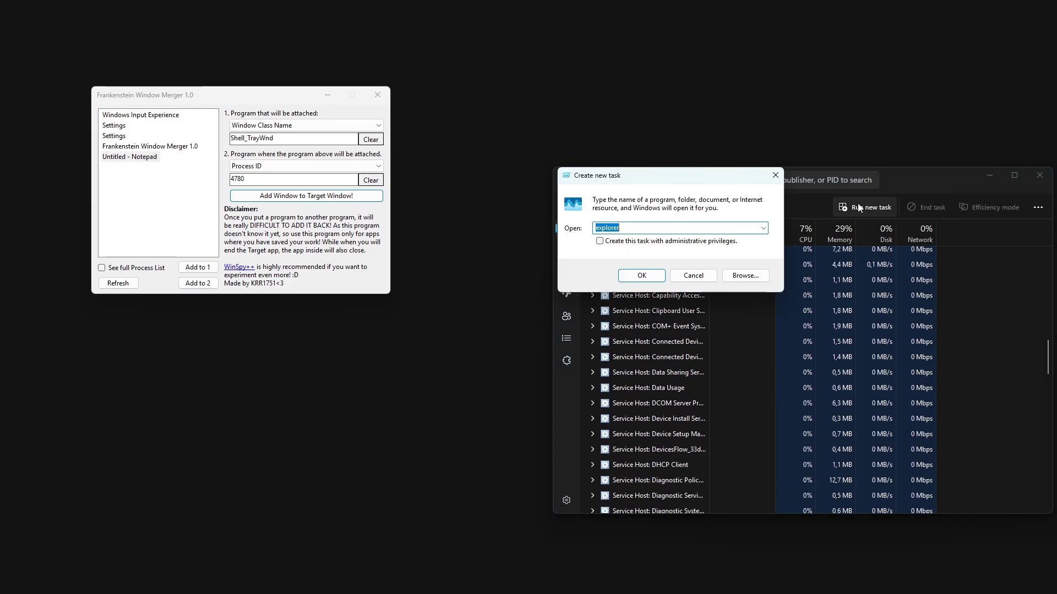
{"action": "type", "text": "logoff"}
{"action": "key", "text": "Return"}
{"action": "left_click", "coordinate": [857, 205]}
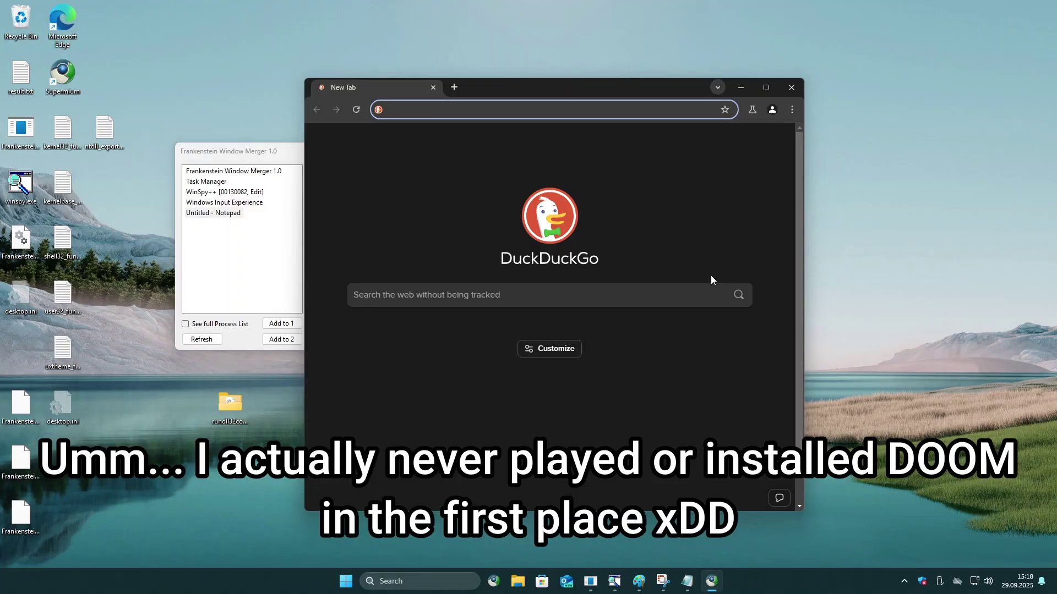
Search the web for dosbox-x and look through the dosbox-x.com home page for a download
{"action": "type", "text": "dosbo"}
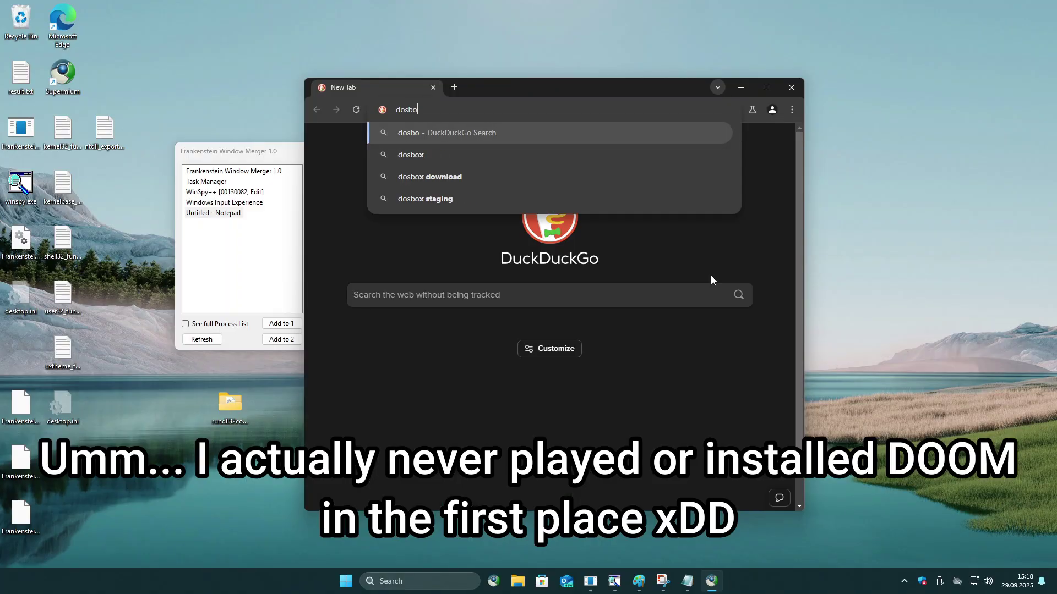
{"action": "type", "text": "x"}
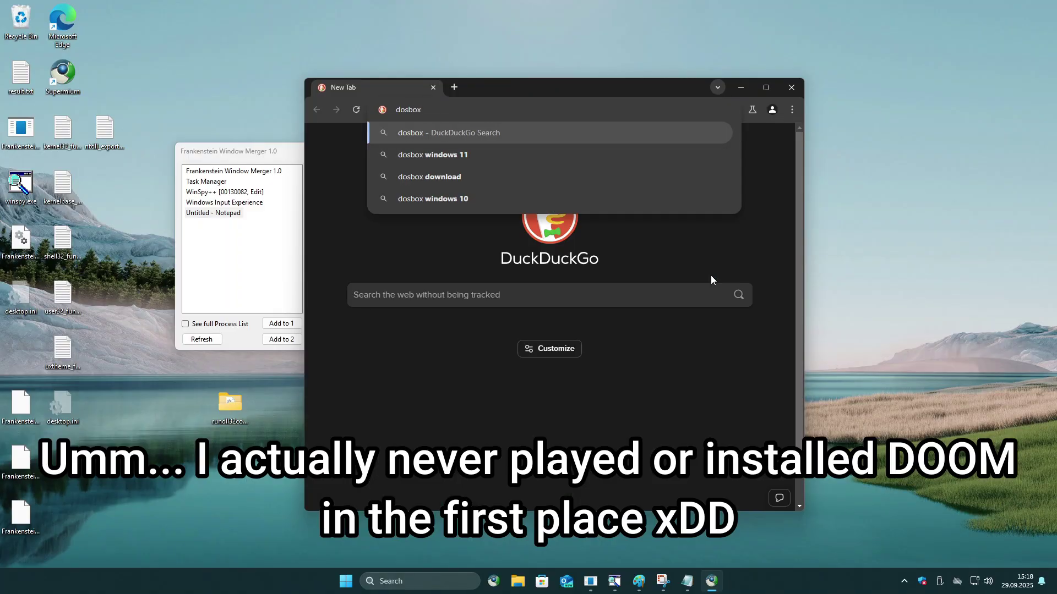
{"action": "type", "text": "-x"}
{"action": "key", "text": "Return"}
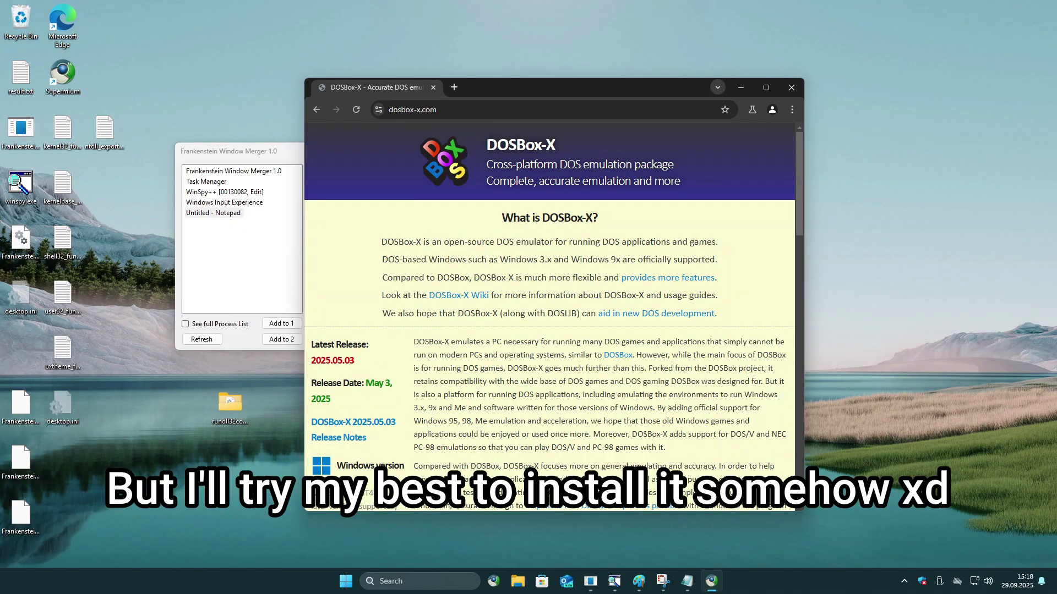
{"action": "scroll", "coordinate": [620, 412], "scroll_direction": "down", "scroll_amount": 7}
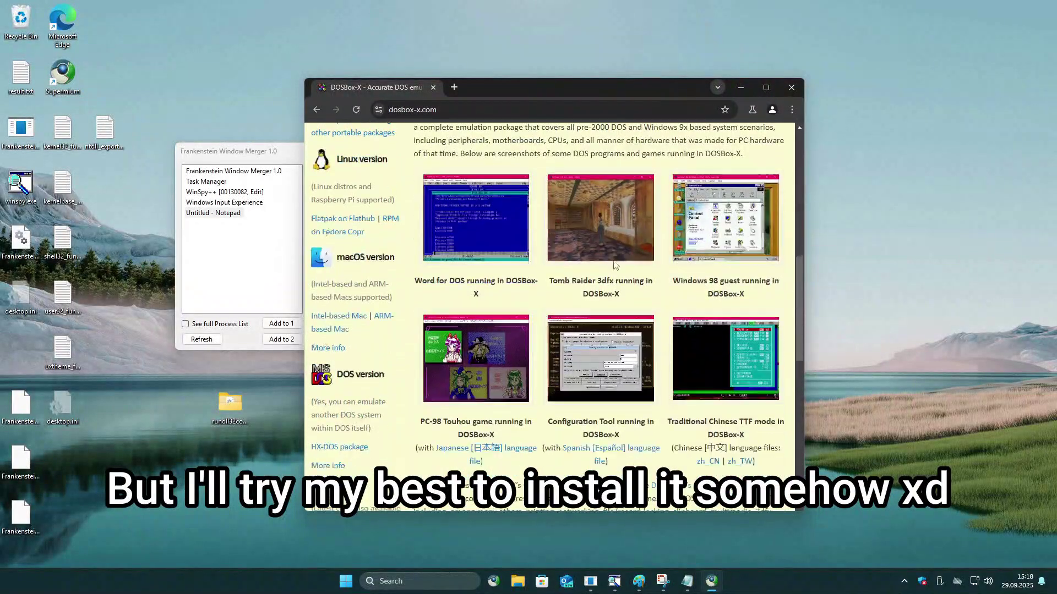
{"action": "scroll", "coordinate": [620, 412], "scroll_direction": "down", "scroll_amount": 11}
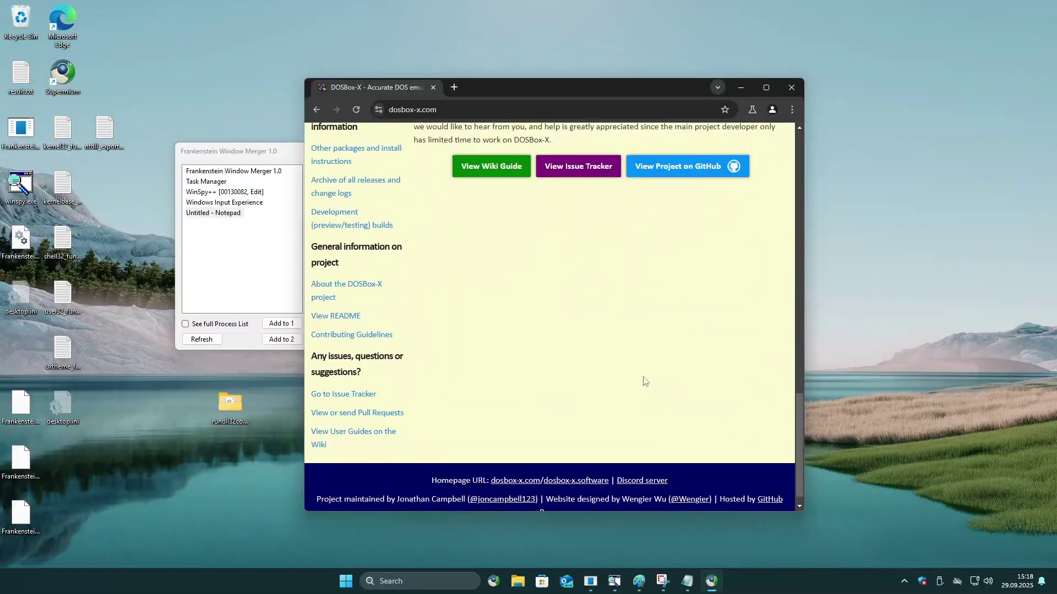
{"action": "scroll", "coordinate": [642, 382], "scroll_direction": "up", "scroll_amount": 4}
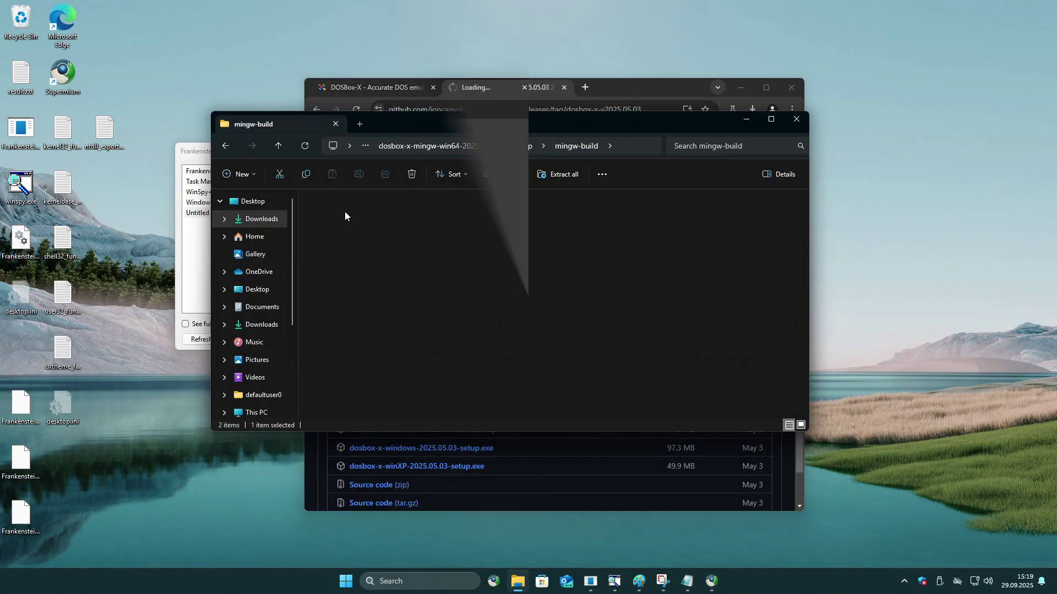
Open the mingw folder inside mingw-build in the downloaded DOSBox-X archive and look through its files
{"action": "double_click", "coordinate": [344, 211]}
{"action": "scroll", "coordinate": [396, 248], "scroll_direction": "down", "scroll_amount": 3}
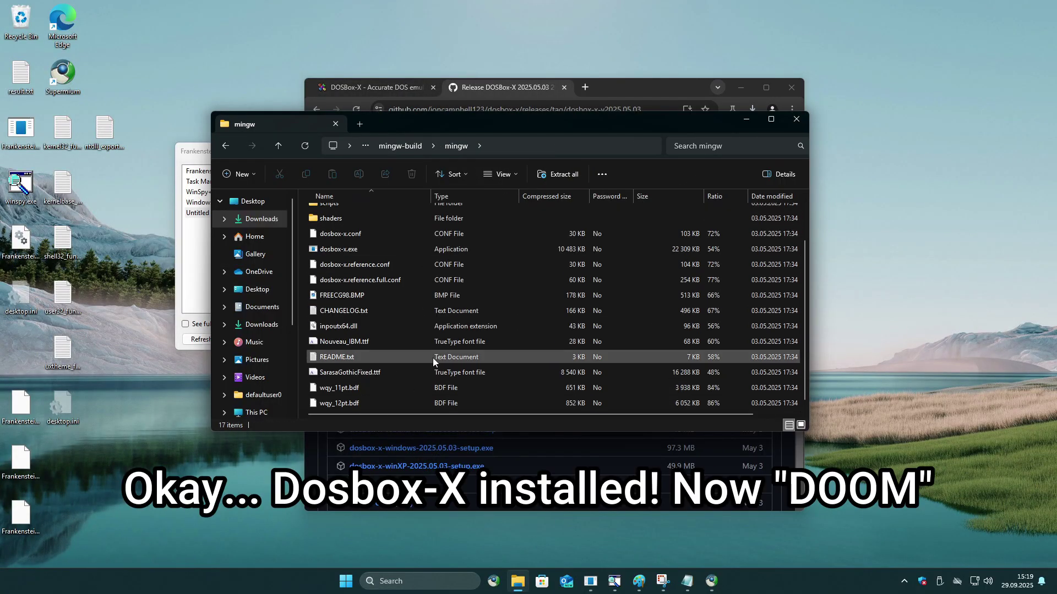
{"action": "scroll", "coordinate": [433, 357], "scroll_direction": "up", "scroll_amount": 2}
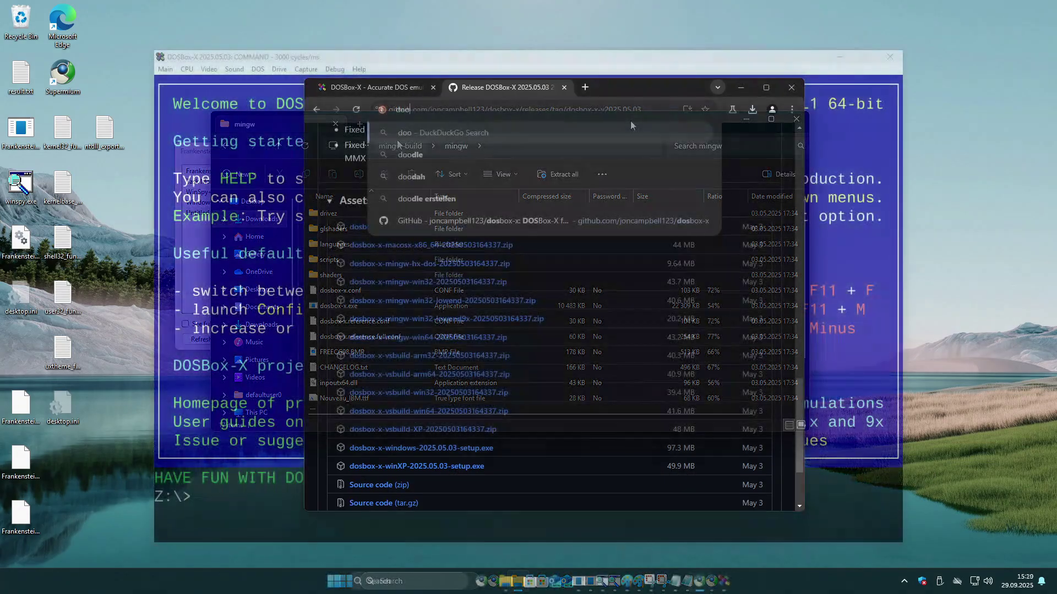
Search the web for "doom download" and open the Internet Archive result for The Ultimate DOOM
{"action": "type", "text": "doom download"}
{"action": "key", "text": "Return"}
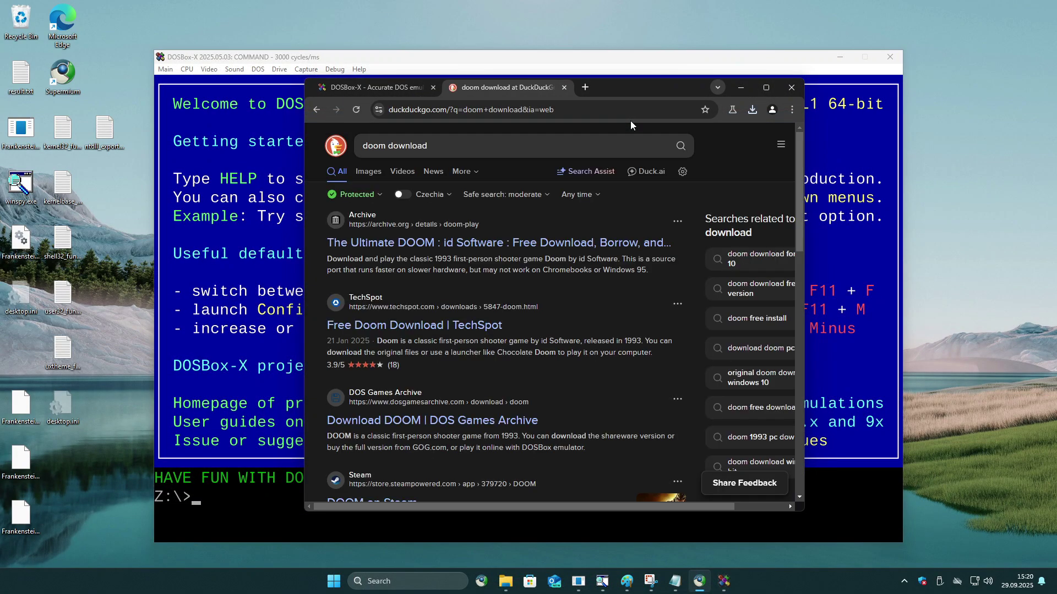
{"action": "left_click", "coordinate": [538, 244]}
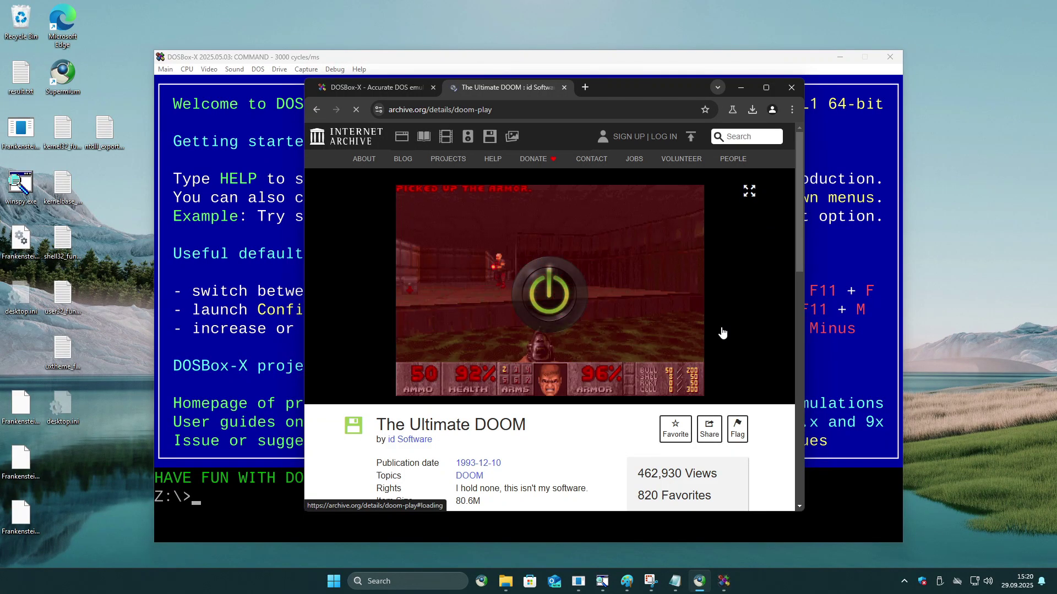
Download the ISO image of The Ultimate DOOM and launch dosbox-x.exe from the mingw folder
{"action": "scroll", "coordinate": [723, 333], "scroll_direction": "down", "scroll_amount": 5}
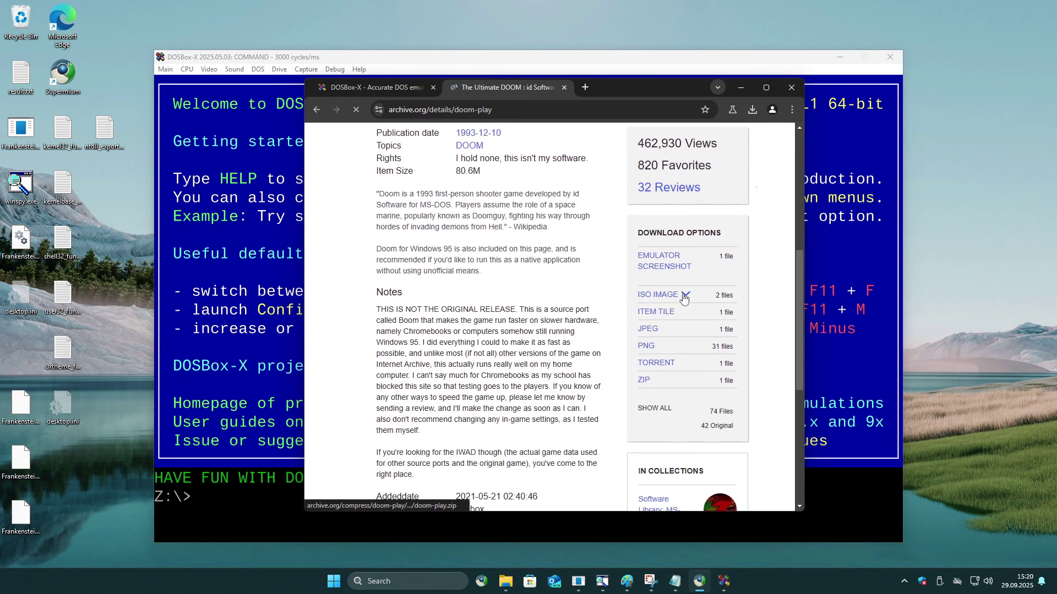
{"action": "left_click", "coordinate": [684, 298]}
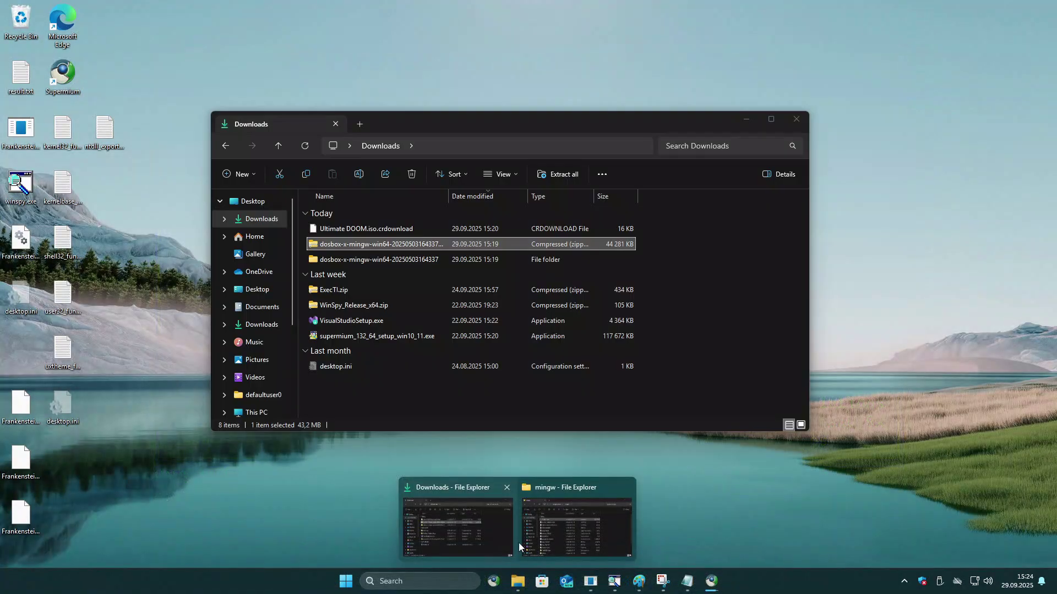
{"action": "left_click", "coordinate": [550, 537]}
{"action": "double_click", "coordinate": [359, 243]}
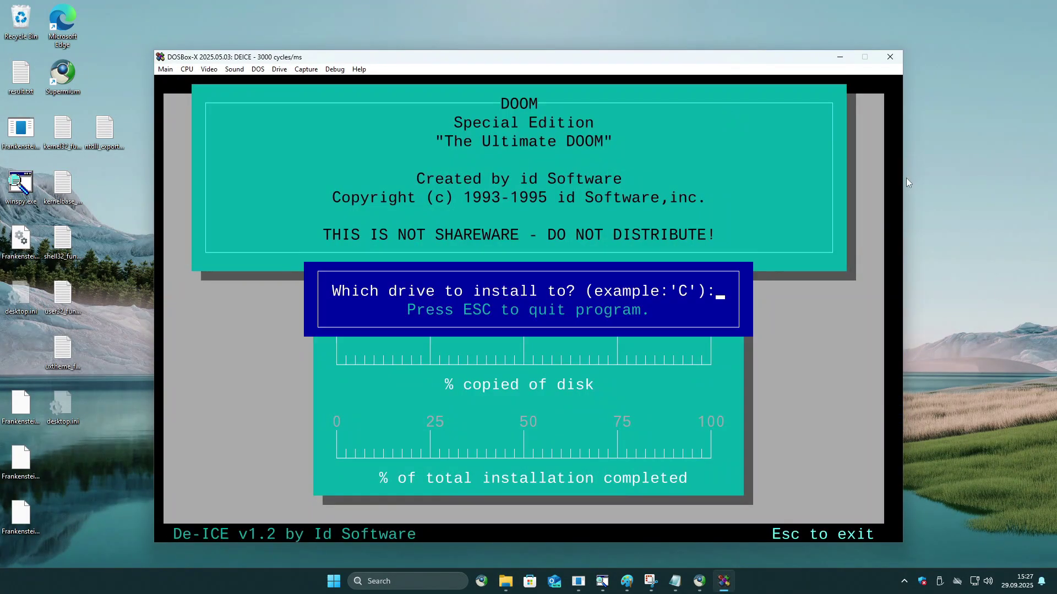
Create a new folder named DOOMDISK and mount it in DOSBox-X as local drive C:
{"action": "left_click", "coordinate": [262, 70]}
{"action": "mouse_move", "coordinate": [280, 70]}
{"action": "left_click", "coordinate": [386, 116]}
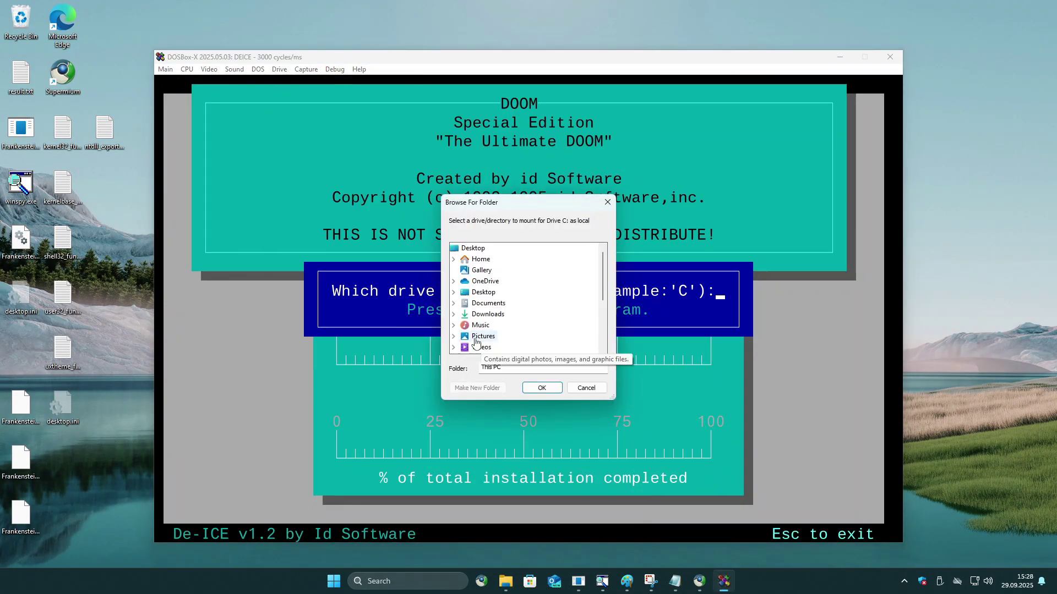
{"action": "scroll", "coordinate": [475, 343], "scroll_direction": "down", "scroll_amount": 2}
{"action": "left_click", "coordinate": [476, 311]}
{"action": "left_click", "coordinate": [477, 388]}
{"action": "type", "text": "DOOMDISK"}
{"action": "left_click", "coordinate": [541, 387]}
{"action": "left_click", "coordinate": [569, 329]}
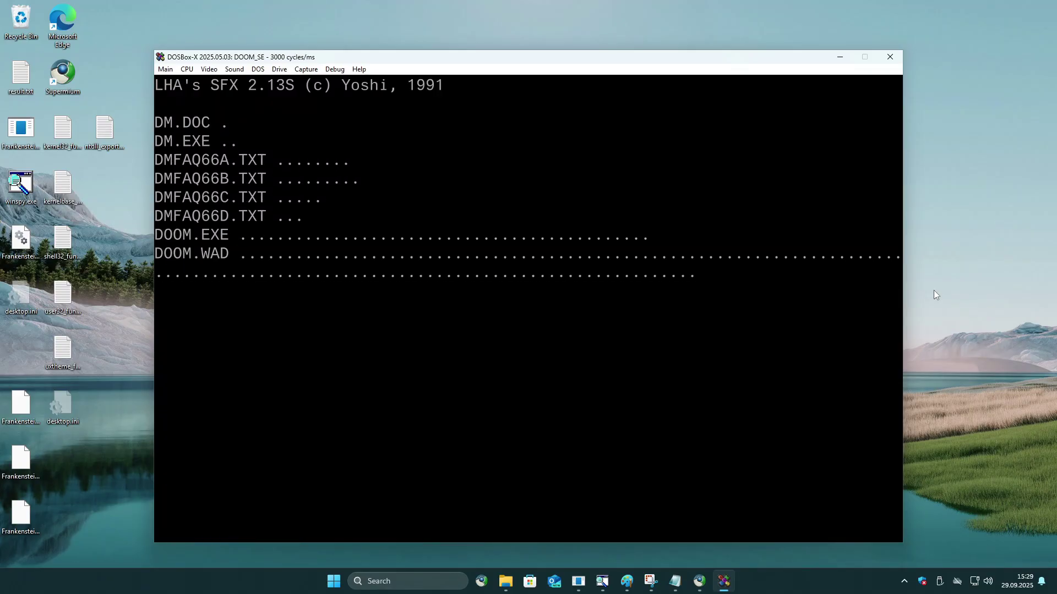
Look through the Local Disk (C:) contents in File Explorer while DOOM installs
{"action": "left_click", "coordinate": [504, 581]}
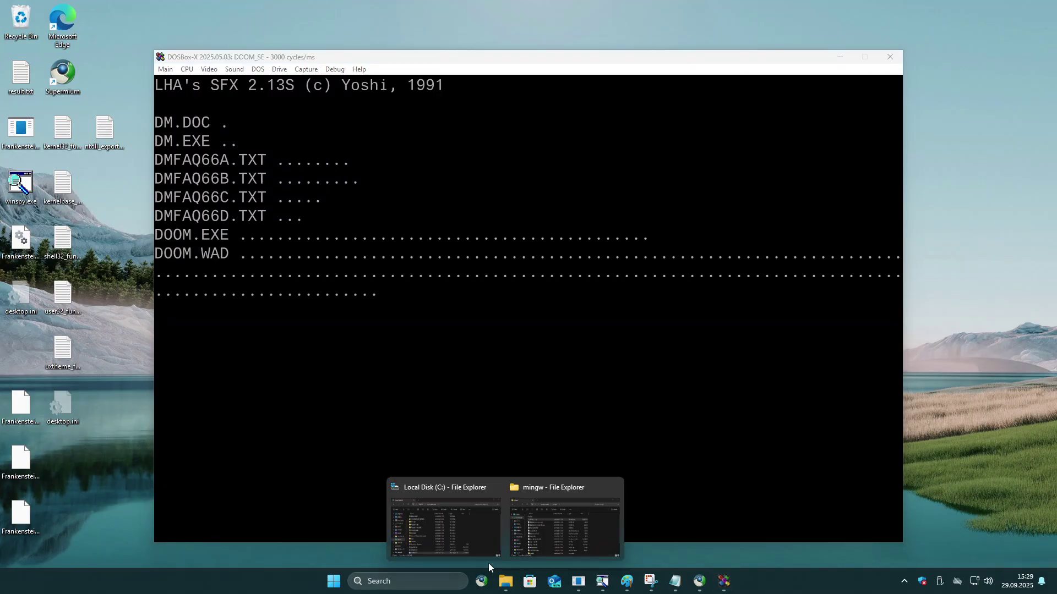
{"action": "left_click", "coordinate": [446, 523]}
{"action": "right_click", "coordinate": [783, 281]}
{"action": "right_click", "coordinate": [732, 320]}
{"action": "double_click", "coordinate": [418, 237]}
{"action": "left_click", "coordinate": [596, 60]}
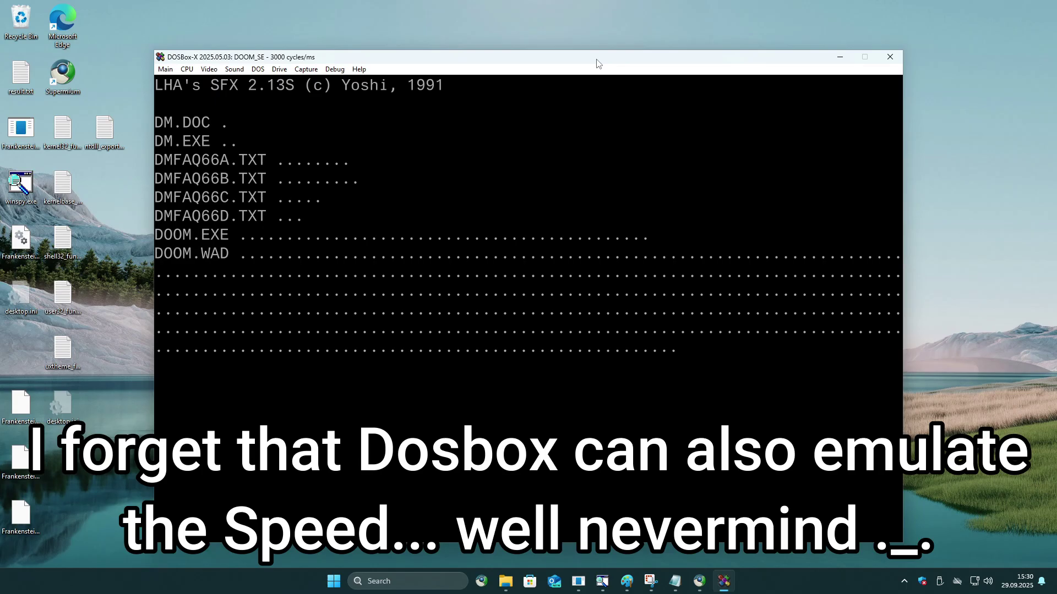
{"action": "left_click", "coordinate": [506, 581]}
{"action": "left_click", "coordinate": [446, 523]}
Set the emulated CPU speed in DOSBox-X to 486DX2 66MHz (~23880 cycles)
{"action": "left_click", "coordinate": [186, 70]}
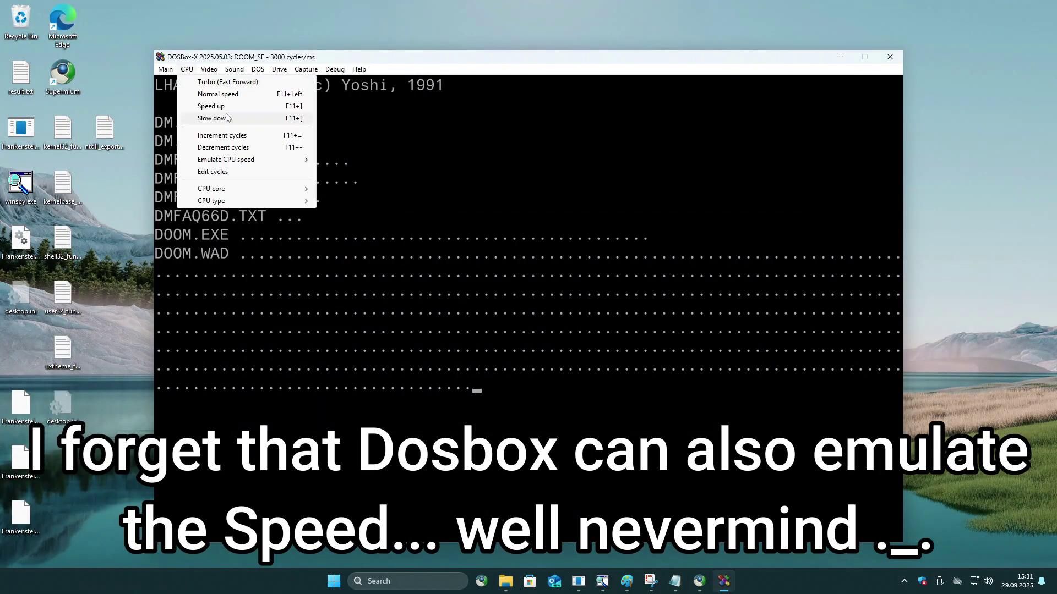
{"action": "mouse_move", "coordinate": [226, 160]}
{"action": "left_click", "coordinate": [378, 244]}
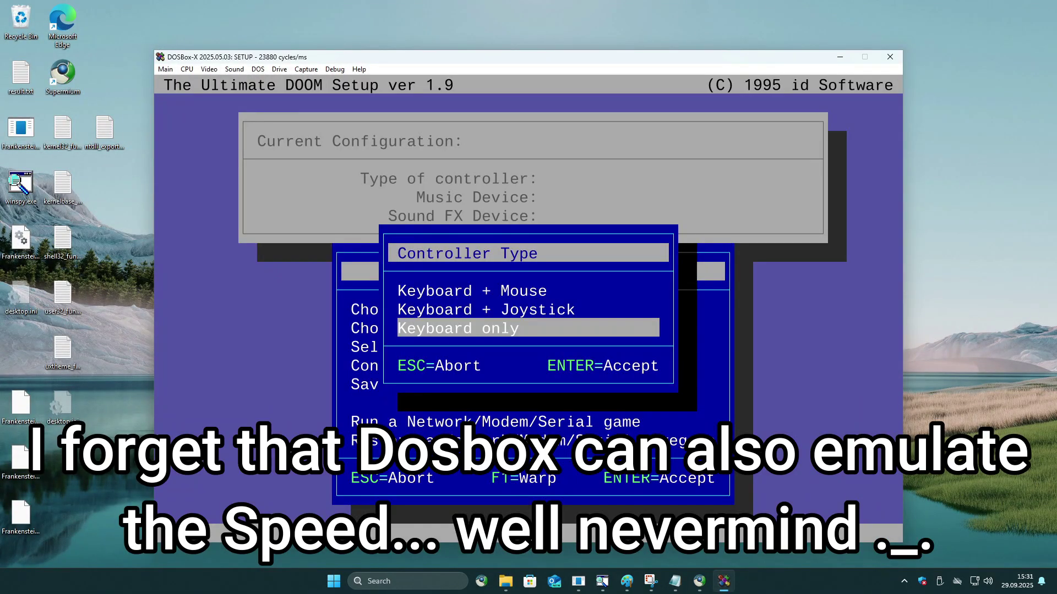
Set the emulated CPU speed to 8088 XT 4.77MHz (~240 cycles)
{"action": "left_click", "coordinate": [186, 68]}
{"action": "mouse_move", "coordinate": [247, 159]}
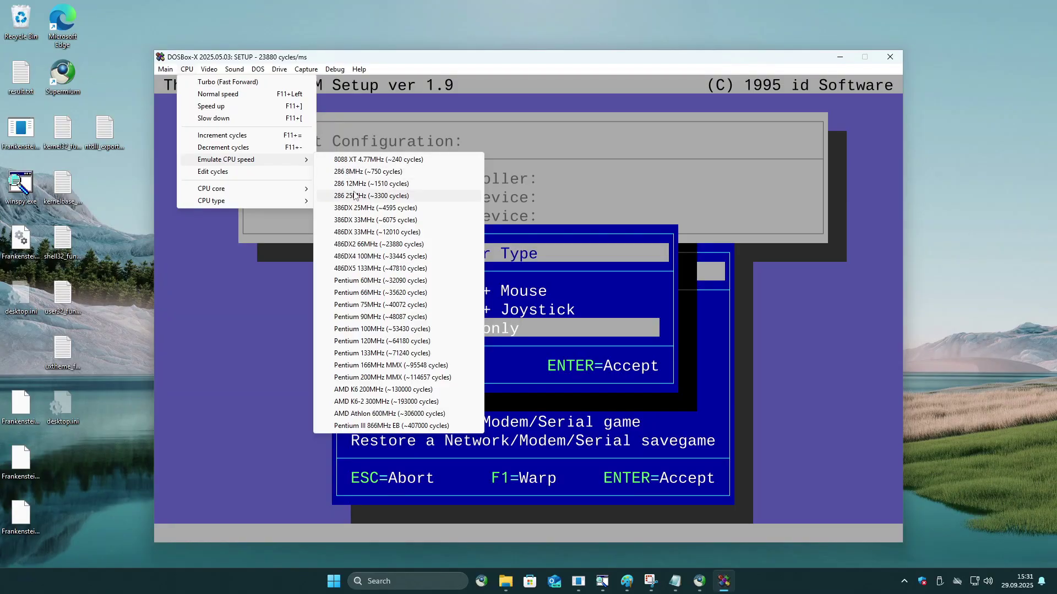
{"action": "left_click", "coordinate": [370, 164]}
Choose Keyboard + Mouse as the controller type in the DOOM setup
{"action": "key", "text": "Up"}
{"action": "key", "text": "Up"}
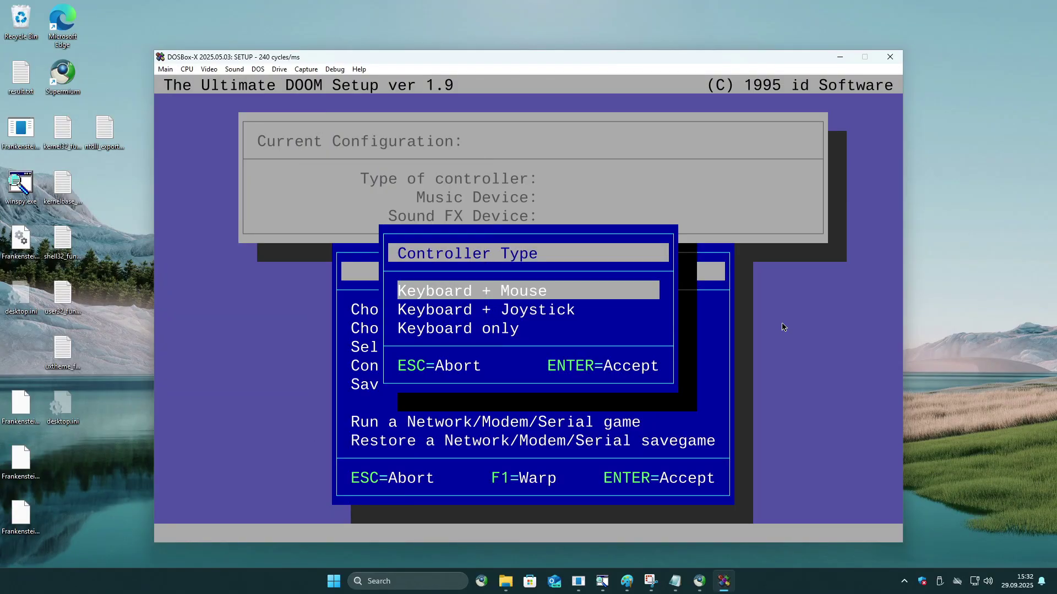
{"action": "key", "text": "Return"}
Configure Sound Blaster for music and sound effects with port address 220 and DMA channel 1, save the parameters and launch DOOM
{"action": "key", "text": "Return"}
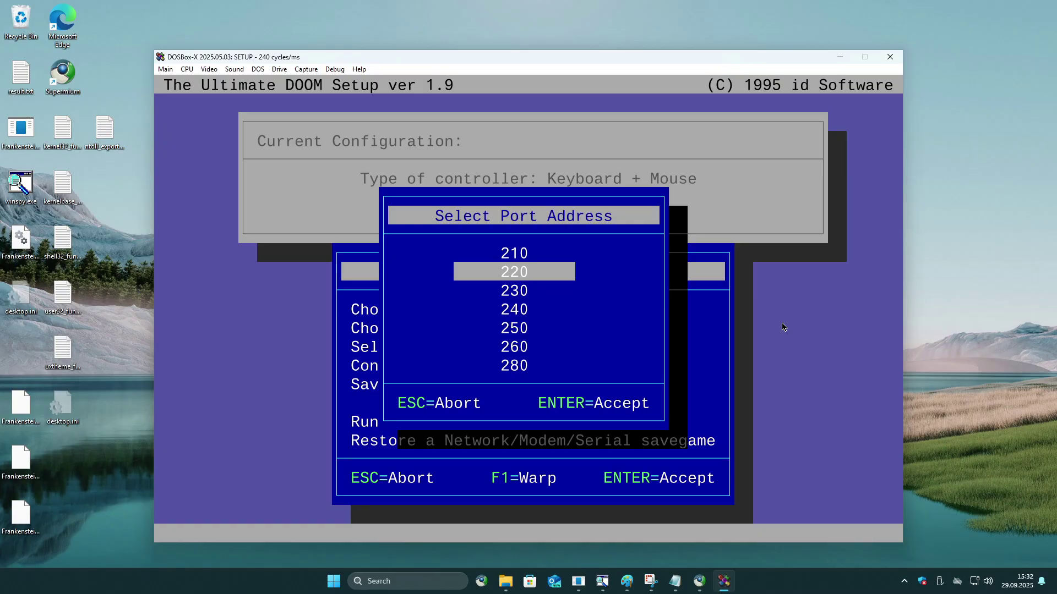
{"action": "key", "text": "Return"}
{"action": "key", "text": "Return"}
{"action": "key", "text": "Return"}
{"action": "key", "text": "Return"}
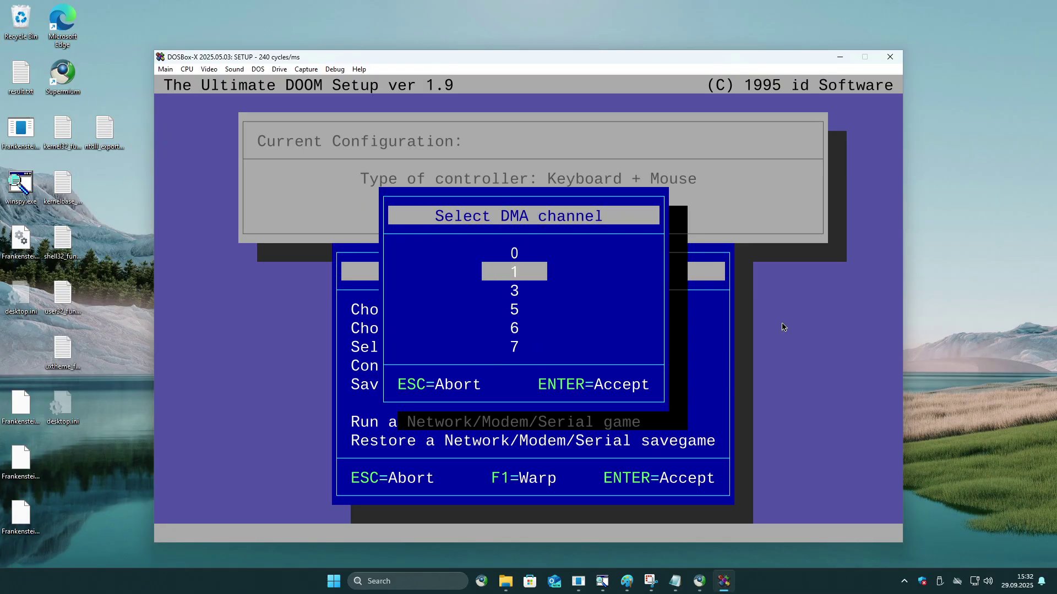
{"action": "key", "text": "Return"}
{"action": "key", "text": "End"}
{"action": "key", "text": "Return"}
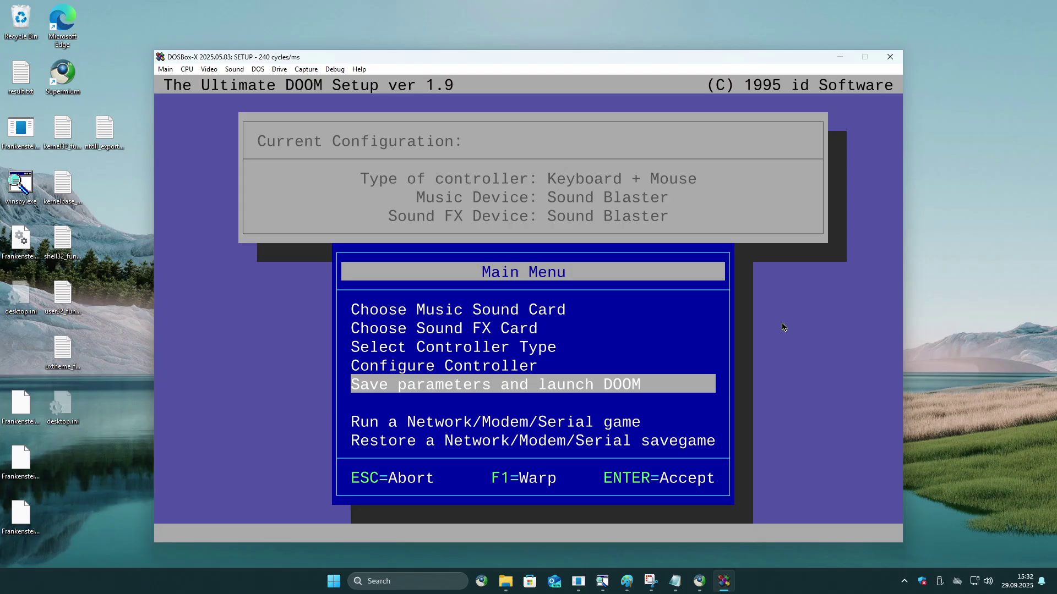
{"action": "key", "text": "Return"}
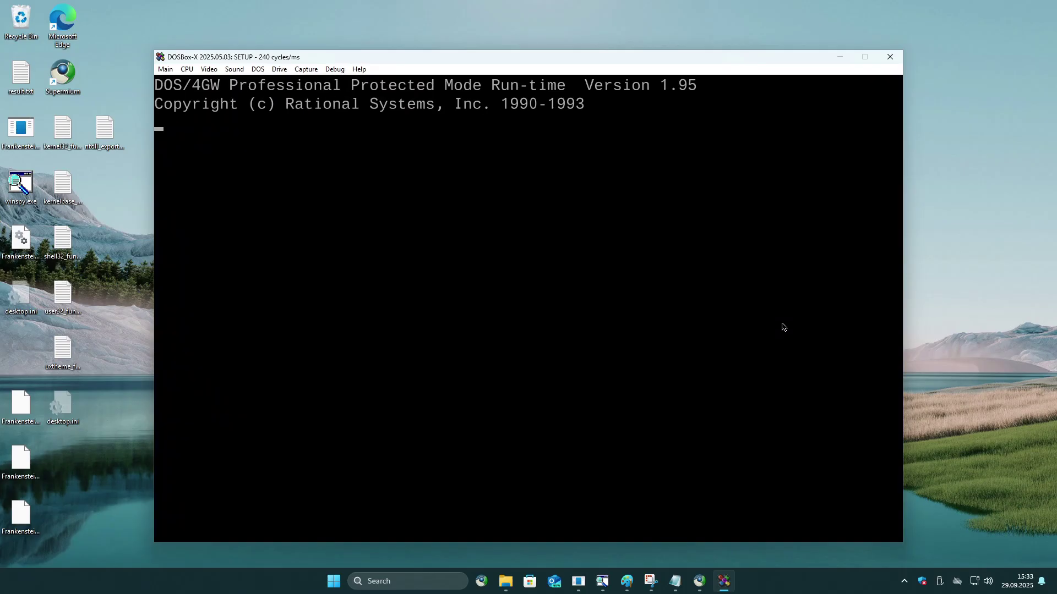
Set the emulated CPU speed to 286 12MHz (~1510 cycles) while DOOM loads
{"action": "left_click", "coordinate": [188, 69]}
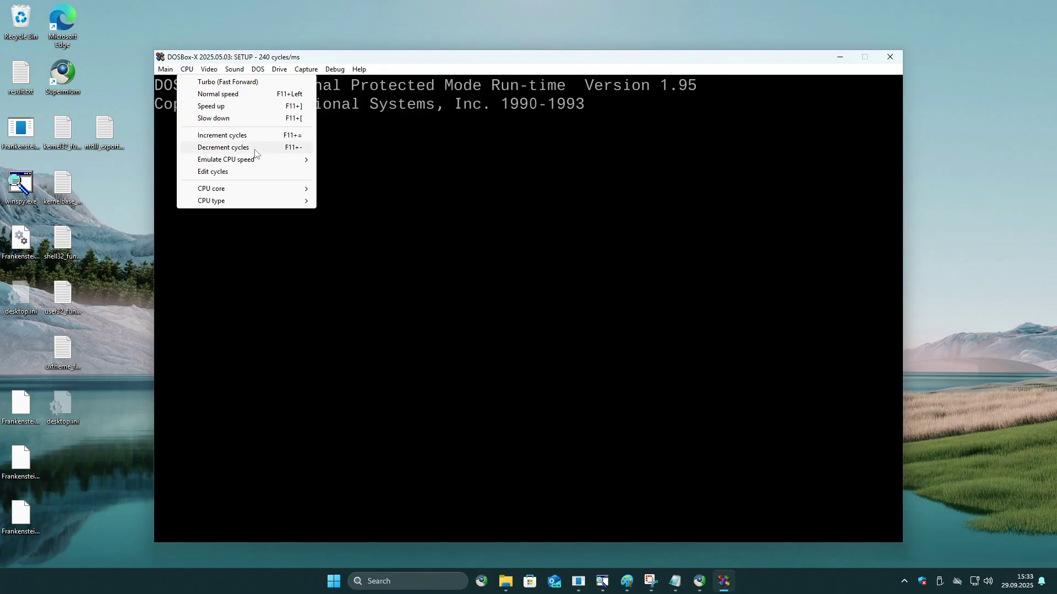
{"action": "mouse_move", "coordinate": [266, 164]}
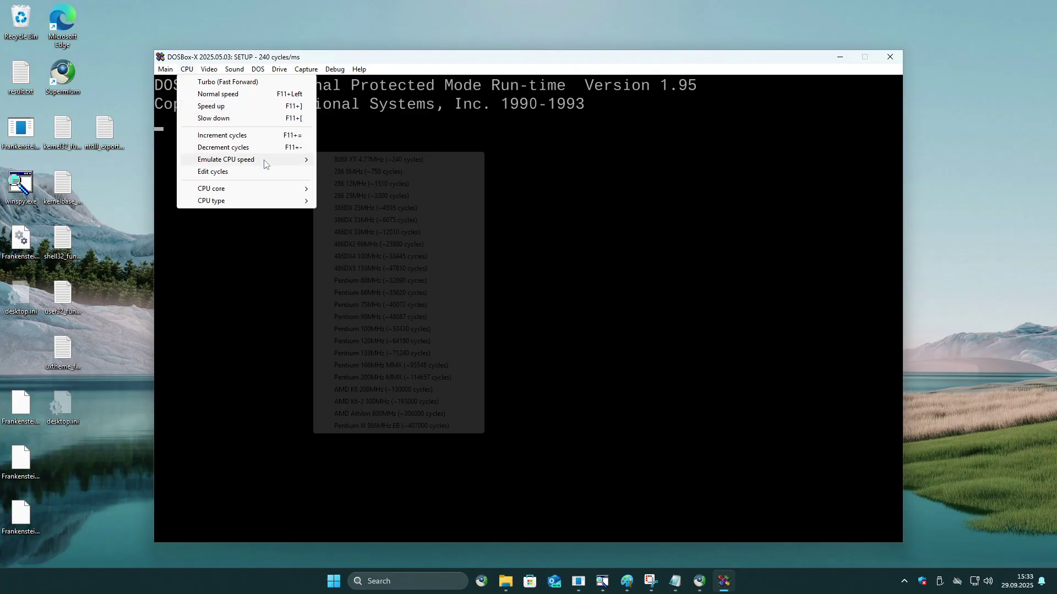
{"action": "left_click", "coordinate": [388, 186]}
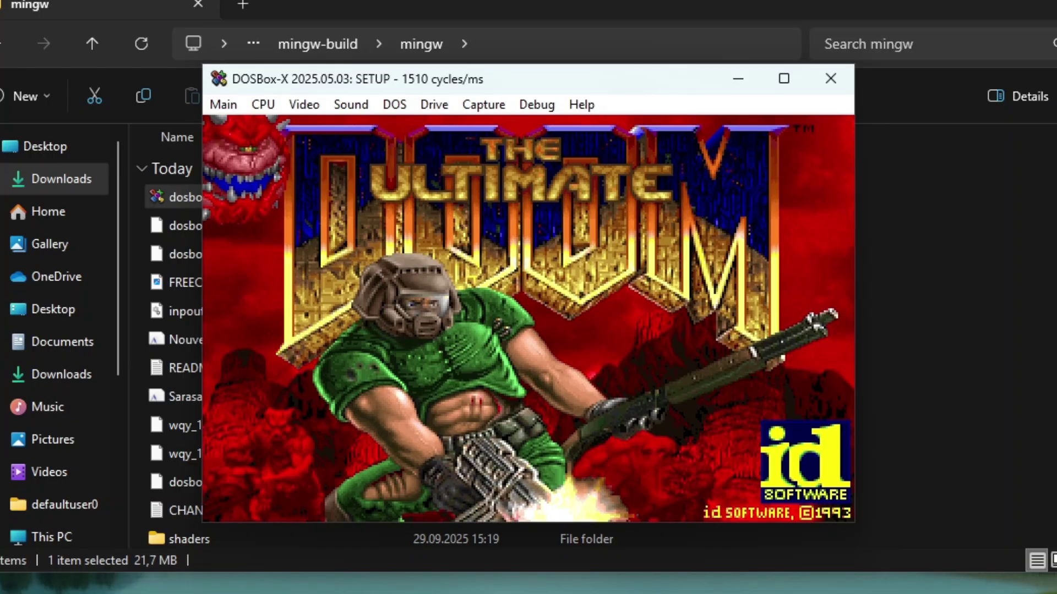
Raise the emulated CPU speed to 486DX5 133MHz (~47810 cycles)
{"action": "left_click", "coordinate": [263, 105]}
{"action": "mouse_move", "coordinate": [396, 280]}
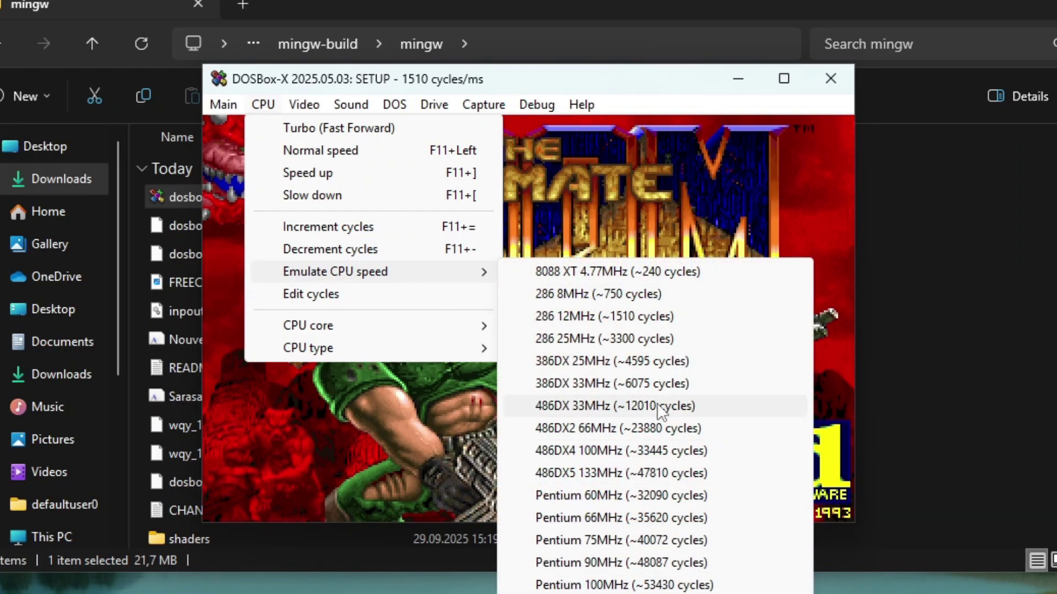
{"action": "left_click", "coordinate": [606, 473]}
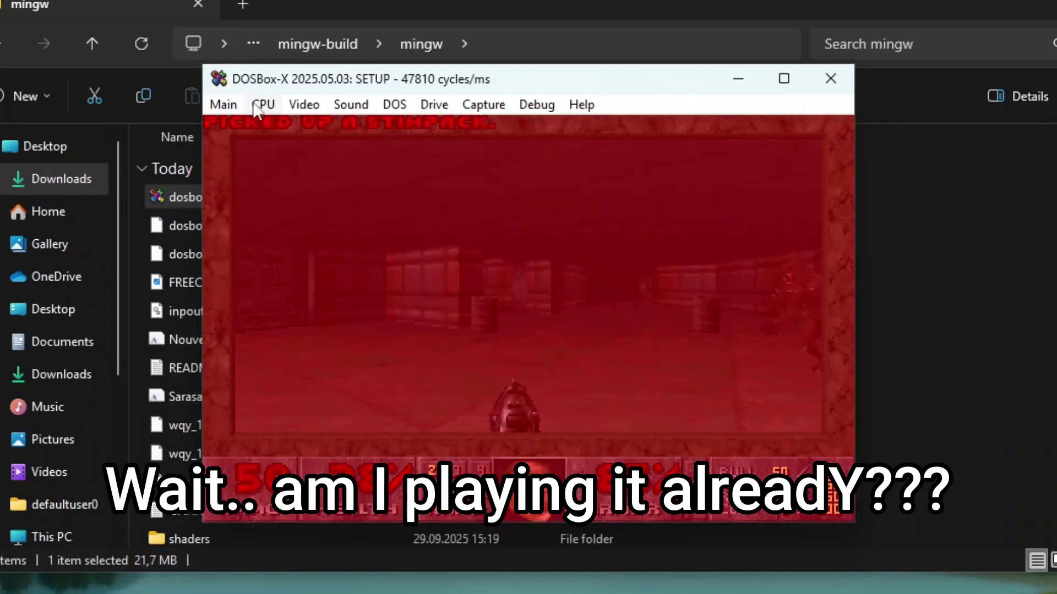
Lower the emulated CPU speed to 286 25MHz (~3300 cycles), and raise it to 486DX 33MHz (~12010 cycles)
{"action": "left_click", "coordinate": [226, 106]}
{"action": "mouse_move", "coordinate": [263, 105]}
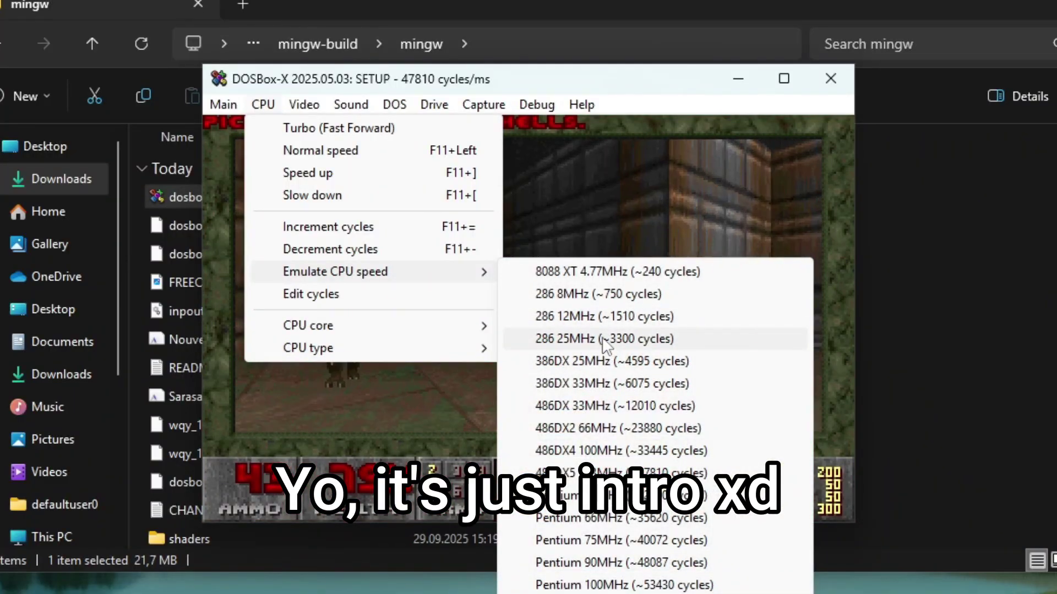
{"action": "left_click", "coordinate": [602, 339]}
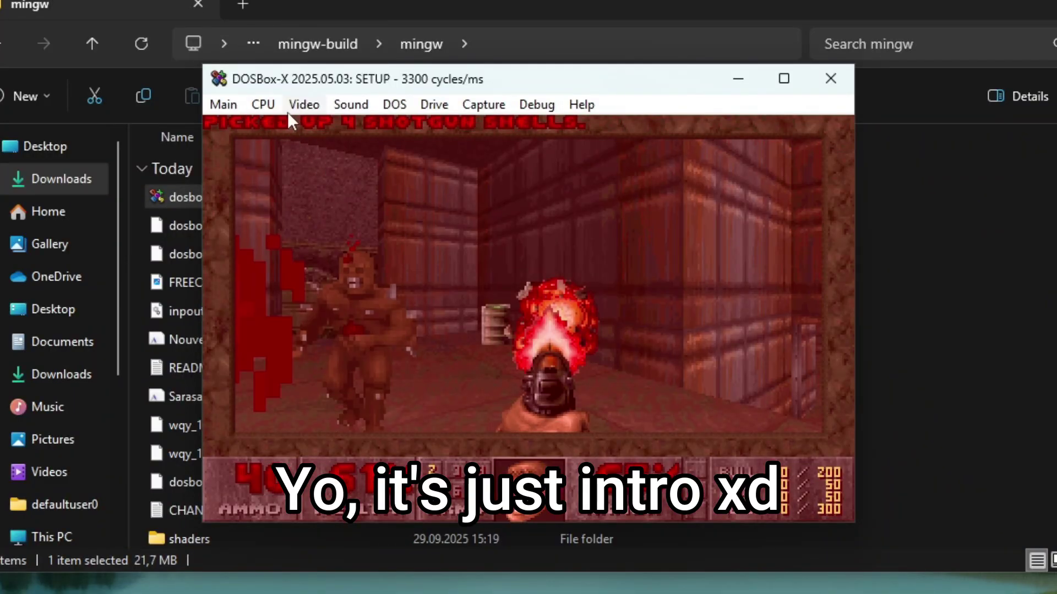
{"action": "left_click", "coordinate": [266, 104]}
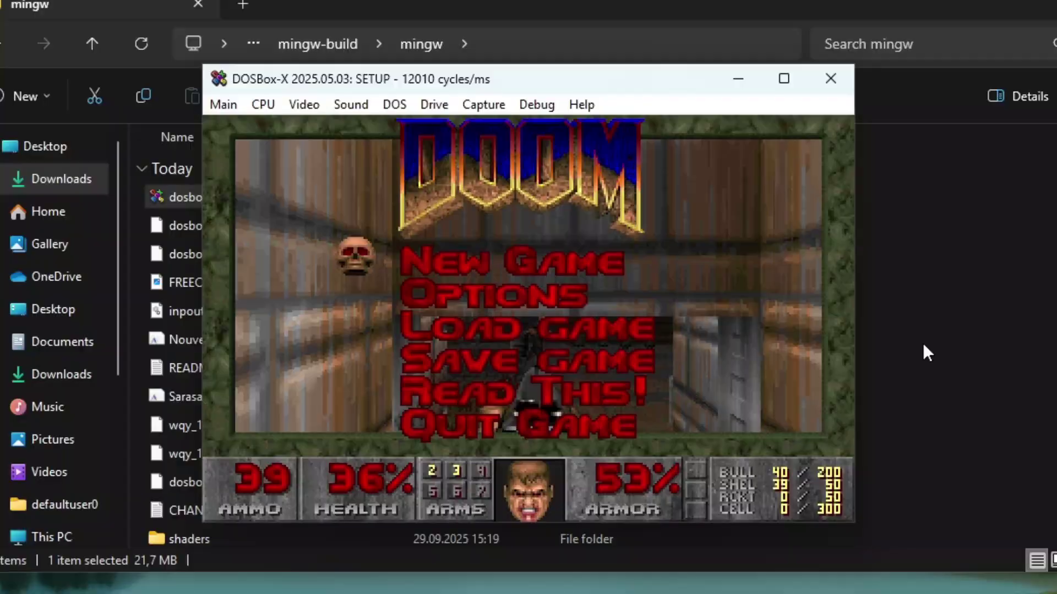
Start a new DOOM game with the skill level "I'm too young to die"
{"action": "key", "text": "Return"}
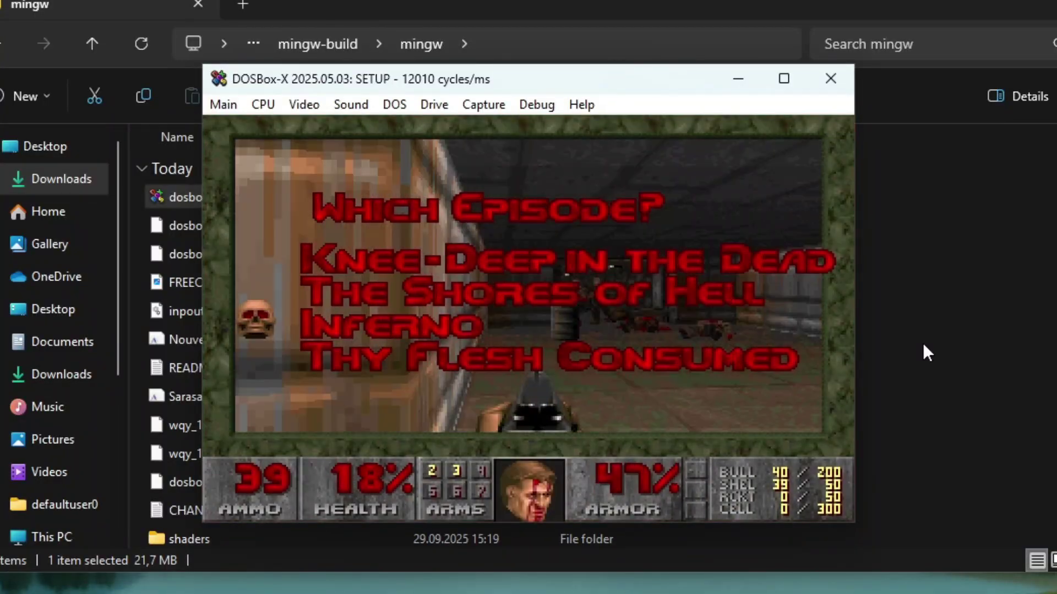
{"action": "key", "text": "Return"}
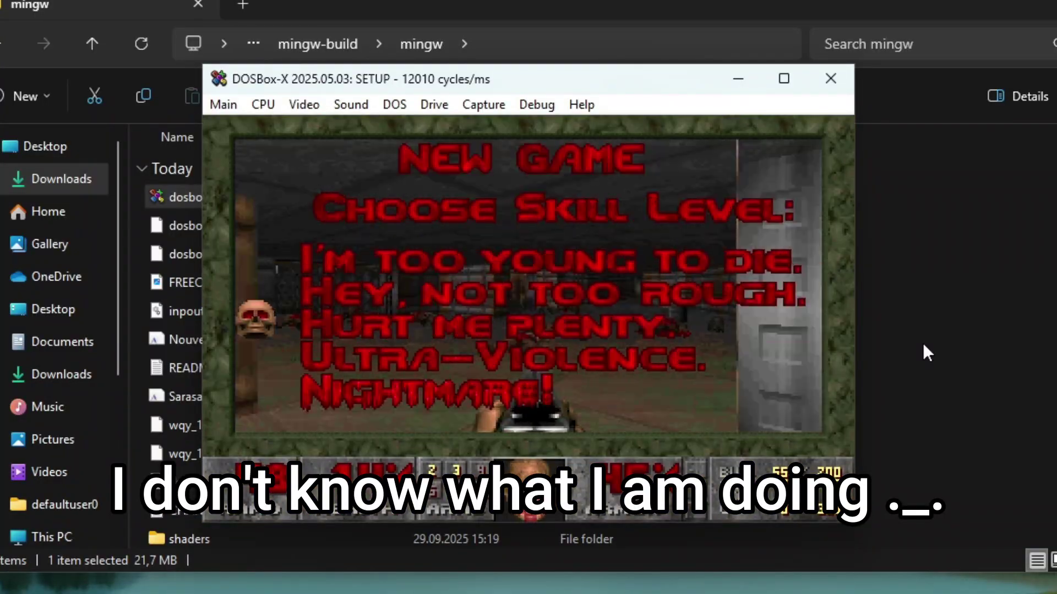
{"action": "key", "text": "Up"}
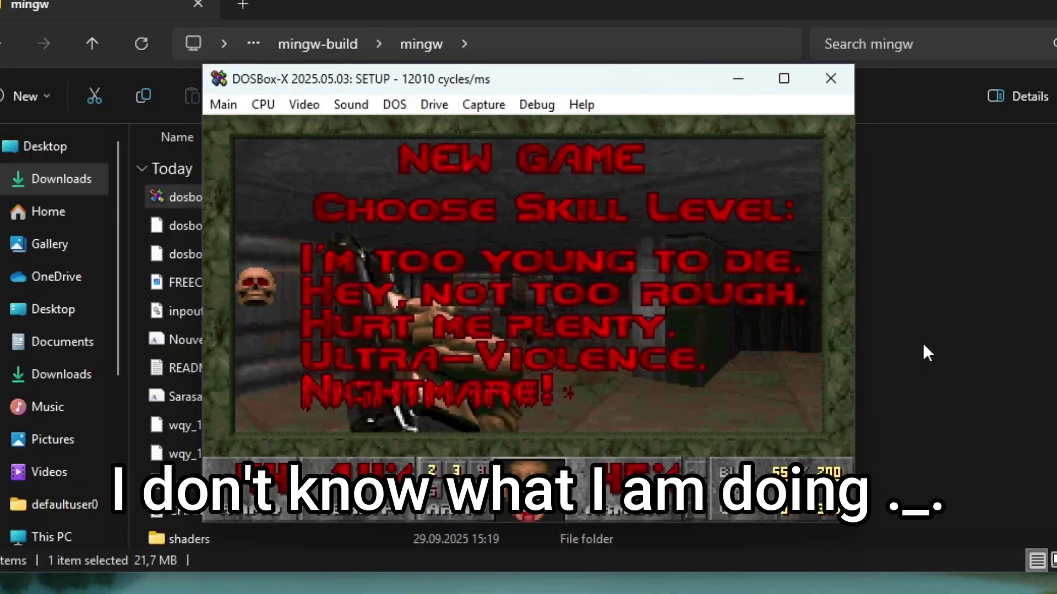
{"action": "key", "text": "Up"}
{"action": "key", "text": "Return"}
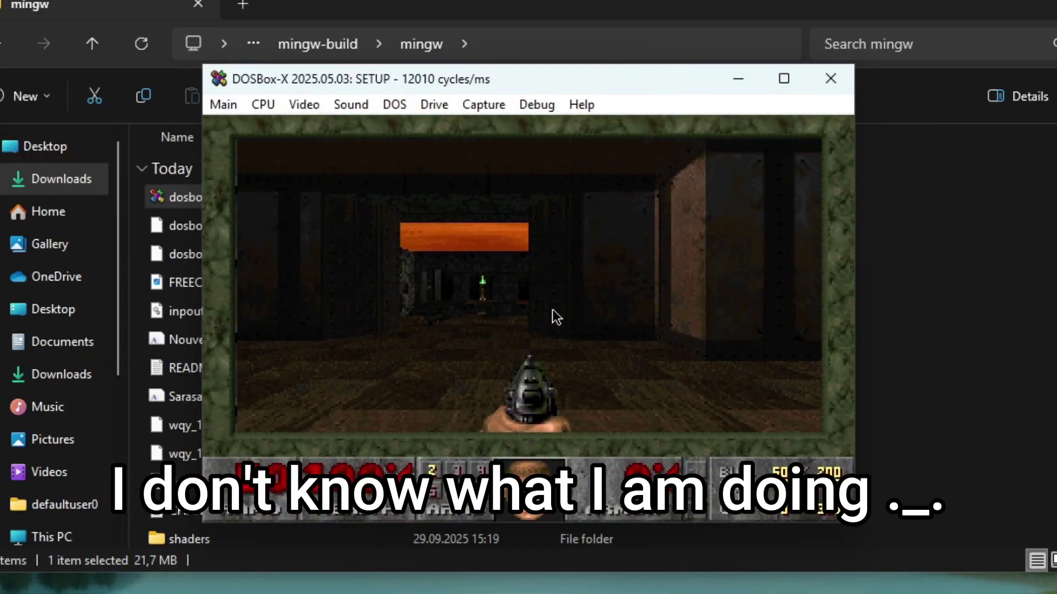
Fire the pistol at the enemies in the opening corridor of the DOOM level
{"action": "left_click", "coordinate": [622, 365]}
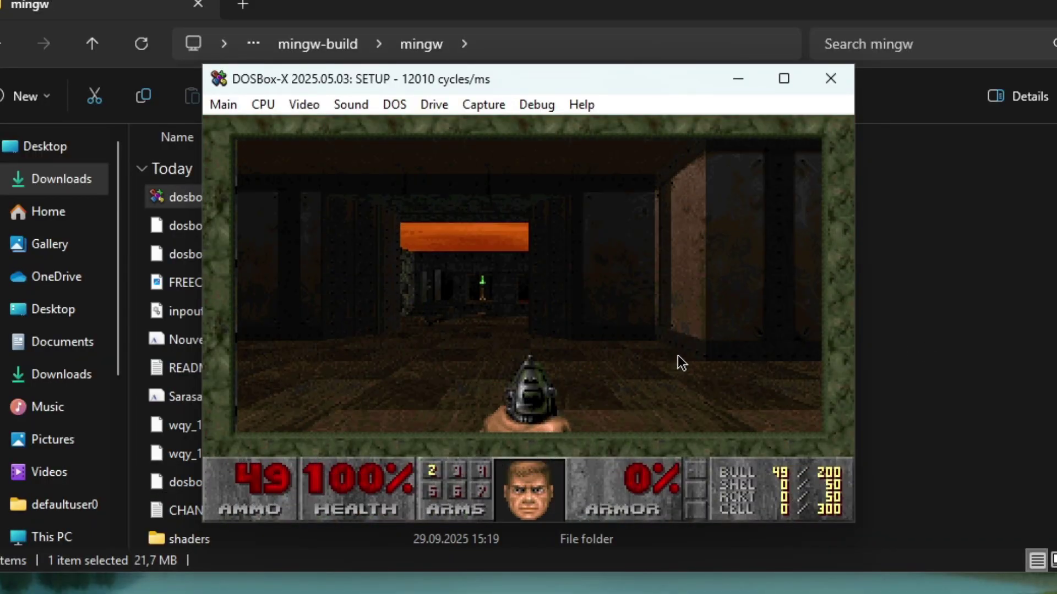
{"action": "left_click", "coordinate": [492, 327]}
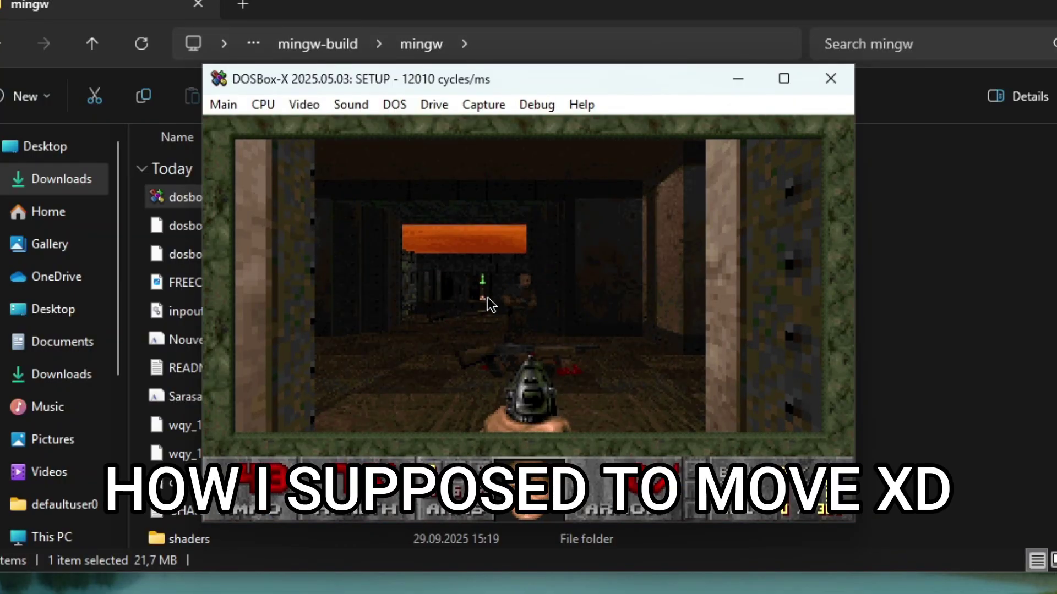
{"action": "left_click", "coordinate": [488, 299]}
{"action": "left_click", "coordinate": [605, 313]}
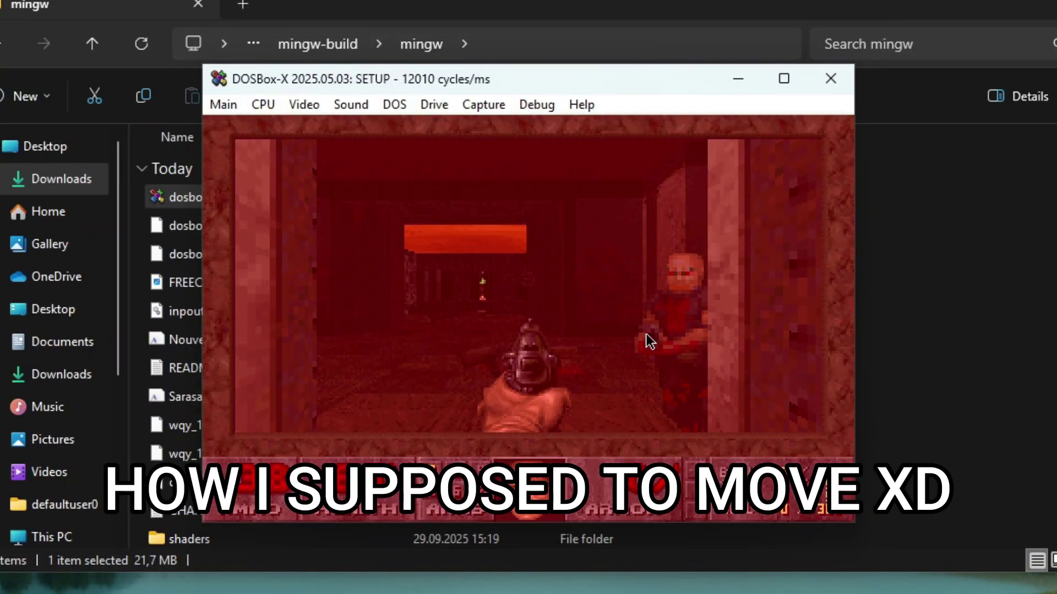
{"action": "left_click", "coordinate": [708, 332]}
Turn the DOOM player around and walk forward through the corridor
{"action": "key", "text": "Right"}
{"action": "key", "text": "Left"}
{"action": "key", "text": "Right"}
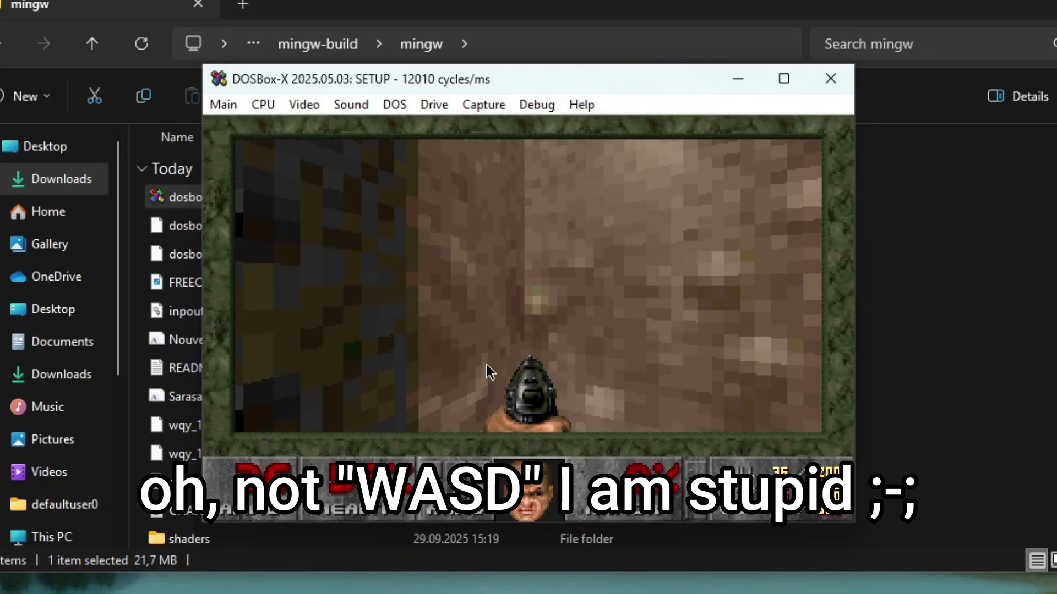
{"action": "key", "text": "Left"}
{"action": "key", "text": "Left"}
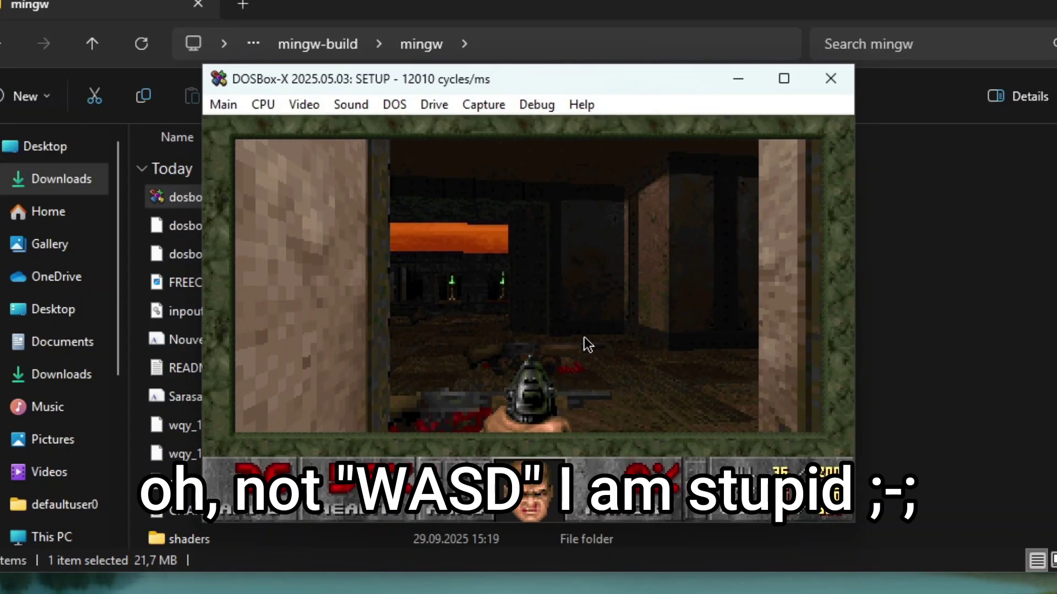
{"action": "key", "text": "Right"}
{"action": "key", "text": "Left"}
{"action": "key", "text": "Right"}
{"action": "key", "text": "Up"}
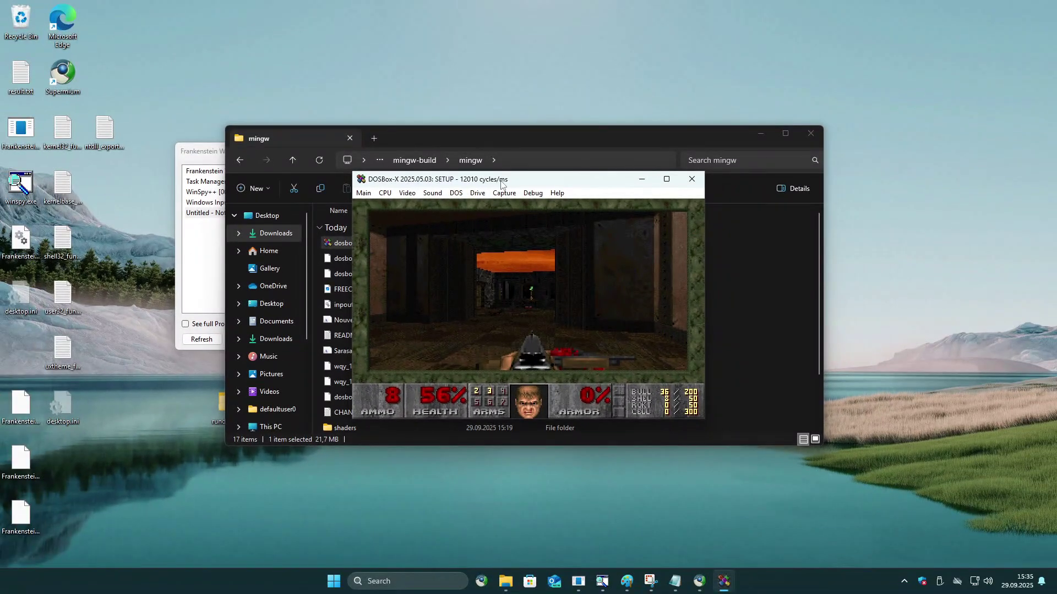
Move the DOSBox-X window aside, minimize the mingw folder window and bring Frankenstein Window Merger to the front
{"action": "left_click_drag", "start_coordinate": [478, 82], "coordinate": [612, 160]}
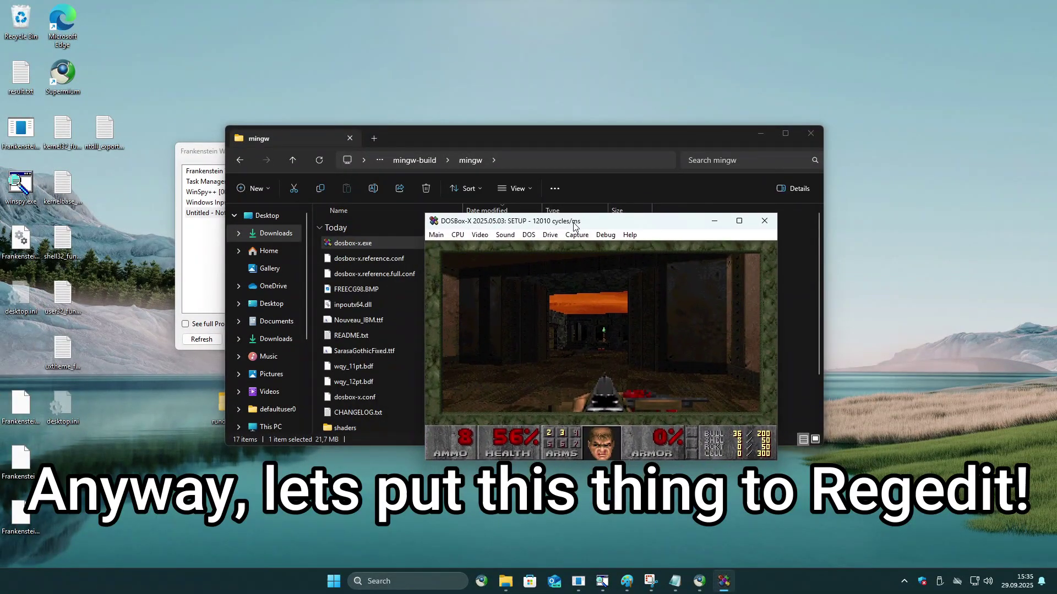
{"action": "left_click", "coordinate": [760, 135]}
{"action": "left_click", "coordinate": [417, 210]}
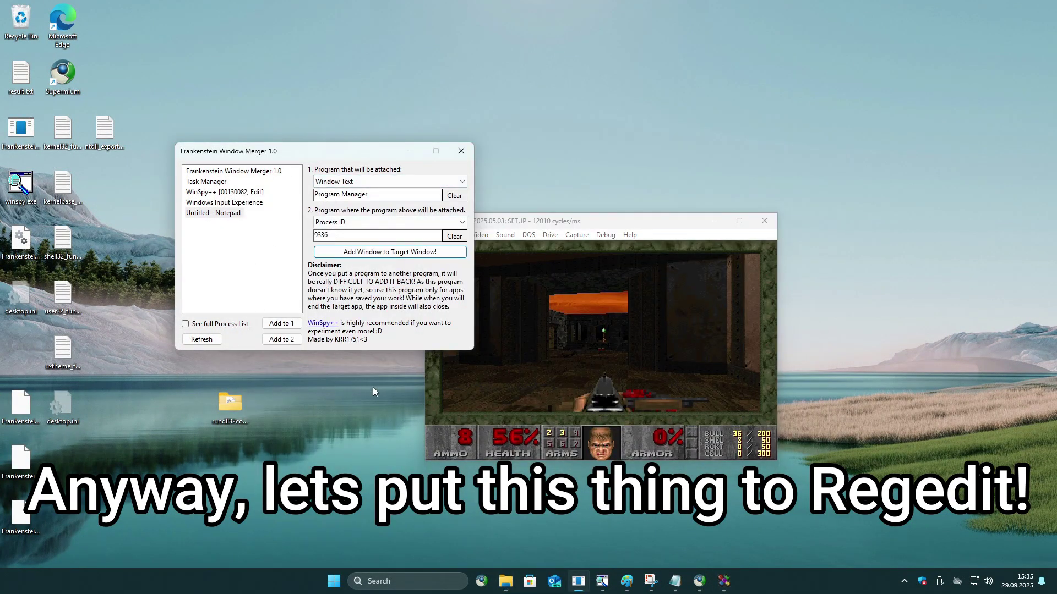
Refresh the window list and set DOSBox-X as the program that will be attached, identified by Process ID
{"action": "left_click", "coordinate": [199, 340]}
{"action": "left_click", "coordinate": [221, 277]}
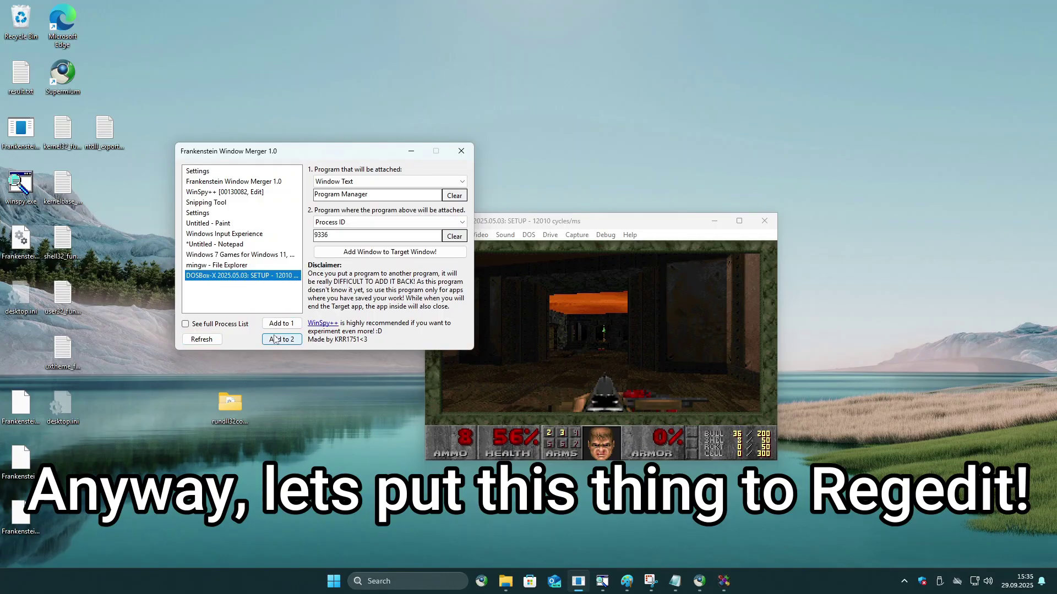
{"action": "left_click", "coordinate": [281, 323]}
{"action": "left_click", "coordinate": [341, 181]}
{"action": "left_click", "coordinate": [343, 194]}
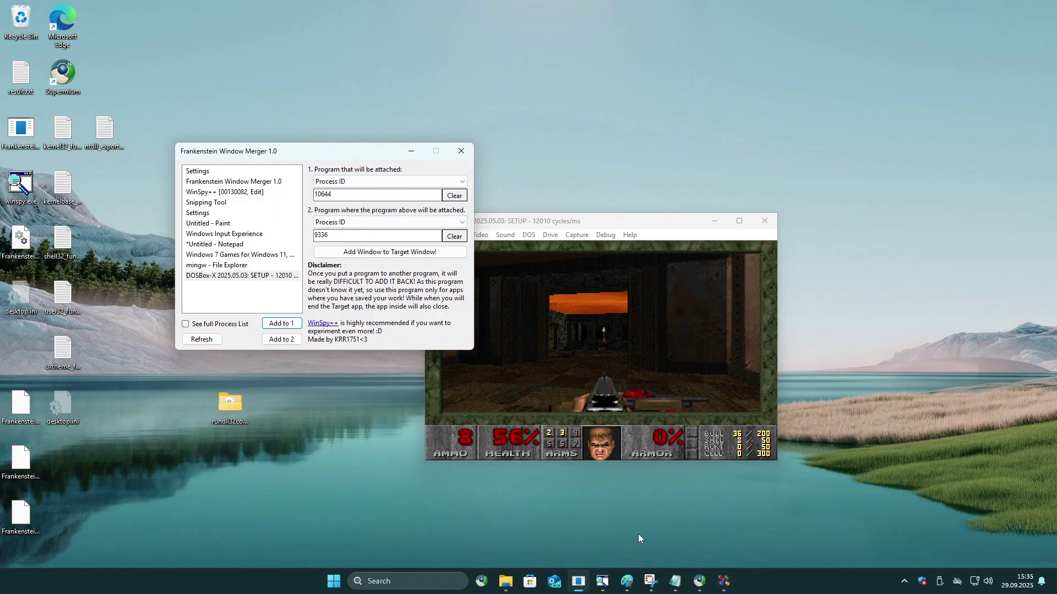
Launch regedit, move the Registry Editor window into free space and return to Frankenstein Window Merger with a refreshed window list
{"action": "key", "text": "super+r"}
{"action": "type", "text": "regedit"}
{"action": "key", "text": "Return"}
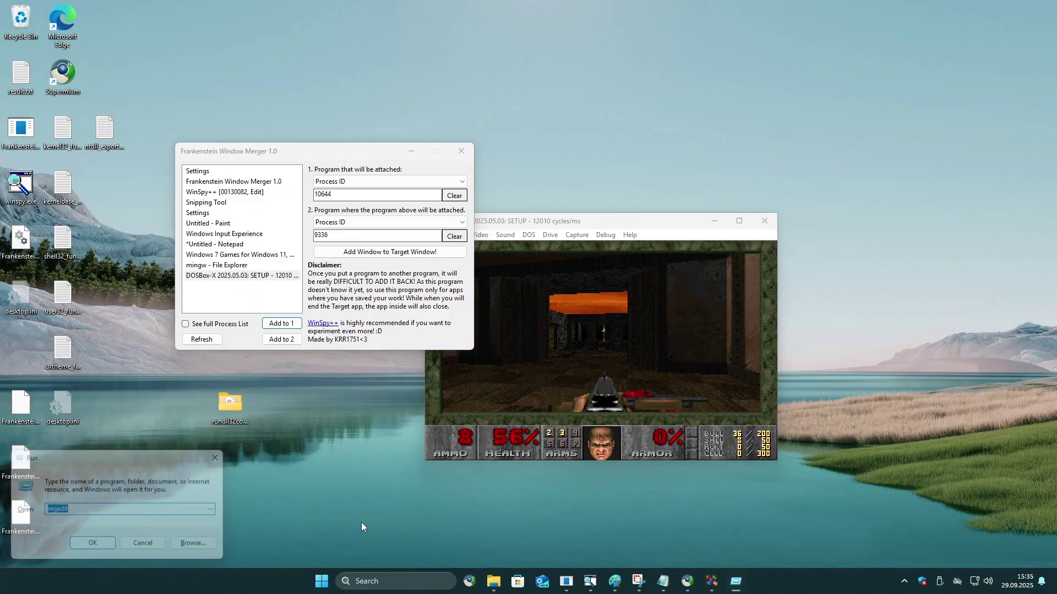
{"action": "left_click", "coordinate": [552, 377]}
{"action": "left_click_drag", "start_coordinate": [397, 175], "coordinate": [495, 226]}
{"action": "left_click_drag", "start_coordinate": [578, 235], "coordinate": [202, 271]}
{"action": "left_click", "coordinate": [245, 312]}
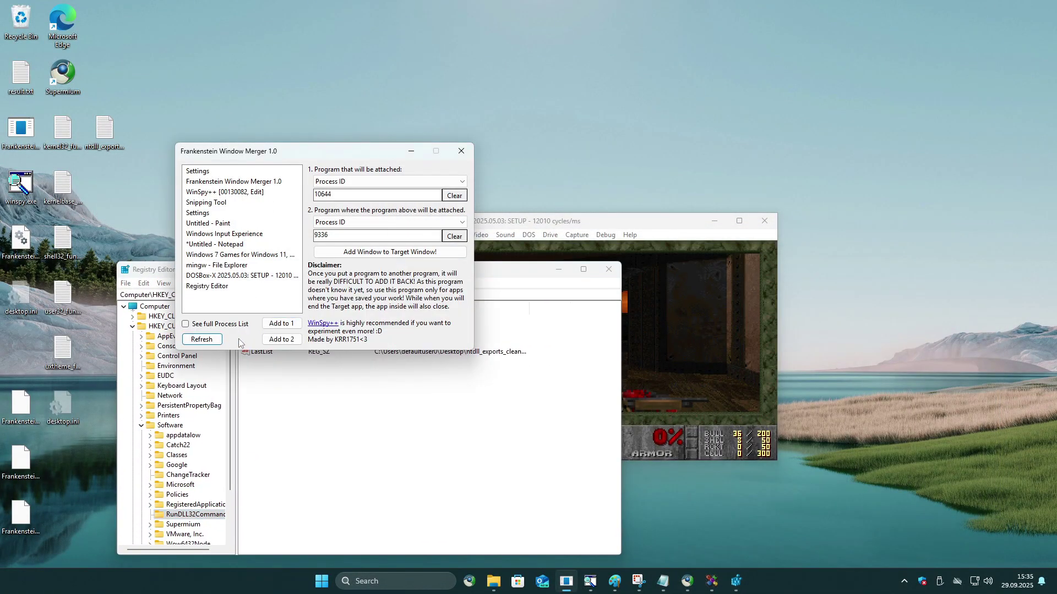
Set Registry Editor as the target program, attach the DOSBox-X window to it and minimize Frankenstein Window Merger
{"action": "left_click", "coordinate": [220, 286]}
{"action": "left_click", "coordinate": [282, 339]}
{"action": "left_click", "coordinate": [390, 252]}
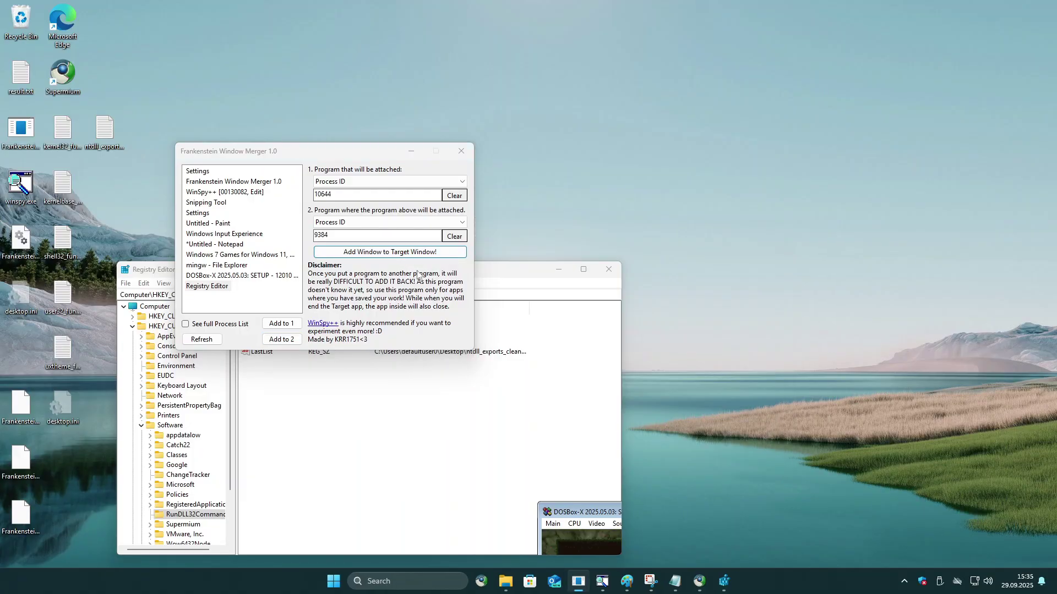
{"action": "left_click", "coordinate": [412, 151]}
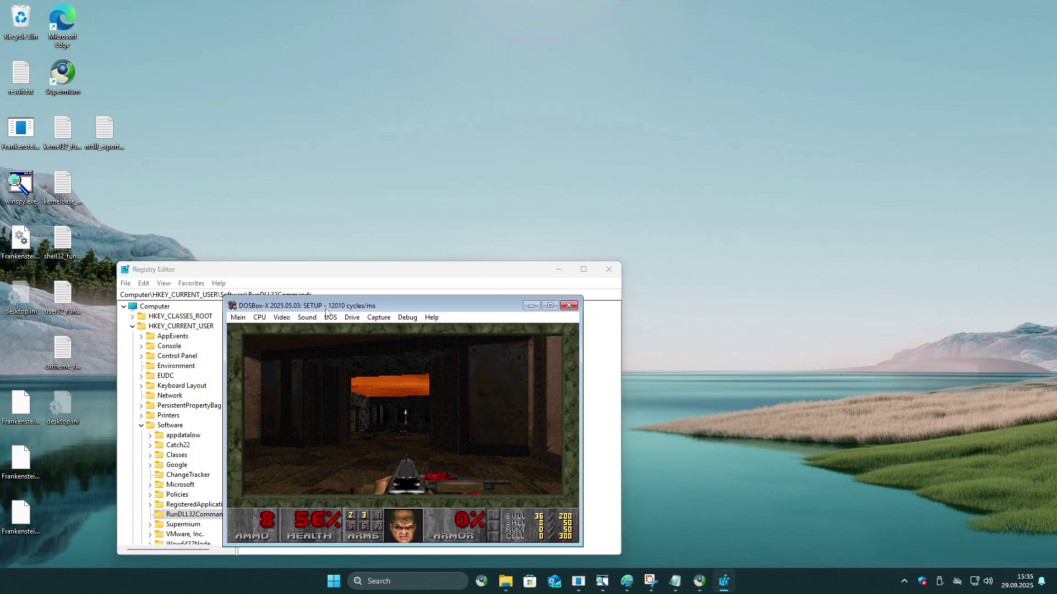
Move Registry Editor to the middle of the desktop and play the embedded DOOM, firing once and walking into the courtyard
{"action": "left_click_drag", "start_coordinate": [409, 271], "coordinate": [550, 167]}
{"action": "left_click", "coordinate": [574, 202]}
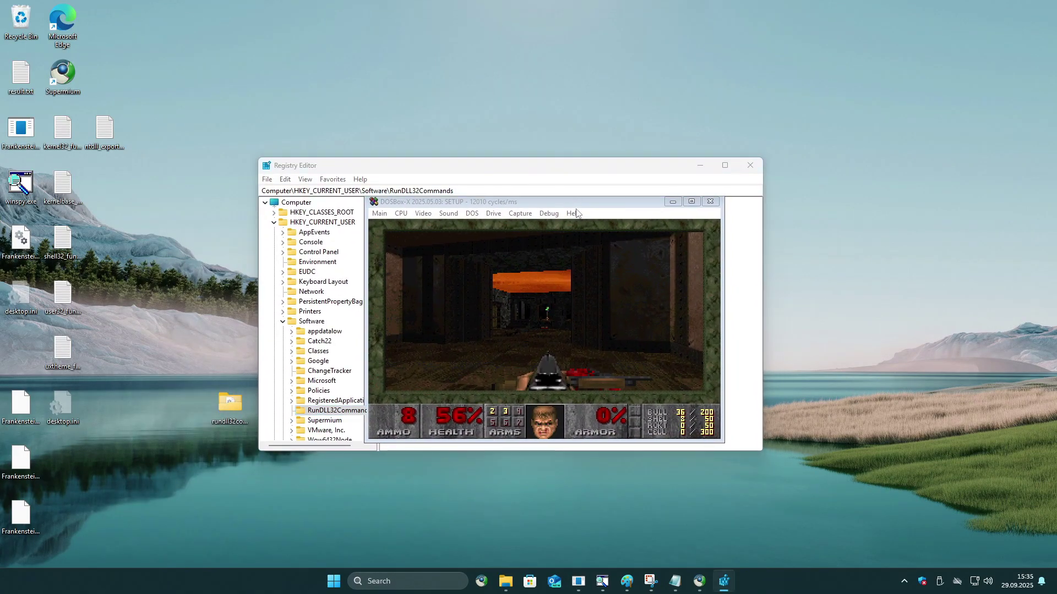
{"action": "left_click", "coordinate": [567, 412]}
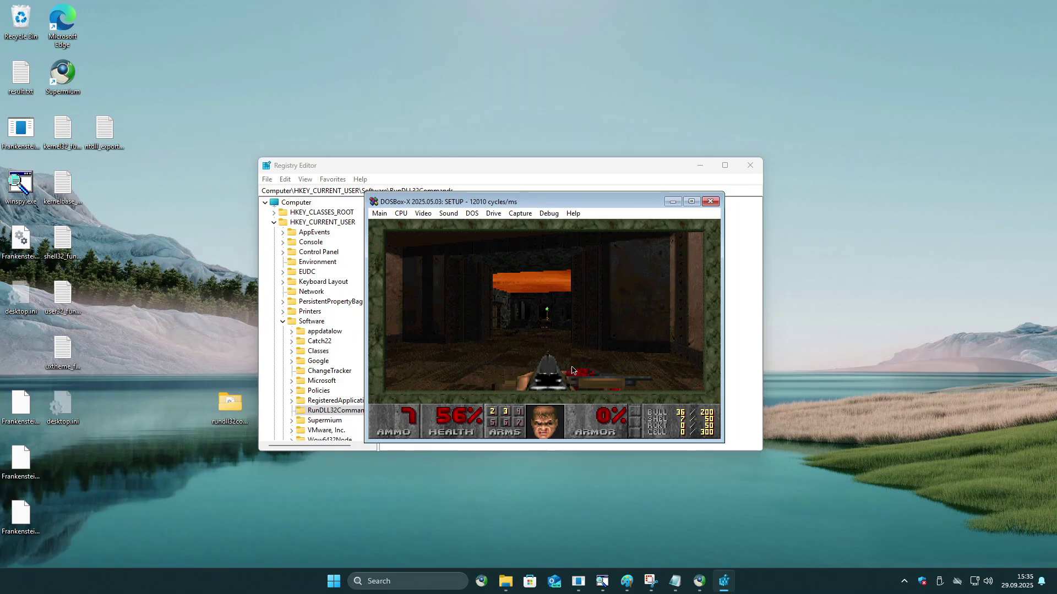
{"action": "key", "text": "Up"}
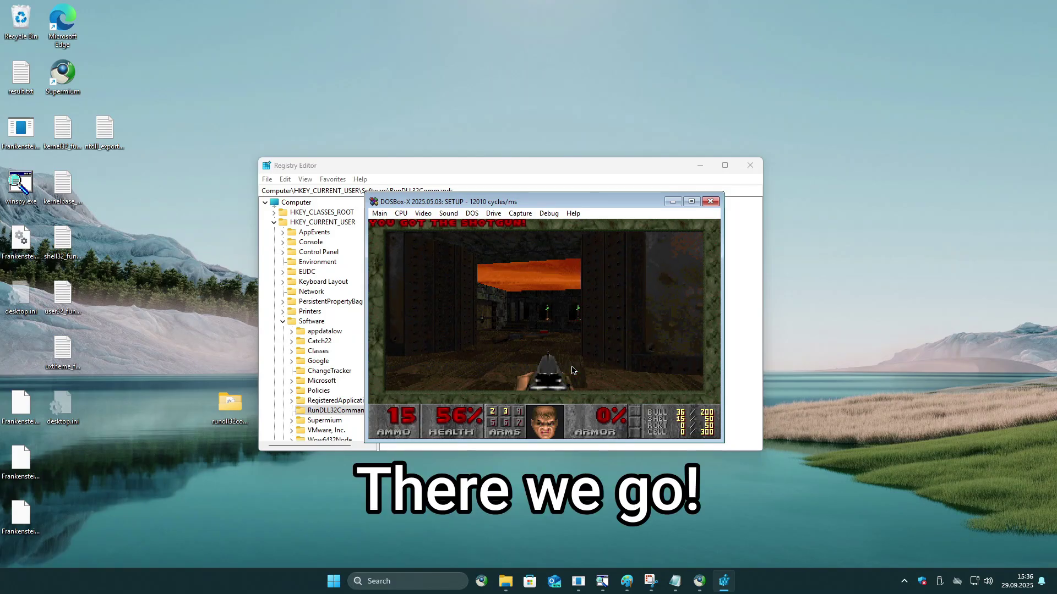
{"action": "key", "text": "Up"}
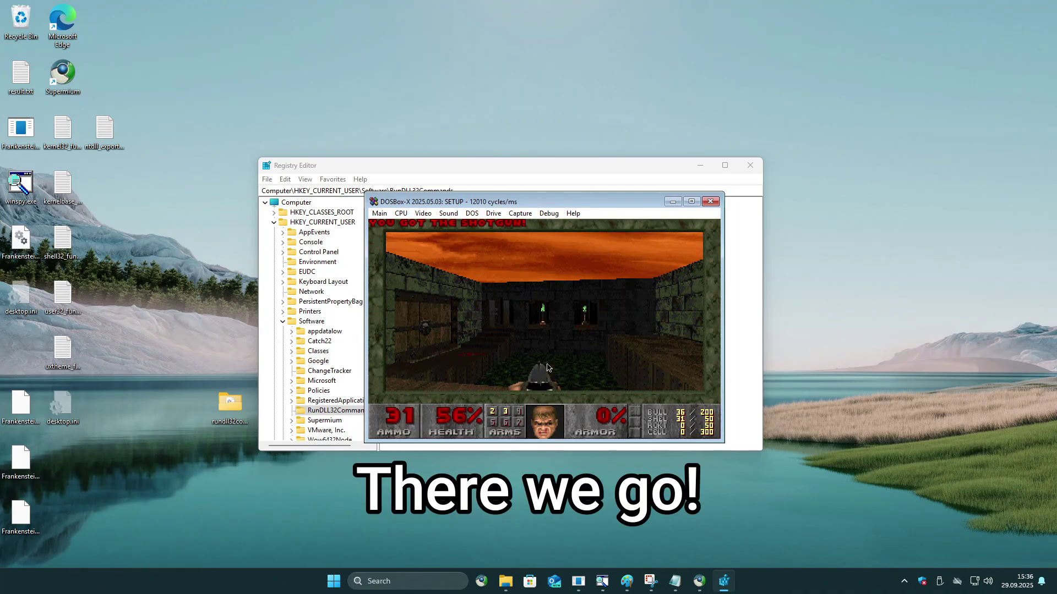
{"action": "key", "text": "Up"}
{"action": "key", "text": "Left"}
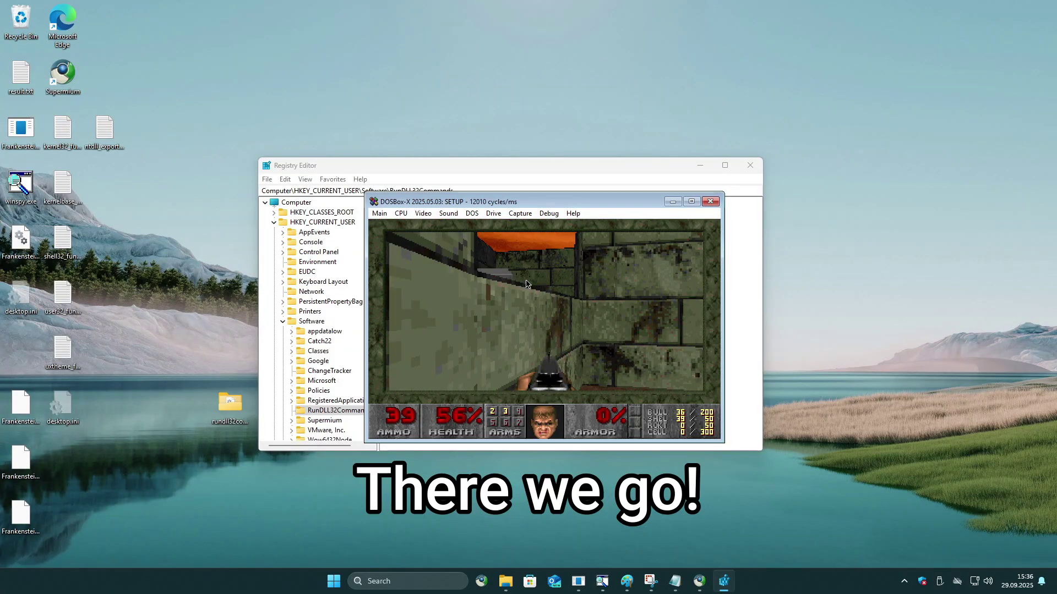
{"action": "key", "text": "Right"}
{"action": "key", "text": "Up"}
Maximize the DOSBox-X window inside Registry Editor and maximize Registry Editor itself
{"action": "left_click", "coordinate": [696, 200]}
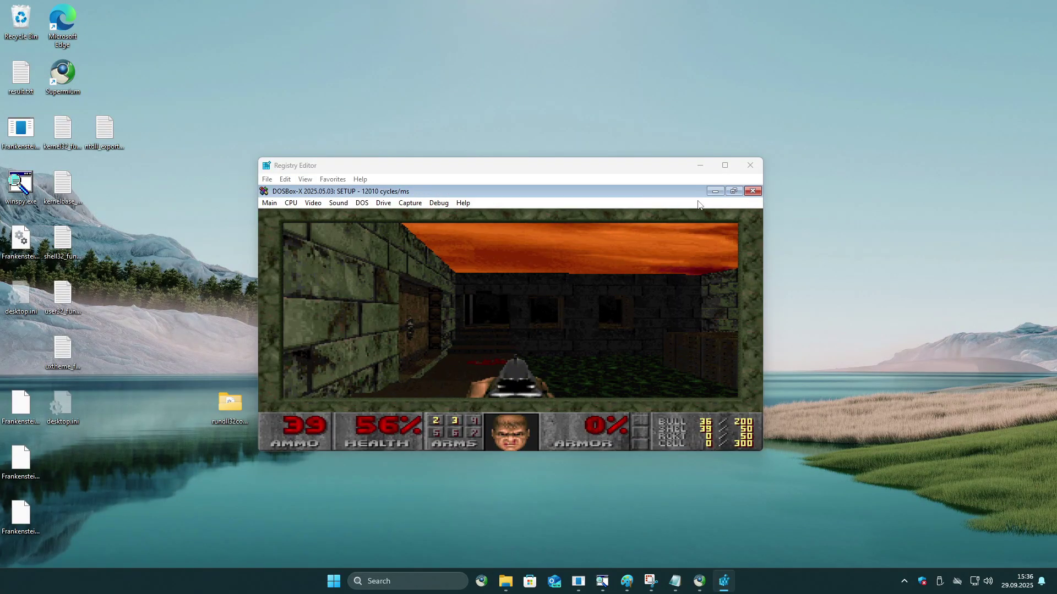
{"action": "left_click", "coordinate": [724, 165]}
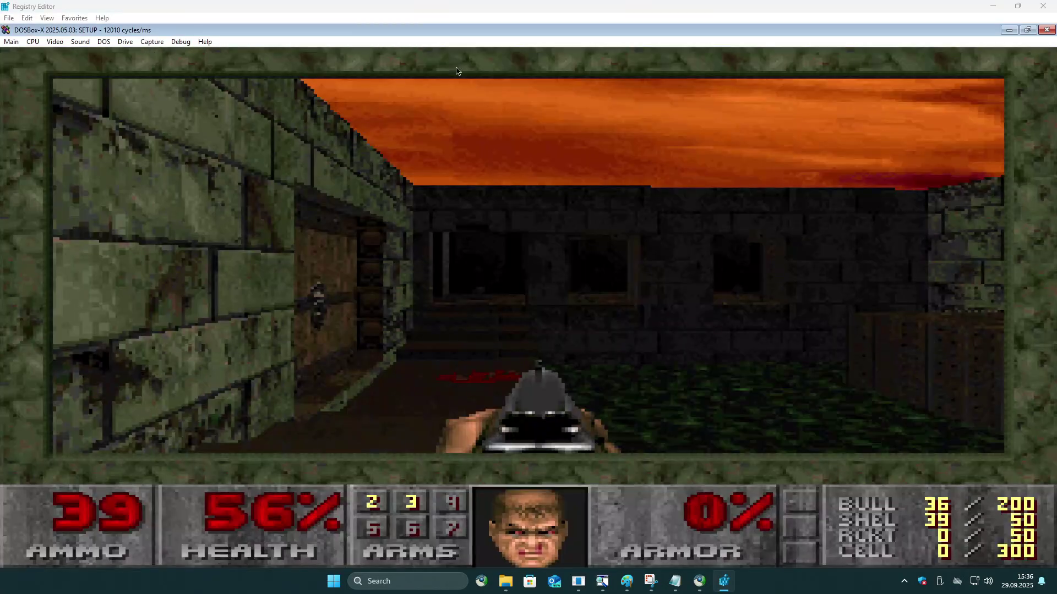
Walk the DOOM player up the courtyard steps into the building and shoot the imp with the shotgun
{"action": "key", "text": "Up"}
{"action": "key", "text": "Left"}
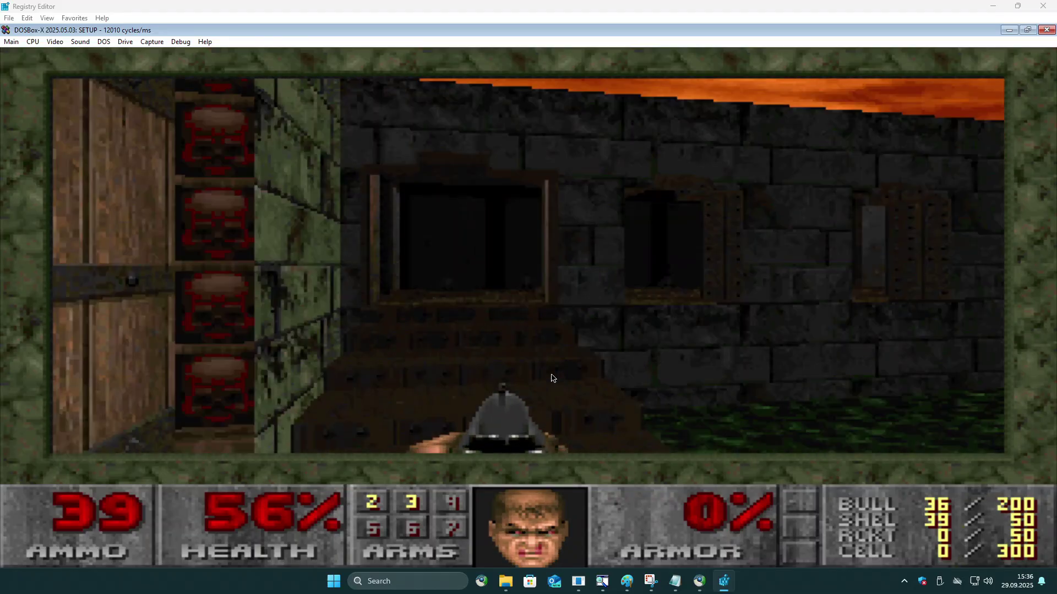
{"action": "key", "text": "Up"}
{"action": "key", "text": "Right"}
{"action": "left_click", "coordinate": [513, 313]}
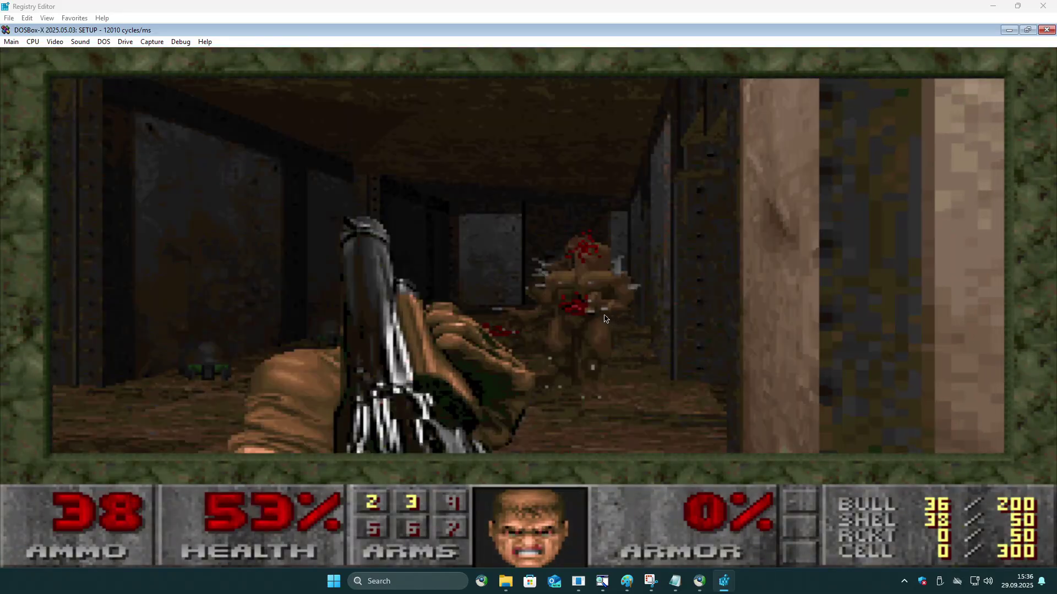
{"action": "key", "text": "Left"}
{"action": "key", "text": "Right"}
{"action": "left_click", "coordinate": [550, 293]}
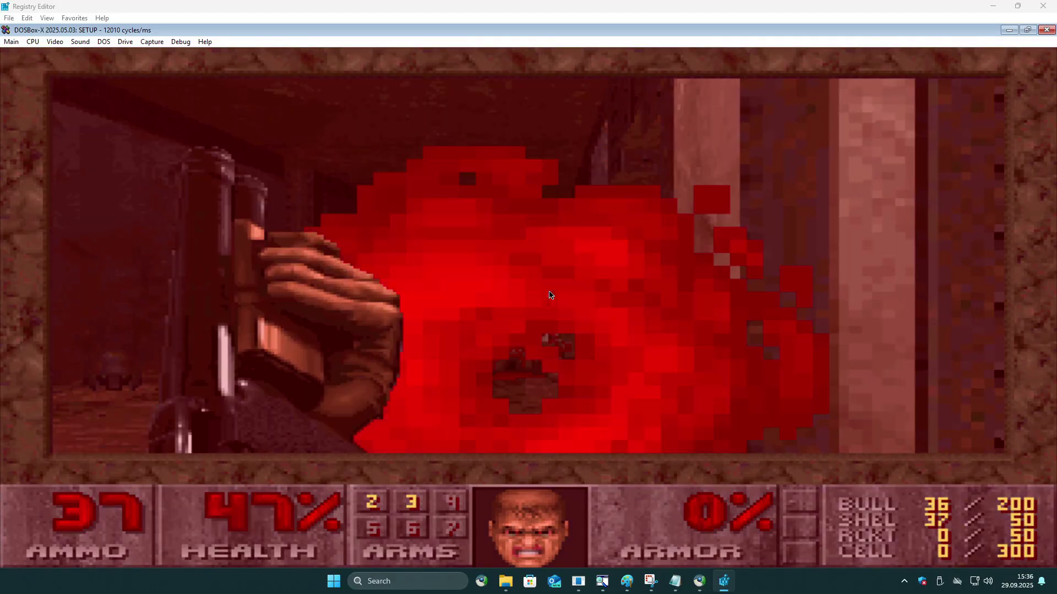
Collect the armor bonus inside the DOOM building and turn the player around toward the exit
{"action": "key", "text": "Right"}
{"action": "key", "text": "Left"}
{"action": "key", "text": "Left"}
{"action": "key", "text": "Up"}
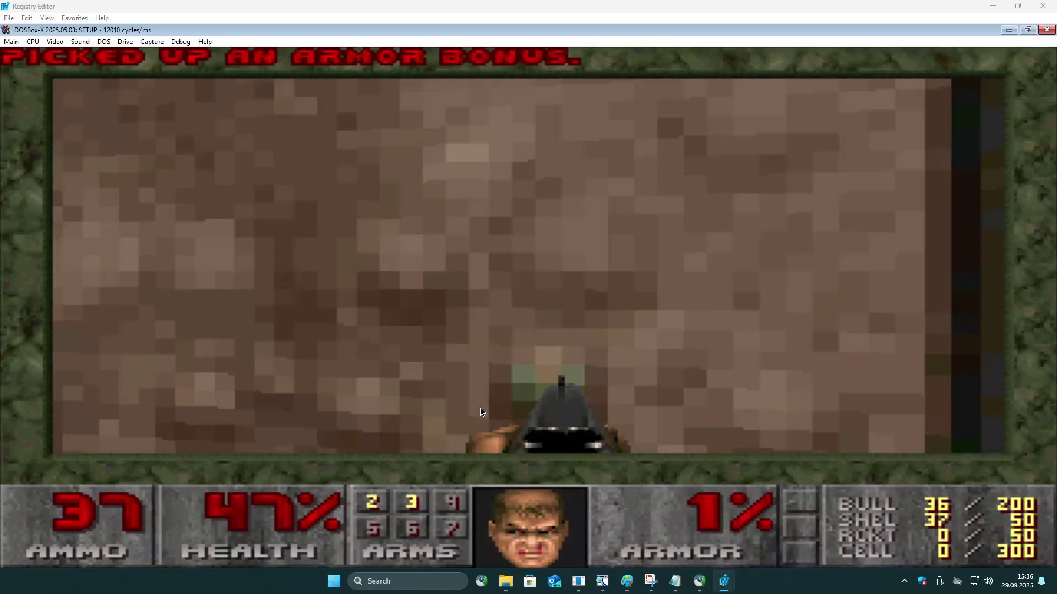
{"action": "key", "text": "Right"}
{"action": "key", "text": "Right"}
{"action": "key", "text": "Up"}
{"action": "key", "text": "Left"}
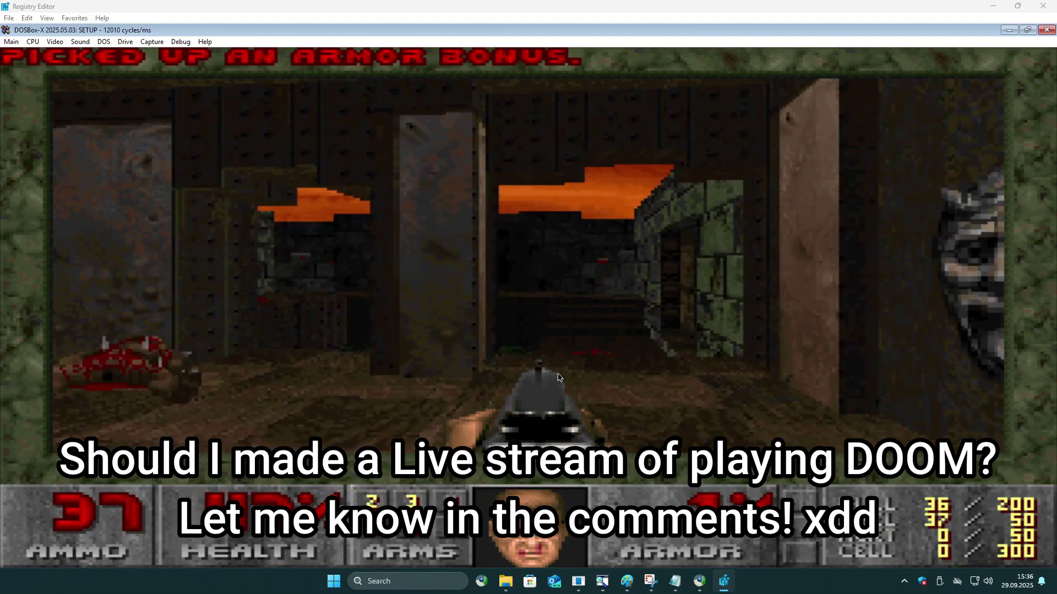
Walk the DOOM player back outside and across the courtyard toward the raised wooden walkway
{"action": "key", "text": "Up"}
{"action": "key", "text": "Left"}
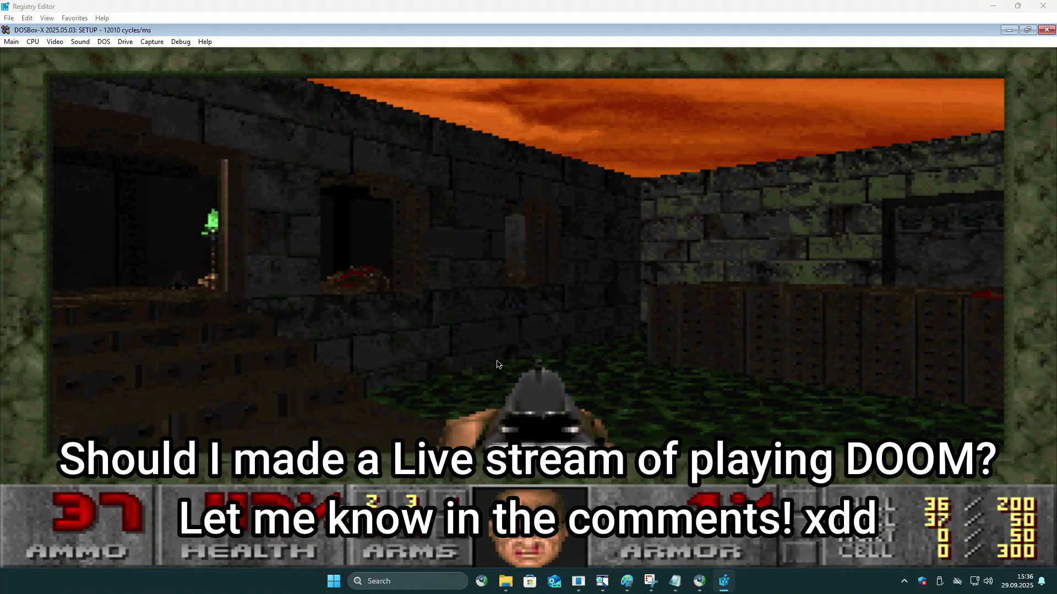
{"action": "key", "text": "Right"}
{"action": "key", "text": "Up"}
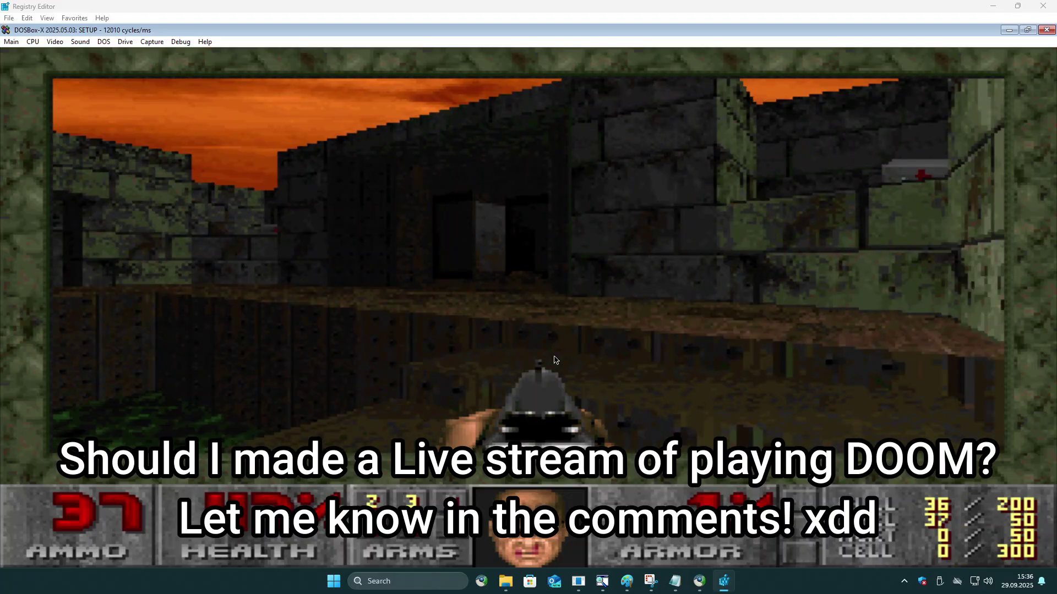
{"action": "key", "text": "Up"}
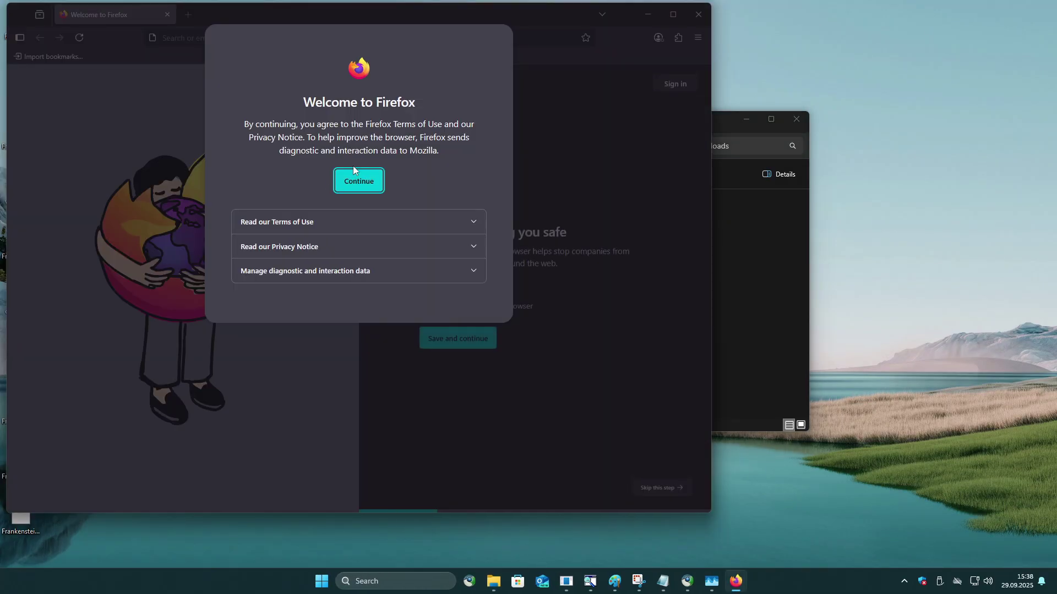
Accept the Firefox welcome terms and open a new Firefox tab
{"action": "left_click", "coordinate": [356, 175]}
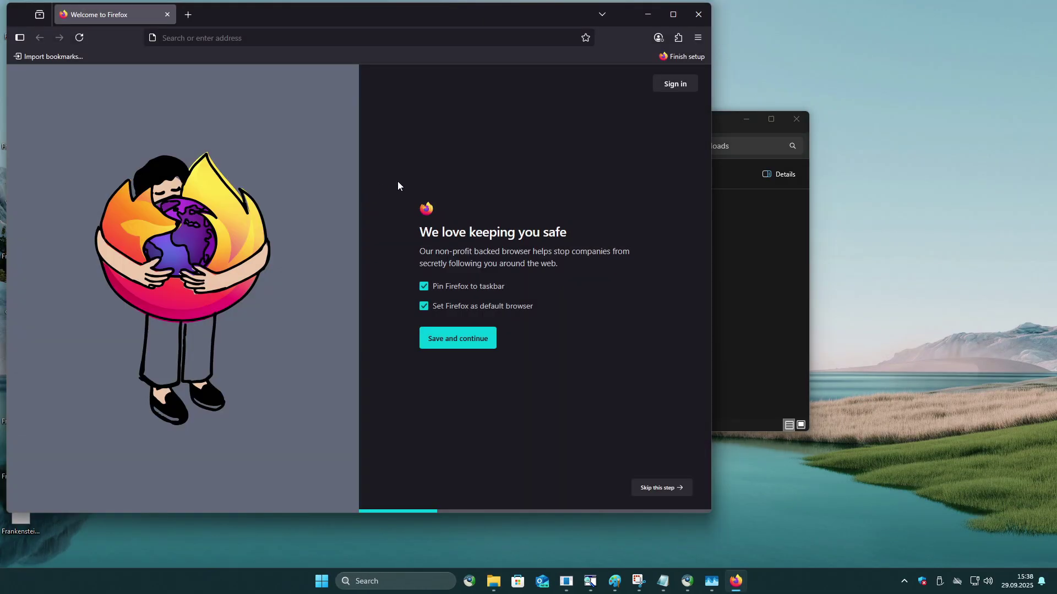
{"action": "left_click", "coordinate": [188, 15]}
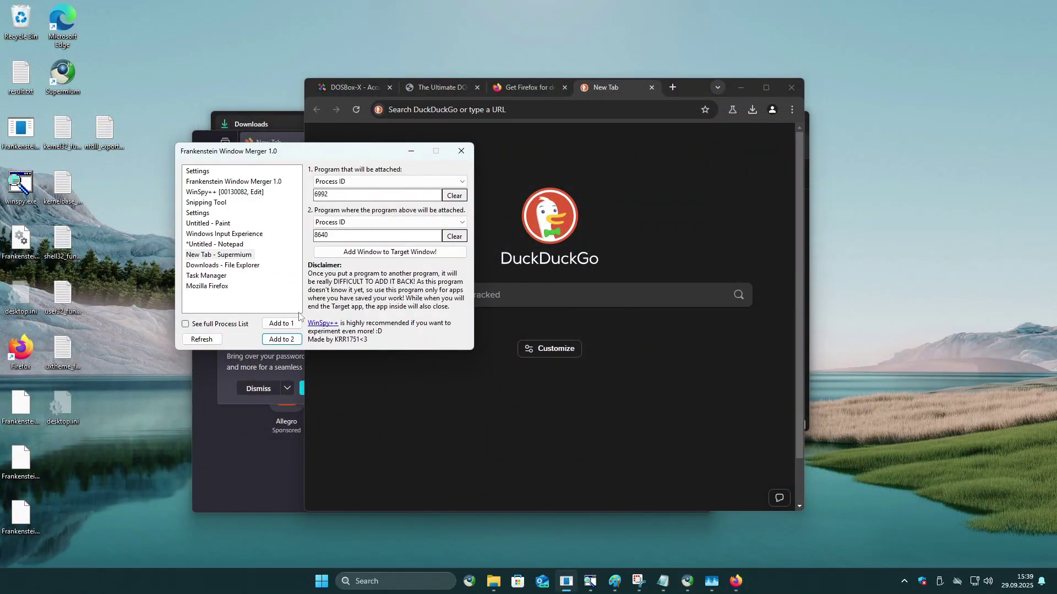
Attach the Firefox window to the Supermium browser and maximize Supermium
{"action": "left_click", "coordinate": [390, 251]}
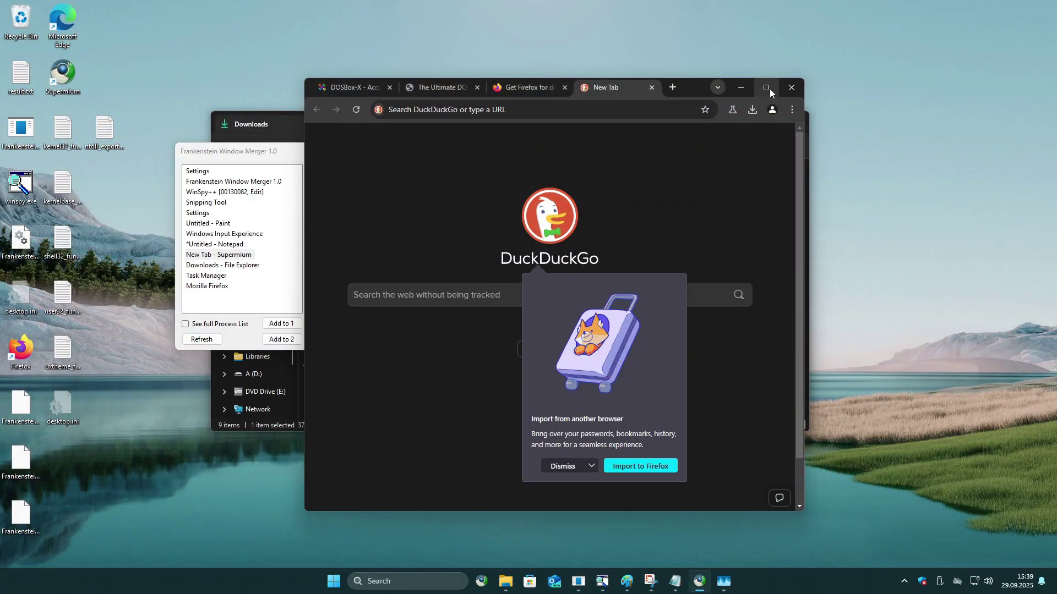
{"action": "left_click", "coordinate": [770, 89]}
Open WinSpy++, pick Supermium's page windows with the Finder Tool and try changing their visibility through the handle options
{"action": "left_click", "coordinate": [609, 583]}
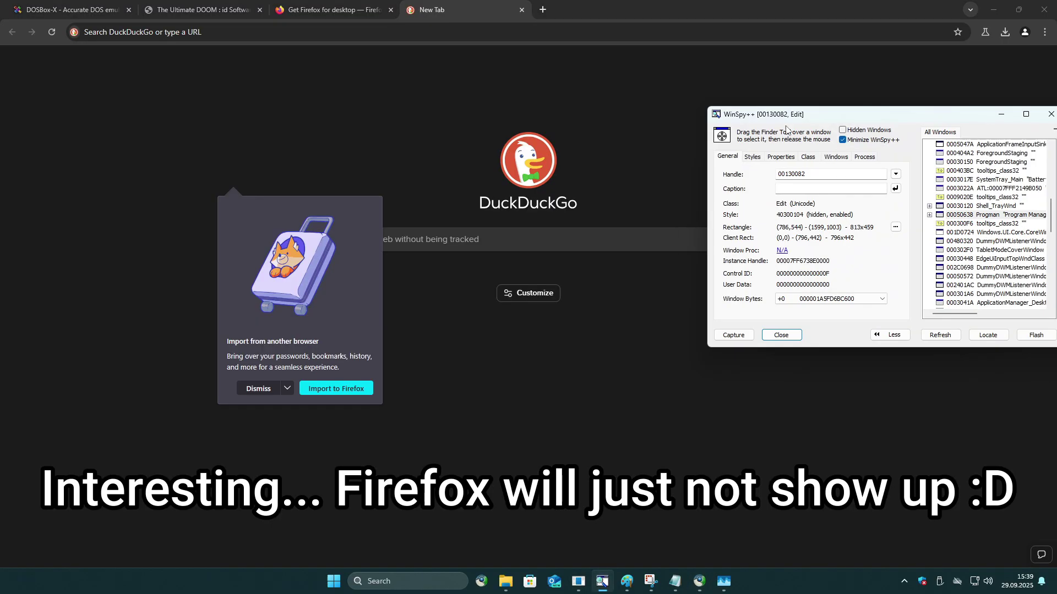
{"action": "left_click_drag", "start_coordinate": [721, 136], "coordinate": [536, 194]}
{"action": "left_click", "coordinate": [895, 174]}
{"action": "left_click", "coordinate": [845, 228]}
{"action": "left_click_drag", "start_coordinate": [721, 135], "coordinate": [622, 97]}
{"action": "left_click", "coordinate": [895, 174]}
{"action": "left_click", "coordinate": [842, 187]}
{"action": "left_click", "coordinate": [895, 173]}
{"action": "left_click", "coordinate": [870, 188]}
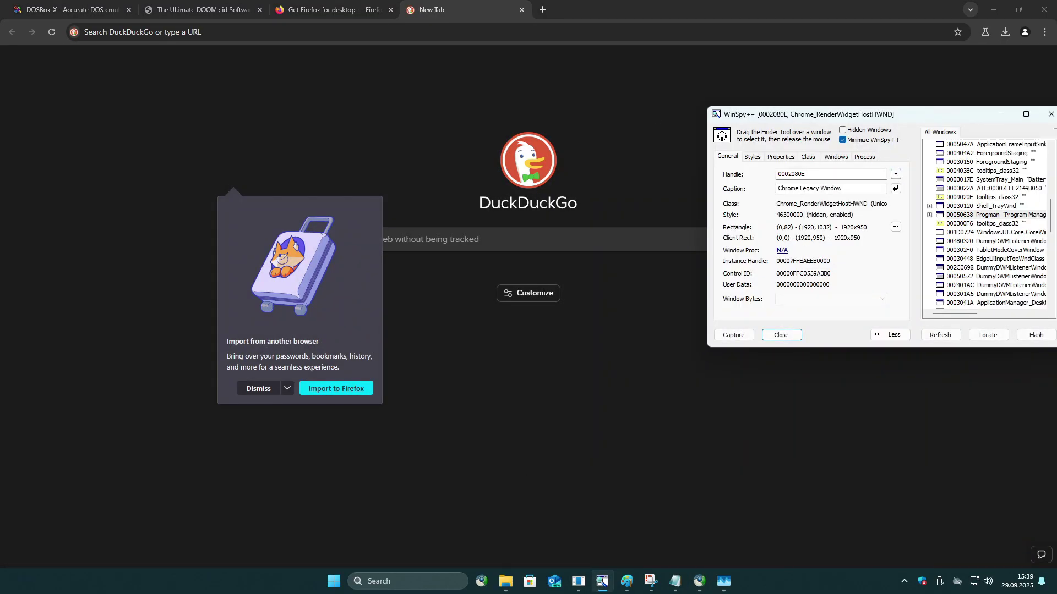
Pick the embedded Firefox window with the WinSpy++ Finder Tool and try to bring it into view through its handle options
{"action": "left_click_drag", "start_coordinate": [722, 136], "coordinate": [585, 134]}
{"action": "left_click", "coordinate": [895, 174]}
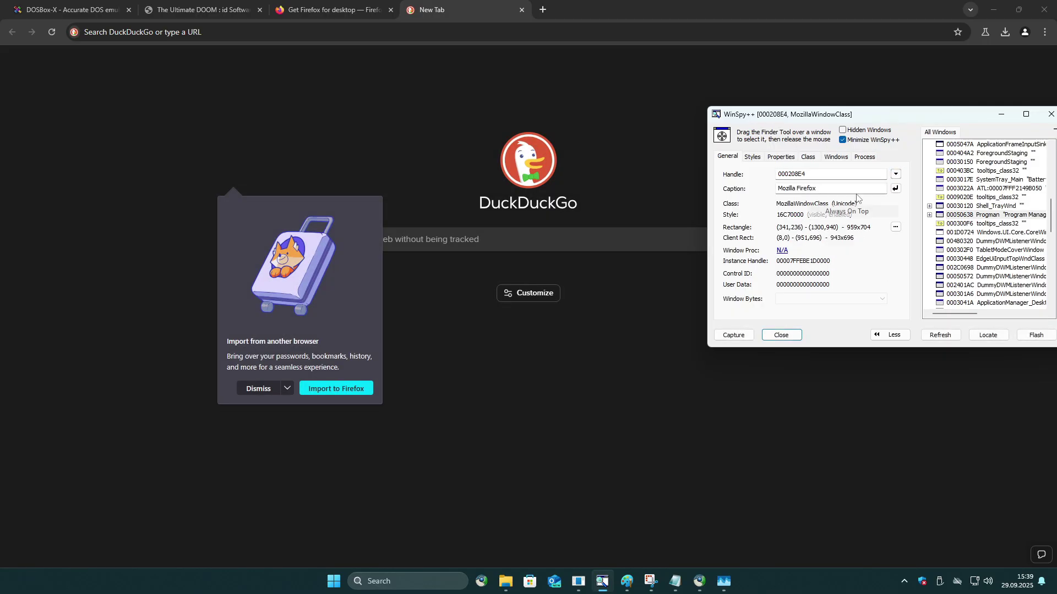
{"action": "left_click", "coordinate": [850, 259]}
View the options of Firefox's "Import from another browser" prompt and dismiss the prompt
{"action": "left_click", "coordinate": [287, 389]}
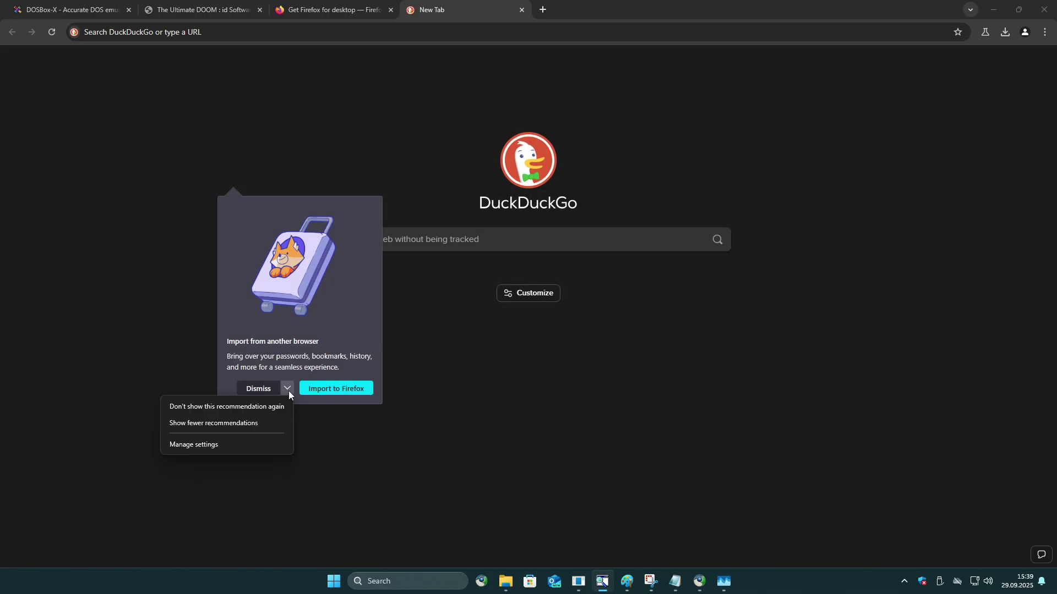
{"action": "left_click", "coordinate": [293, 6]}
{"action": "left_click", "coordinate": [256, 389]}
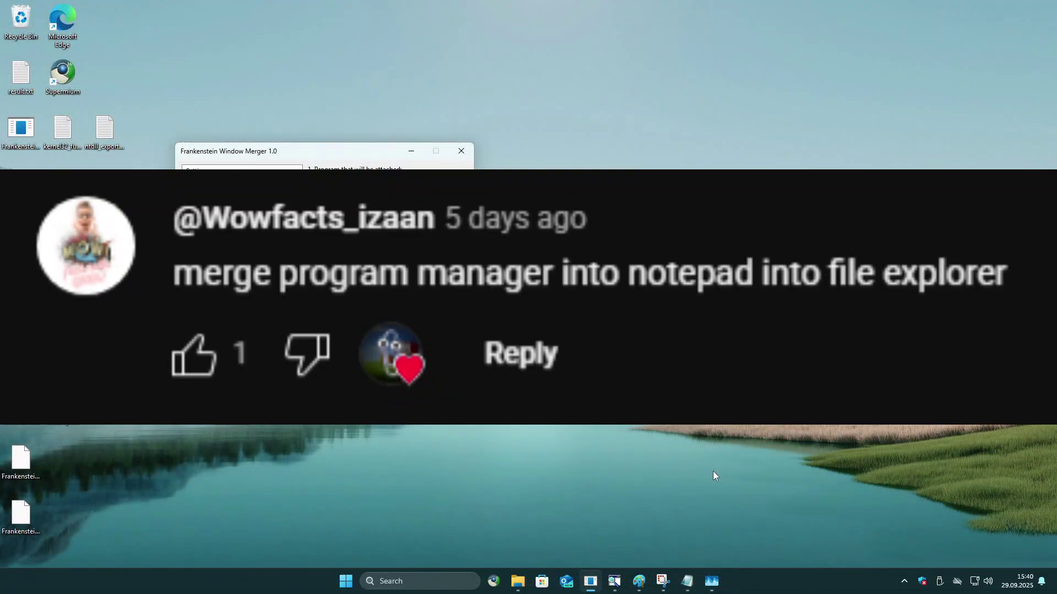
Attach the window with the text "Program Manager" to a new Untitled Notepad window, targeted by Process ID
{"action": "mouse_move", "coordinate": [689, 584]}
{"action": "left_click", "coordinate": [749, 515]}
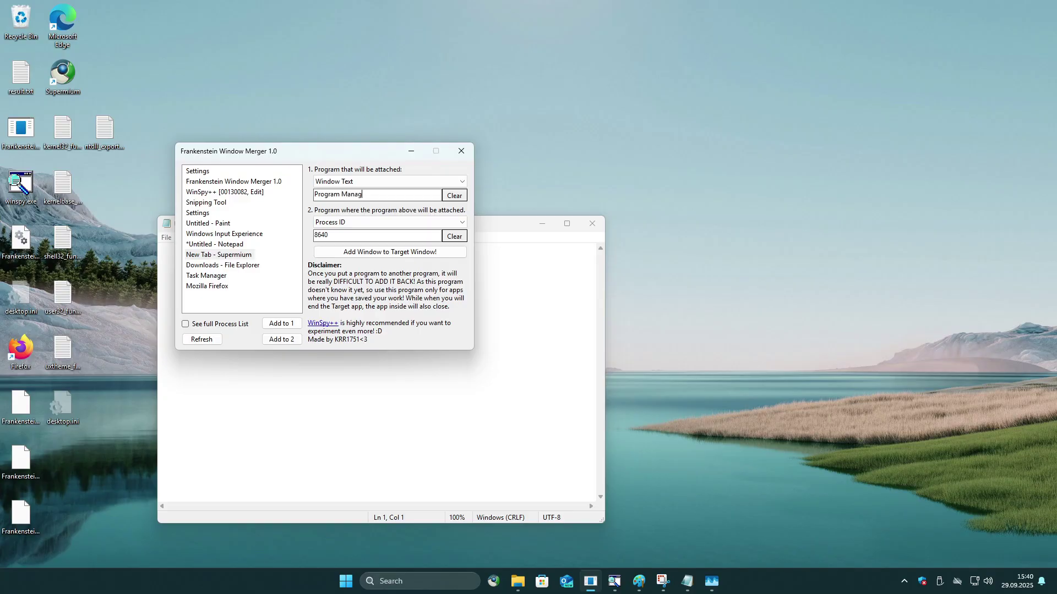
{"action": "left_click", "coordinate": [204, 340]}
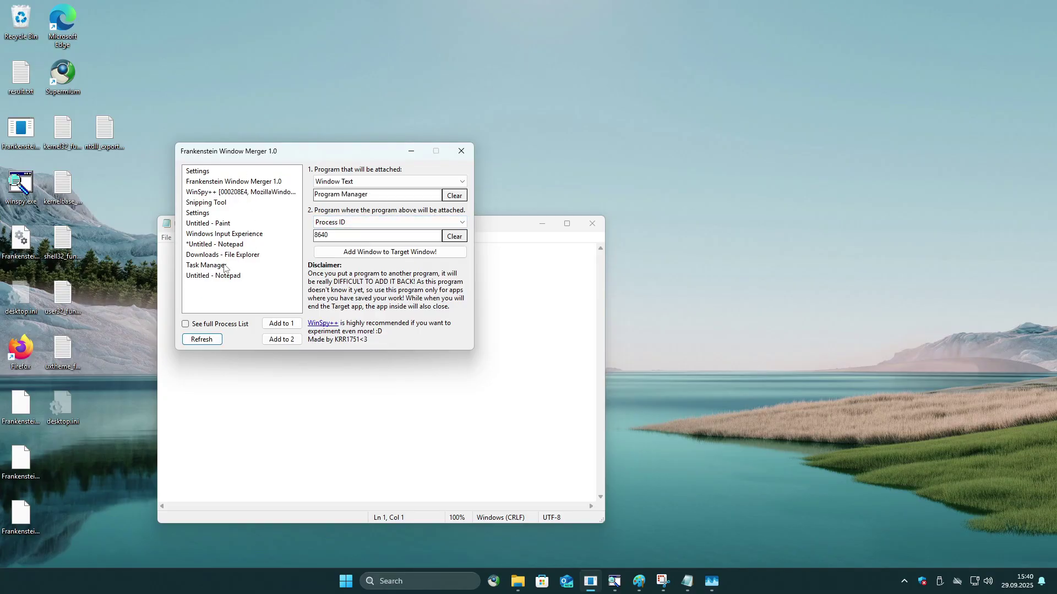
{"action": "left_click", "coordinate": [282, 340]}
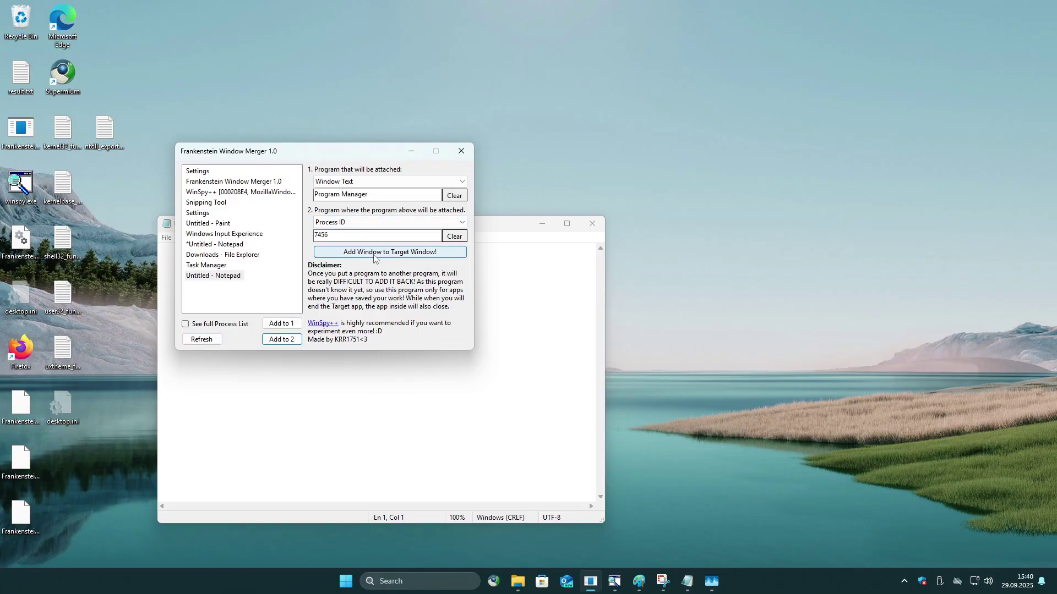
{"action": "left_click", "coordinate": [375, 253]}
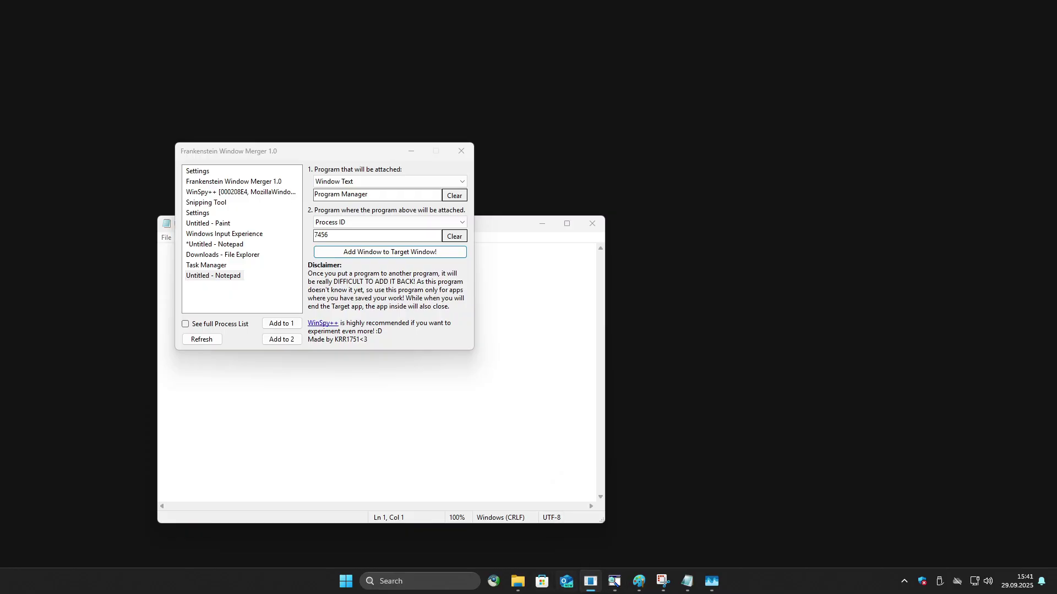
Switch the program that will be attached to Process ID and set it to the Untitled Notepad window
{"action": "left_click", "coordinate": [495, 225]}
{"action": "left_click", "coordinate": [354, 191]}
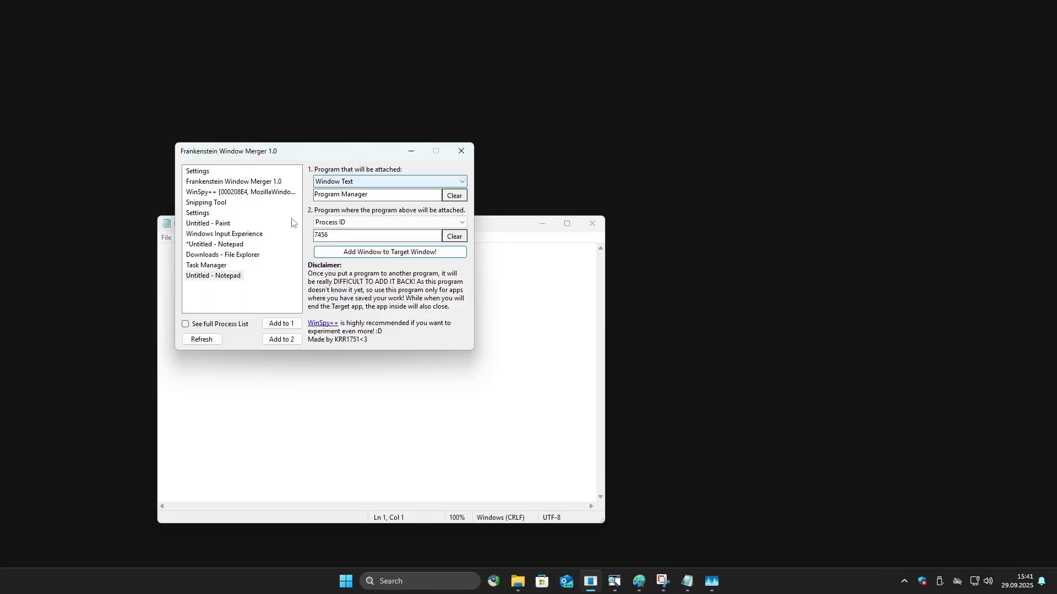
{"action": "left_click", "coordinate": [353, 182]}
{"action": "left_click", "coordinate": [331, 194]}
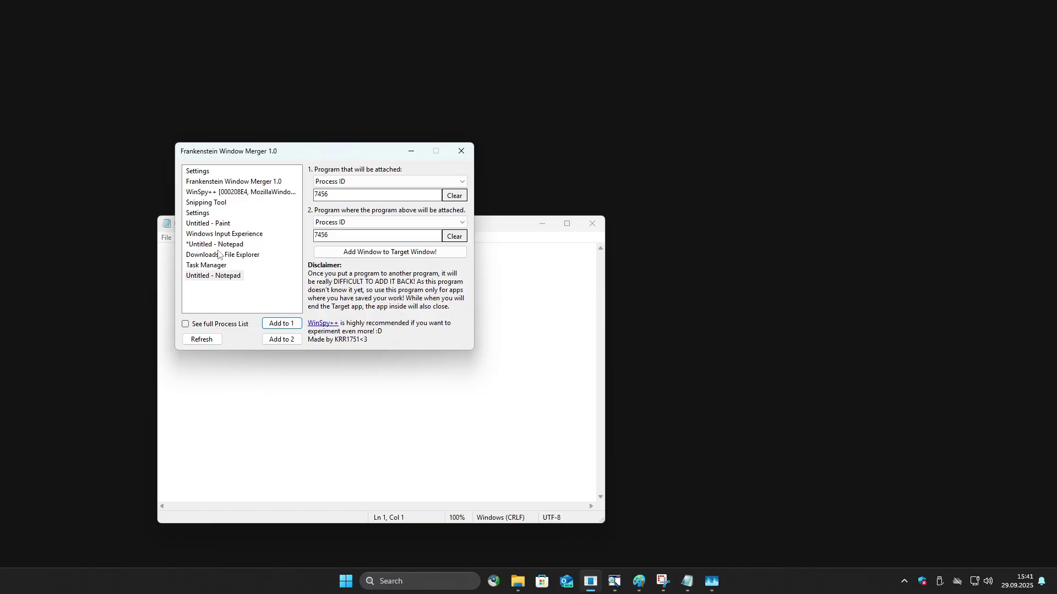
Attach the Untitled Notepad window to the Downloads File Explorer window and bring the Downloads window to the front
{"action": "left_click", "coordinate": [401, 253]}
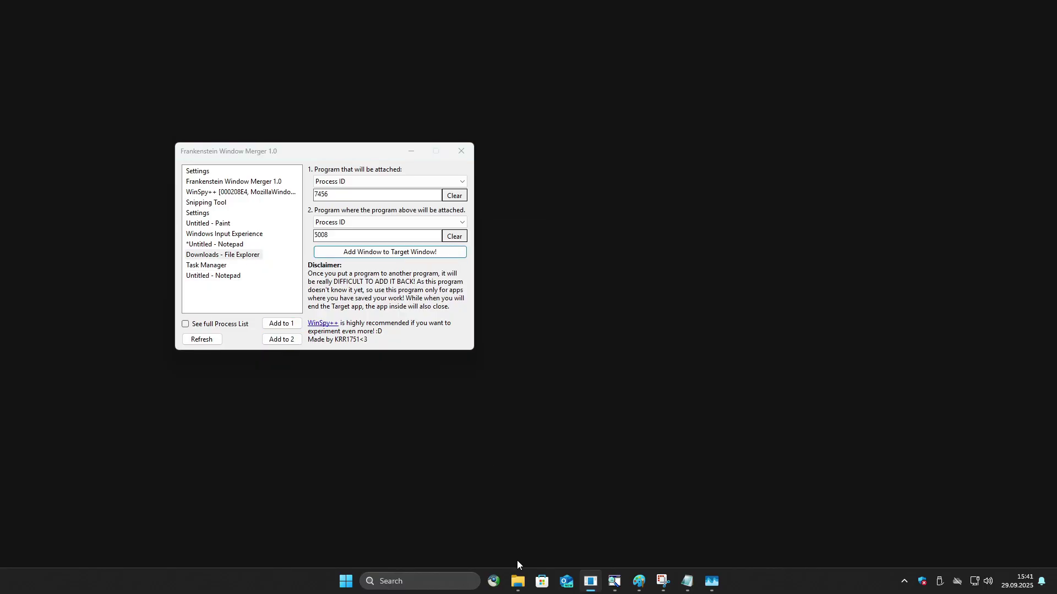
{"action": "mouse_move", "coordinate": [517, 577]}
{"action": "left_click", "coordinate": [465, 521]}
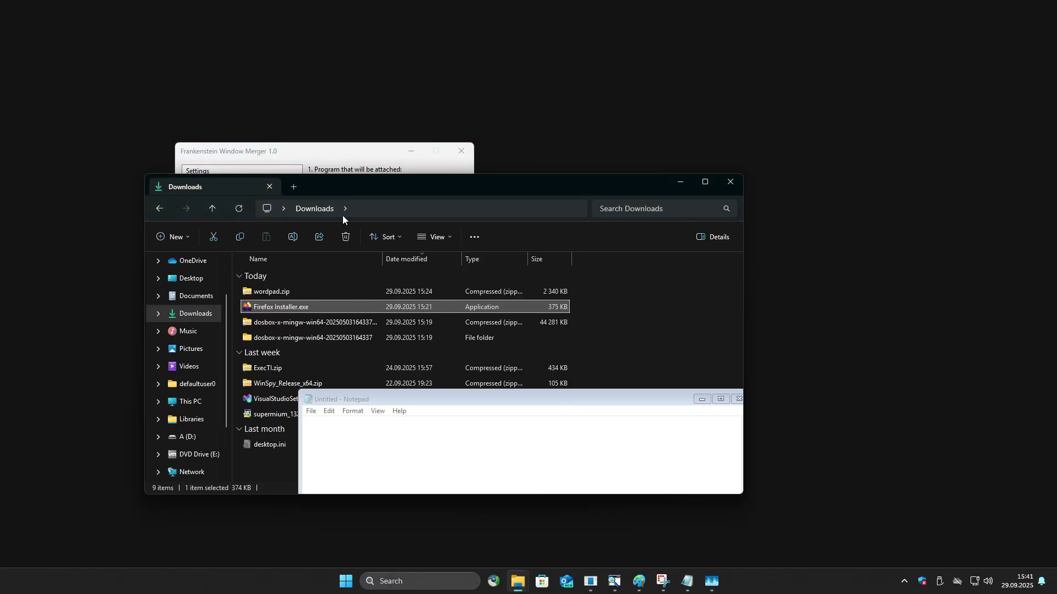
Pick the text area of the Notepad embedded in File Explorer with the WinSpy++ Finder Tool and hide it through its handle options
{"action": "left_click", "coordinate": [614, 582]}
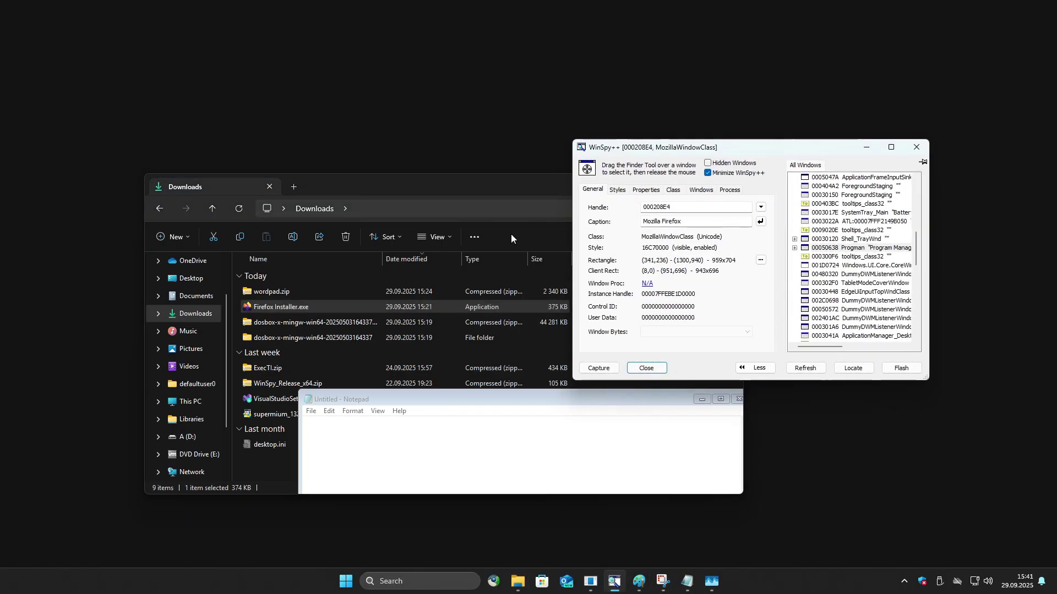
{"action": "left_click_drag", "start_coordinate": [587, 168], "coordinate": [514, 441]}
{"action": "left_click", "coordinate": [761, 207]}
{"action": "left_click", "coordinate": [710, 219]}
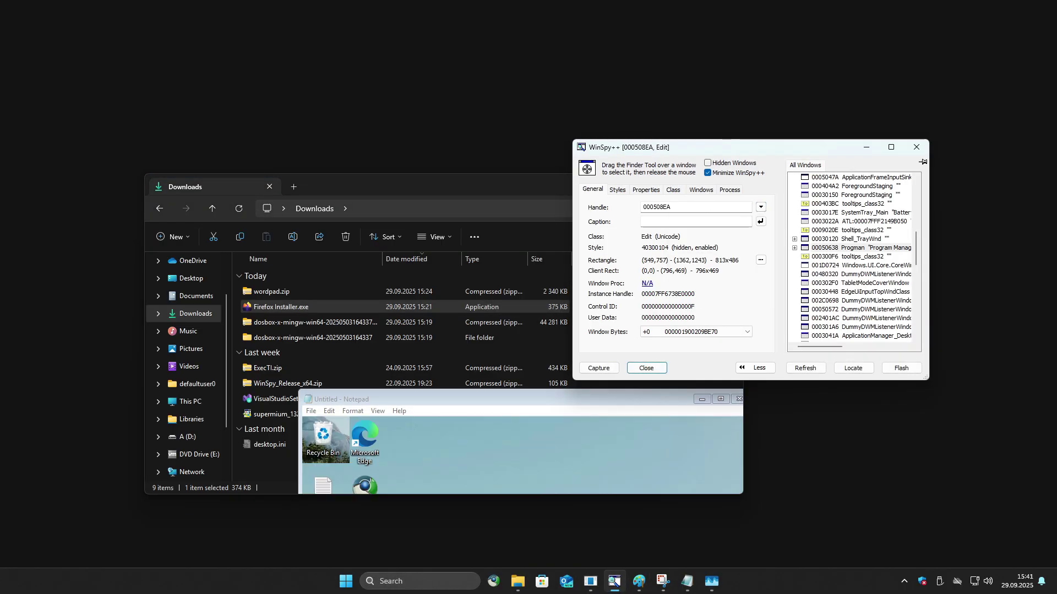
Minimize WinSpy++, maximize the Downloads window and try moving the merged Notepad content inside it
{"action": "left_click", "coordinate": [868, 148]}
{"action": "left_click", "coordinate": [705, 182]}
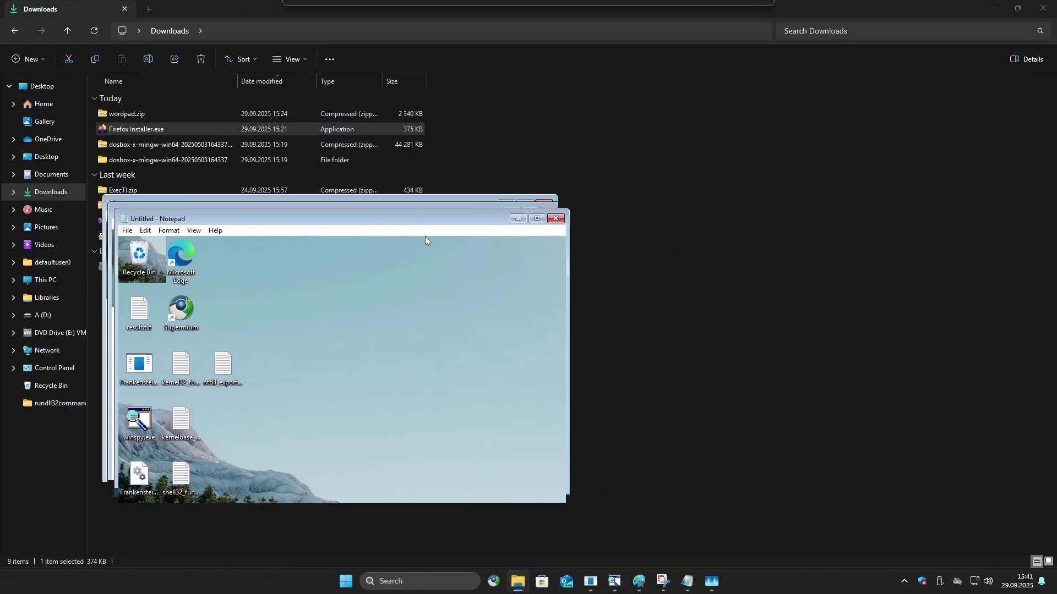
{"action": "left_click_drag", "start_coordinate": [426, 240], "coordinate": [454, 87]}
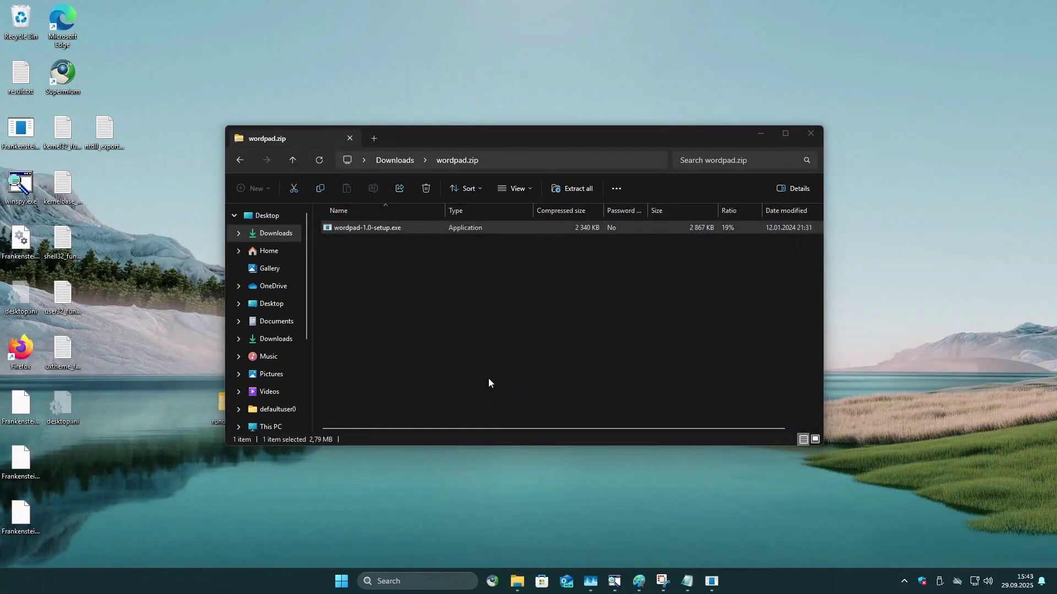
Install WordPad for Windows 11 through its setup wizard and finish with Run WordPad enabled
{"action": "left_click", "coordinate": [598, 375]}
{"action": "left_click", "coordinate": [599, 375]}
{"action": "left_click", "coordinate": [598, 375]}
{"action": "left_click", "coordinate": [598, 375]}
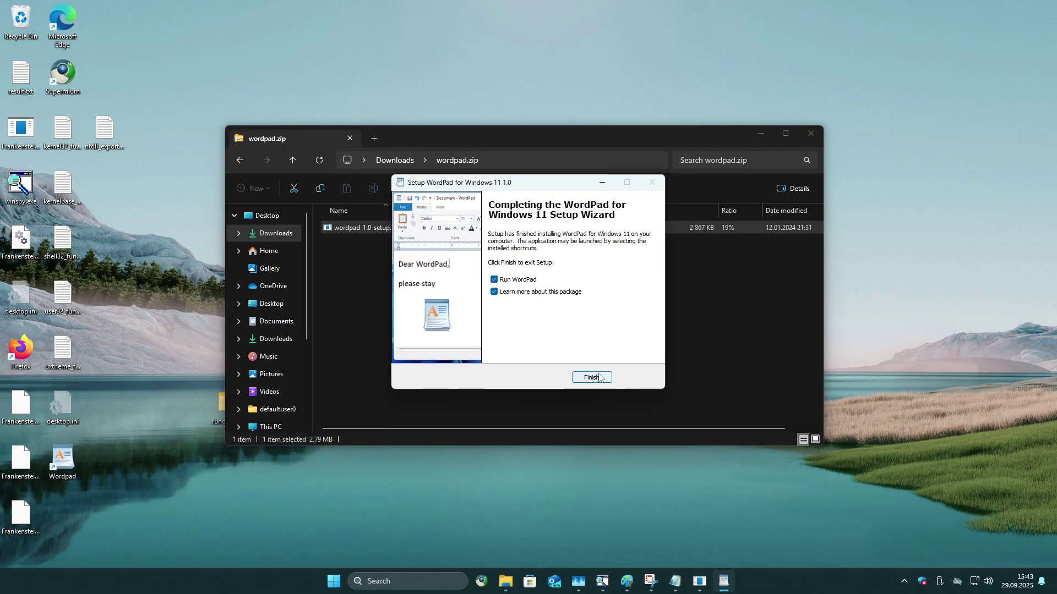
{"action": "left_click", "coordinate": [592, 377]}
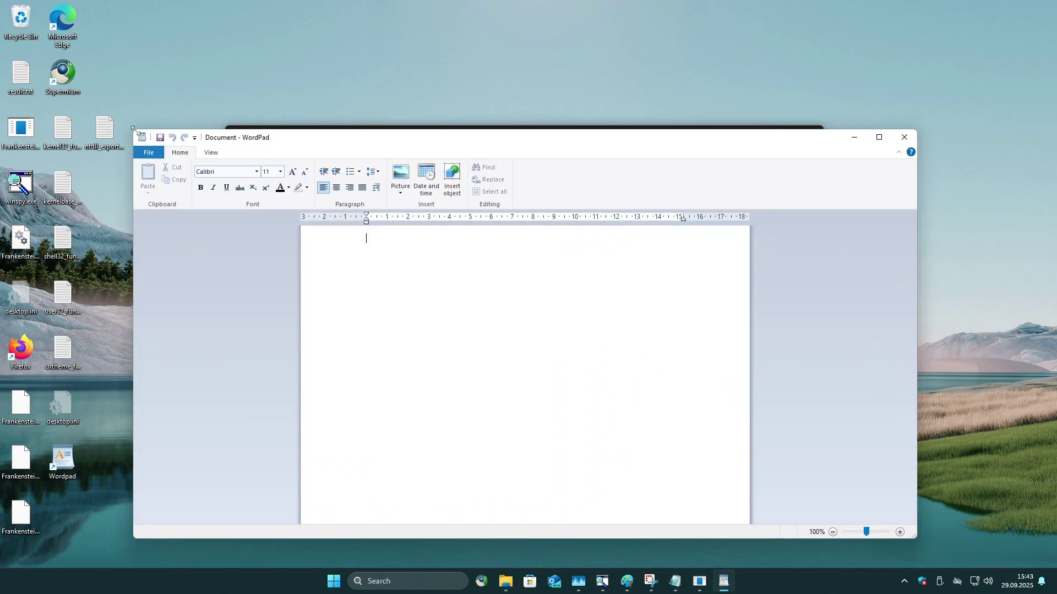
Shrink the WordPad window, bring up the empty Untitled Notepad window and minimize the Notepad with the list of ideas
{"action": "left_click_drag", "start_coordinate": [133, 130], "coordinate": [332, 208]}
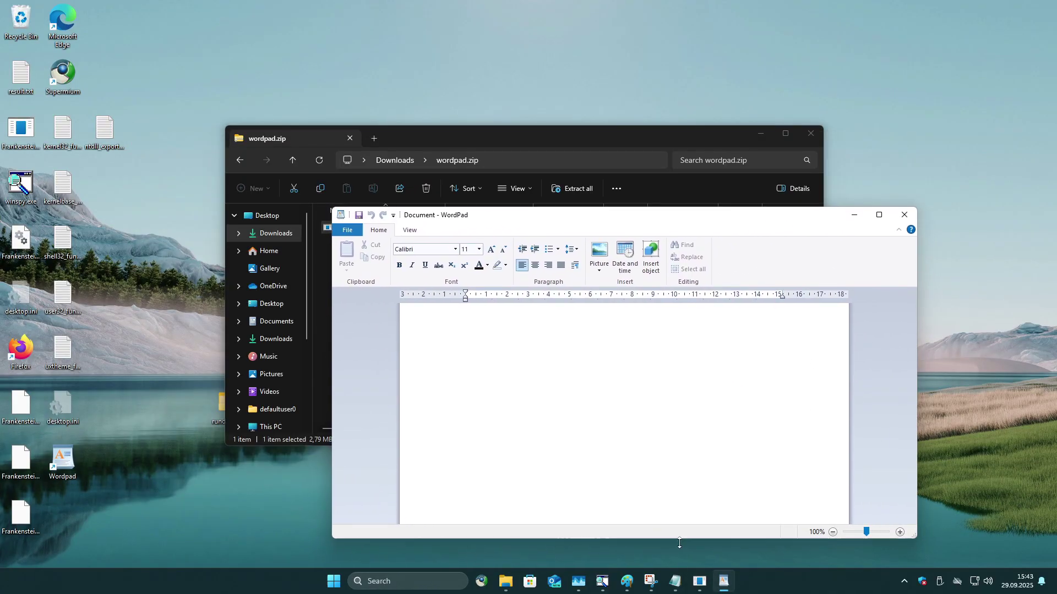
{"action": "left_click", "coordinate": [677, 590]}
{"action": "left_click", "coordinate": [420, 426]}
{"action": "left_click", "coordinate": [440, 453]}
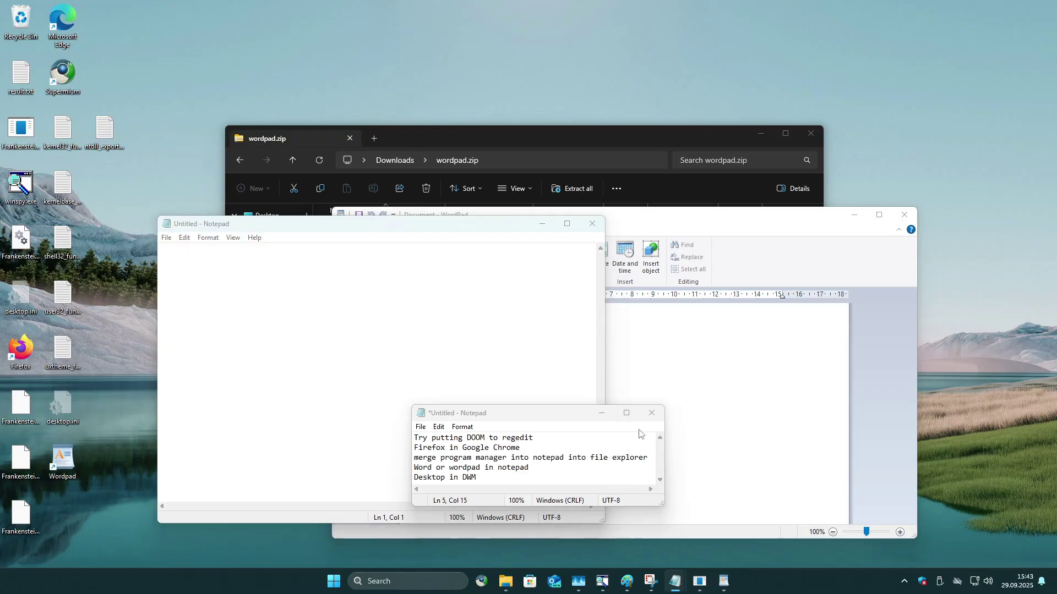
{"action": "left_click", "coordinate": [601, 413]}
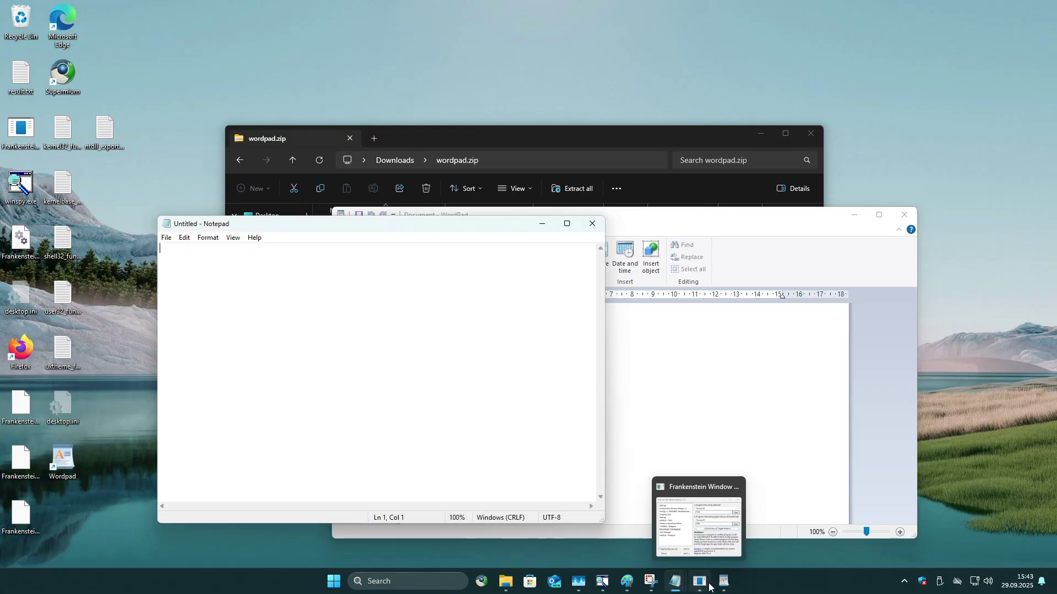
Refresh the program list in Frankenstein Window Merger and attach the Document - WordPad window to the Untitled Notepad window by Process ID
{"action": "left_click", "coordinate": [726, 581]}
{"action": "left_click", "coordinate": [199, 340]}
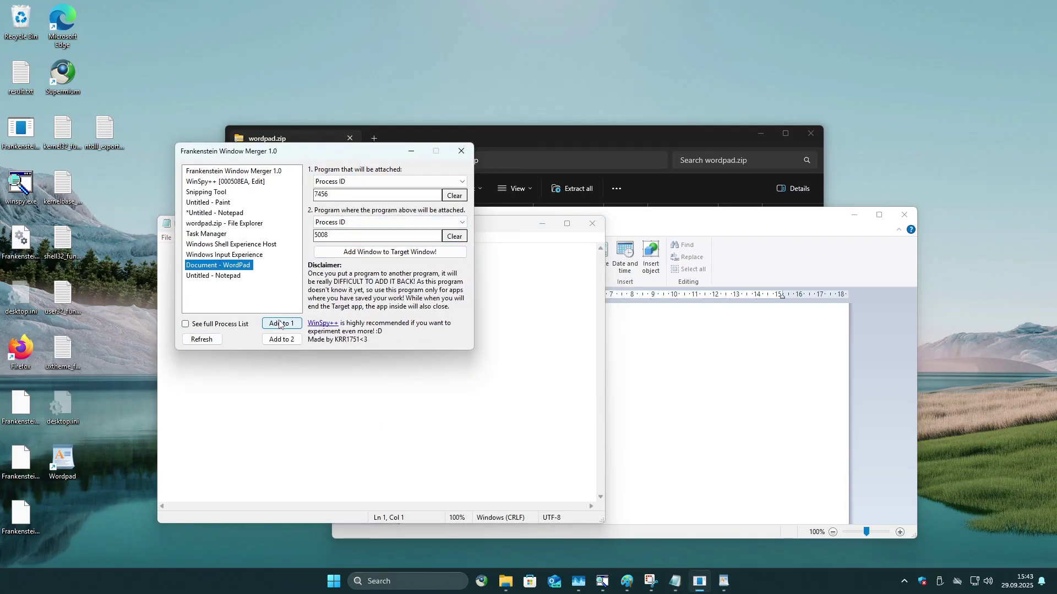
{"action": "left_click", "coordinate": [239, 276]}
{"action": "left_click", "coordinate": [277, 326]}
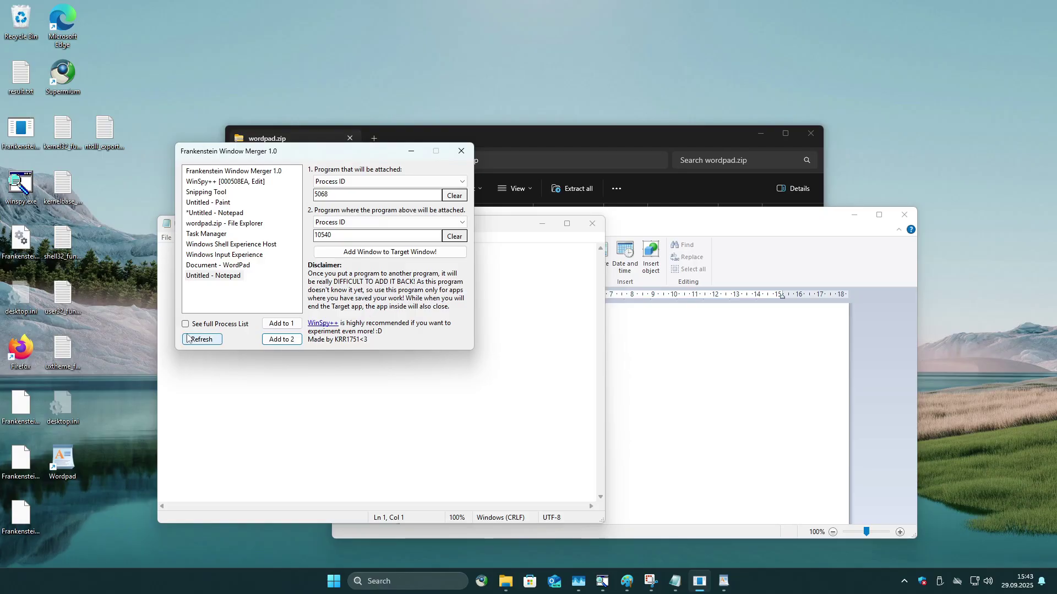
{"action": "left_click", "coordinate": [390, 251]}
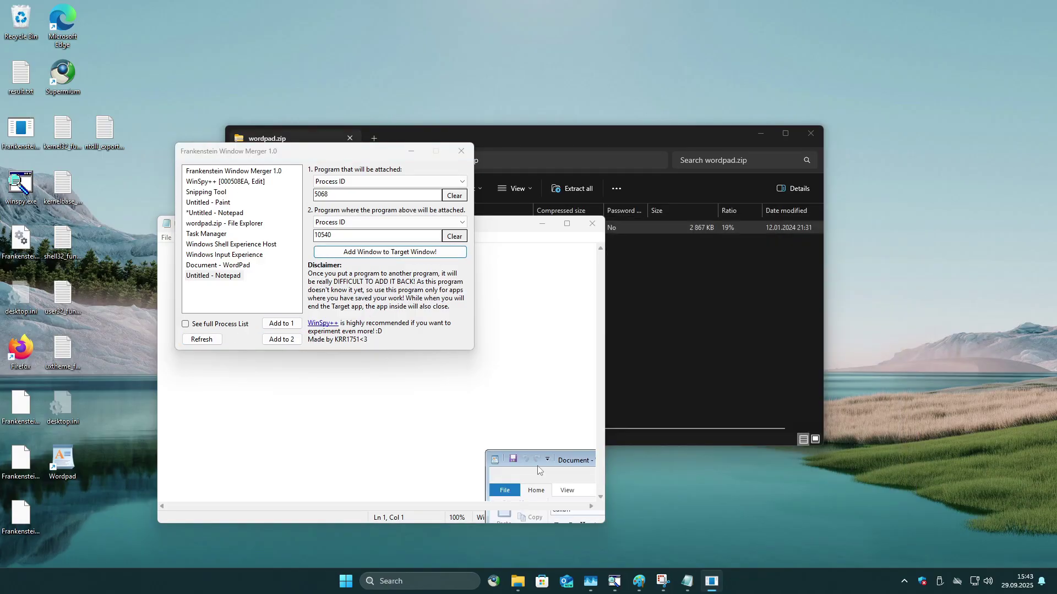
Move the embedded WordPad into view inside Notepad and hide Notepad's Edit control through the WinSpy++ handle options
{"action": "left_click_drag", "start_coordinate": [537, 466], "coordinate": [284, 358]}
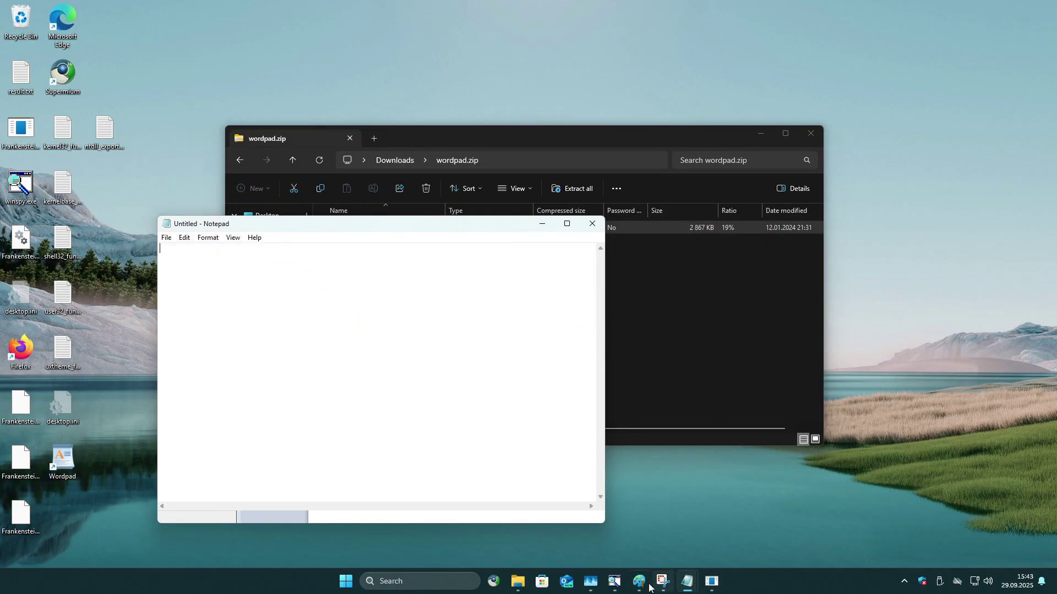
{"action": "left_click", "coordinate": [614, 581]}
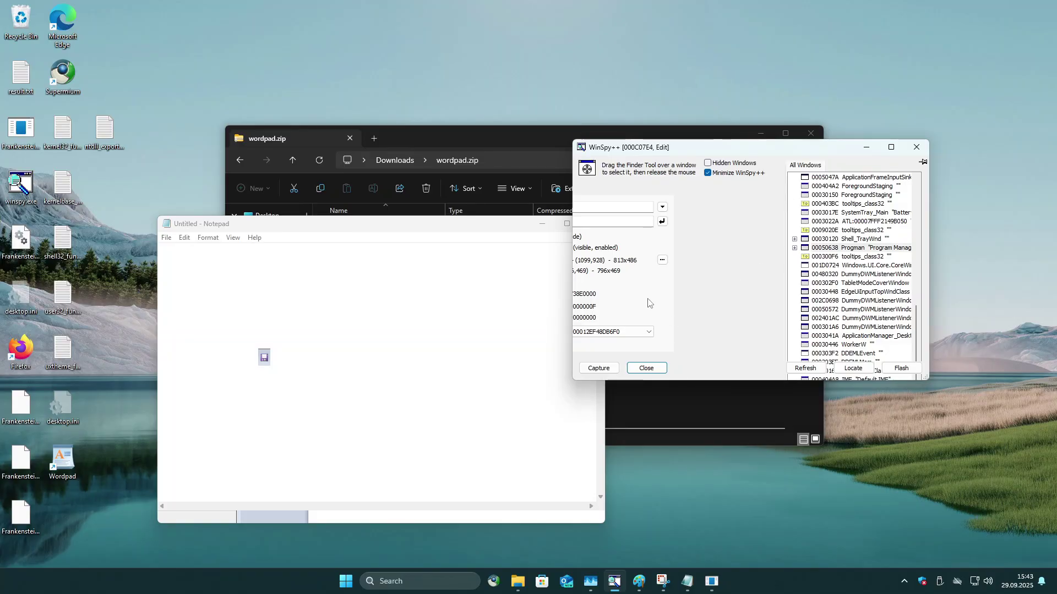
{"action": "left_click", "coordinate": [662, 207]}
{"action": "left_click", "coordinate": [633, 220]}
{"action": "left_click", "coordinate": [866, 147]}
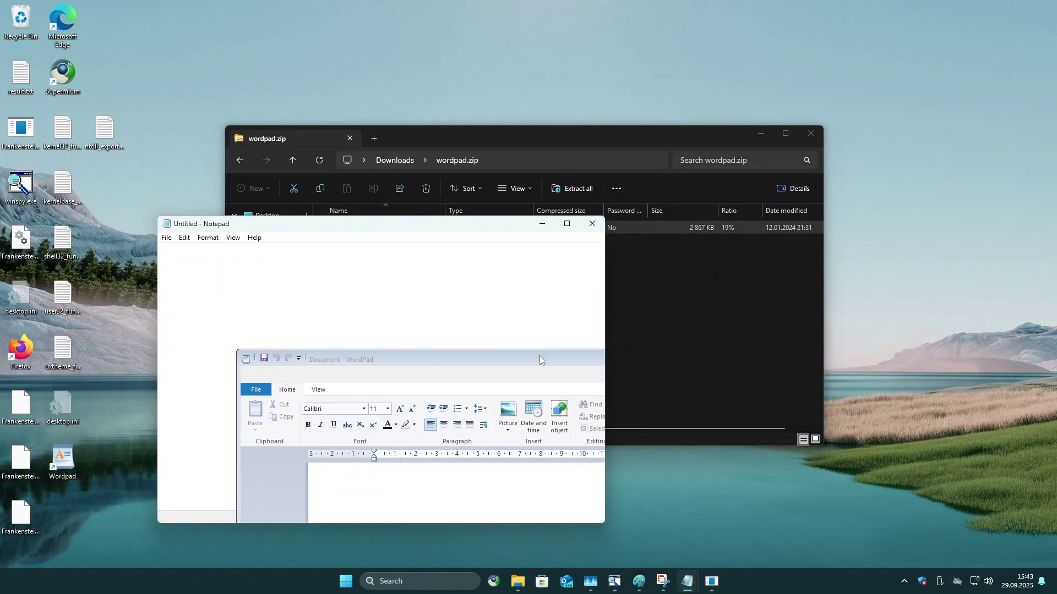
Maximize the Notepad window and reposition the embedded WordPad window inside it
{"action": "left_click_drag", "start_coordinate": [540, 356], "coordinate": [486, 288]}
{"action": "left_click", "coordinate": [566, 223]}
{"action": "left_click_drag", "start_coordinate": [523, 70], "coordinate": [597, 154]}
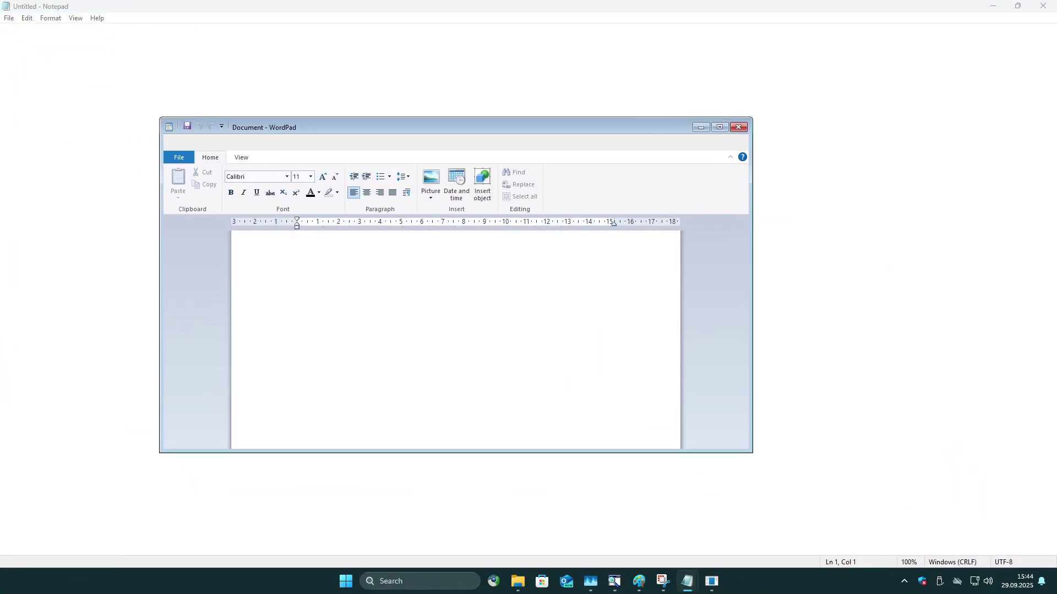
{"action": "left_click_drag", "start_coordinate": [111, 11], "coordinate": [224, 84]}
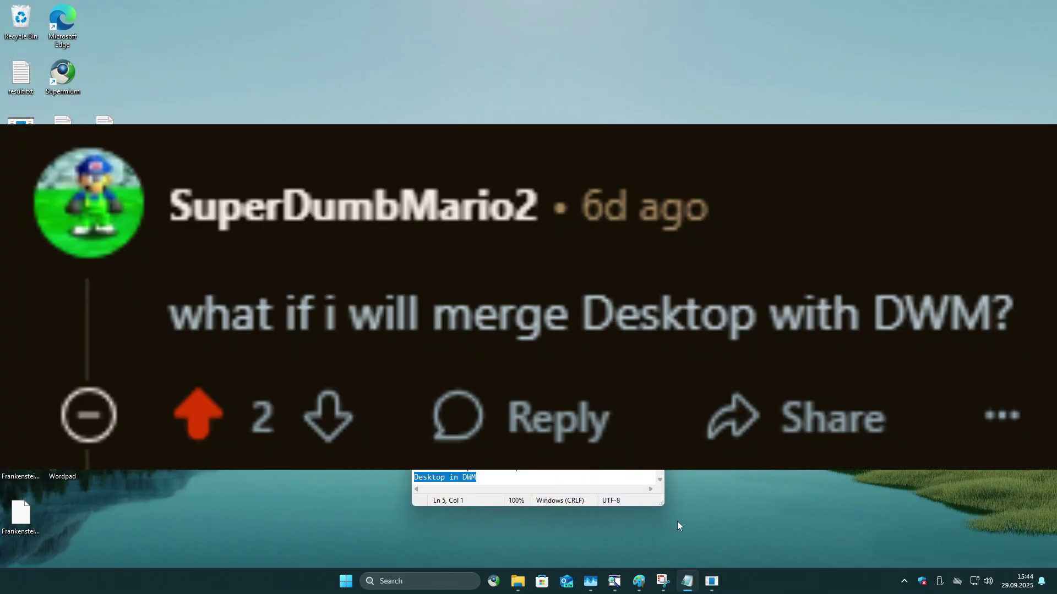
Return to Frankenstein Window Merger, dismiss the Windows Security notification and set the program that will be attached to the window text "Program Manager"
{"action": "left_click", "coordinate": [688, 581]}
{"action": "left_click", "coordinate": [711, 581]}
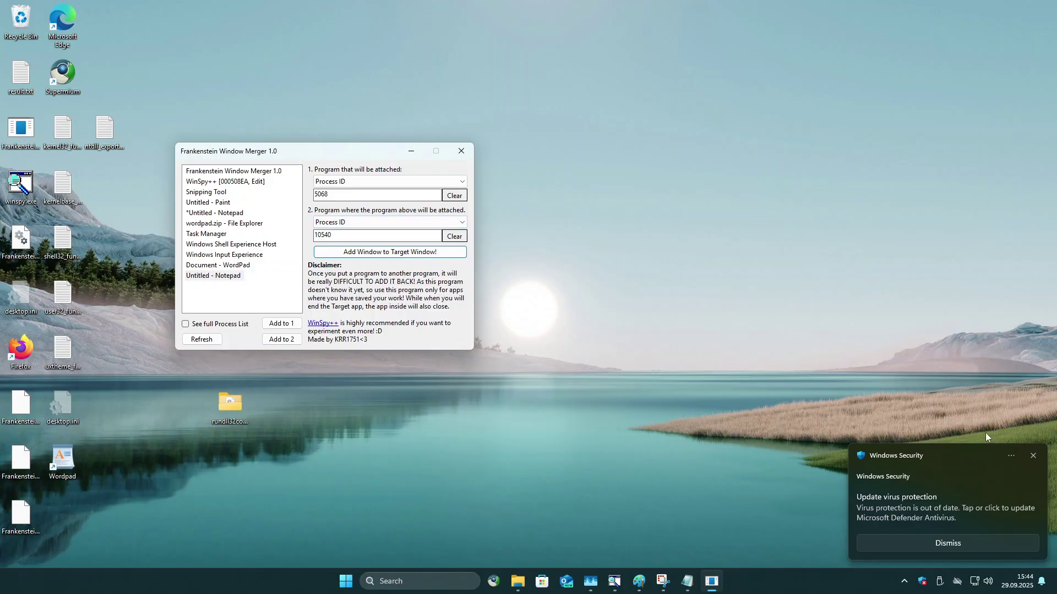
{"action": "left_click", "coordinate": [1033, 457]}
{"action": "left_click", "coordinate": [390, 181]}
{"action": "left_click", "coordinate": [389, 212]}
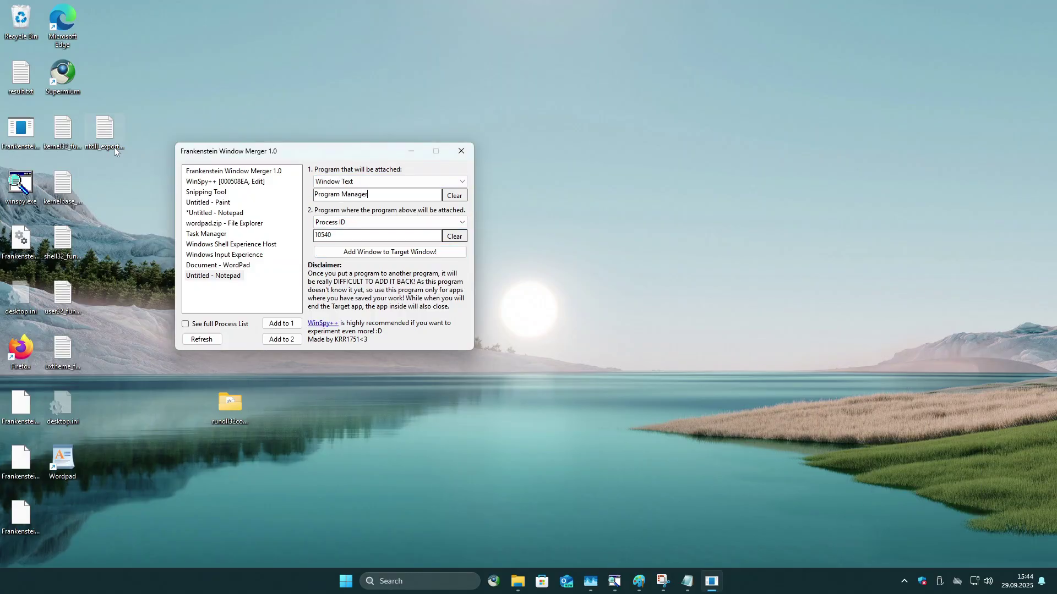
Show the full process list, set the dwm process as the target and try to attach the Program Manager window to it
{"action": "left_click", "coordinate": [208, 327]}
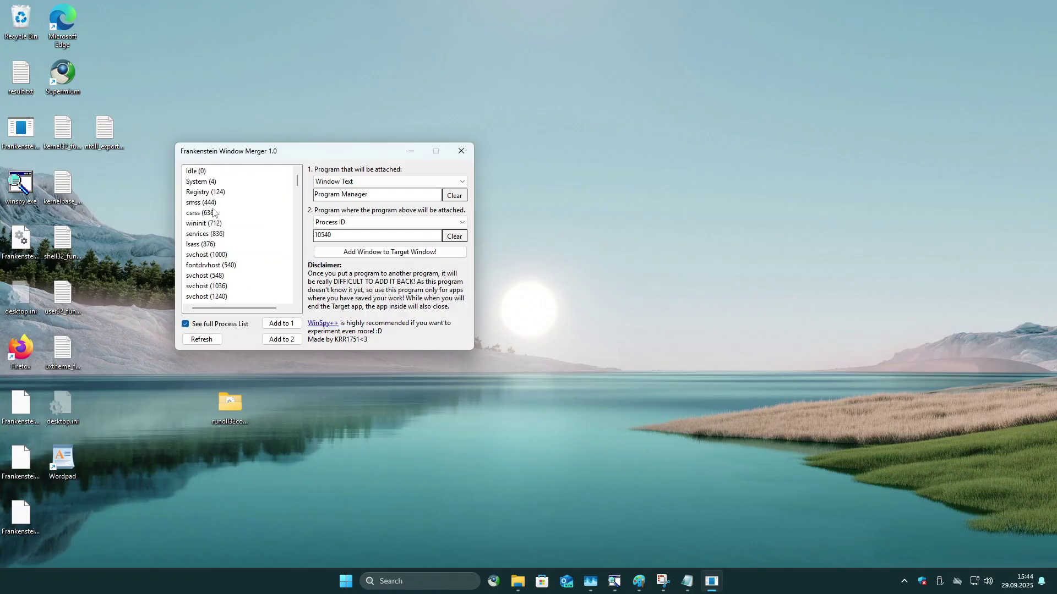
{"action": "scroll", "coordinate": [251, 259], "scroll_direction": "down", "scroll_amount": 5}
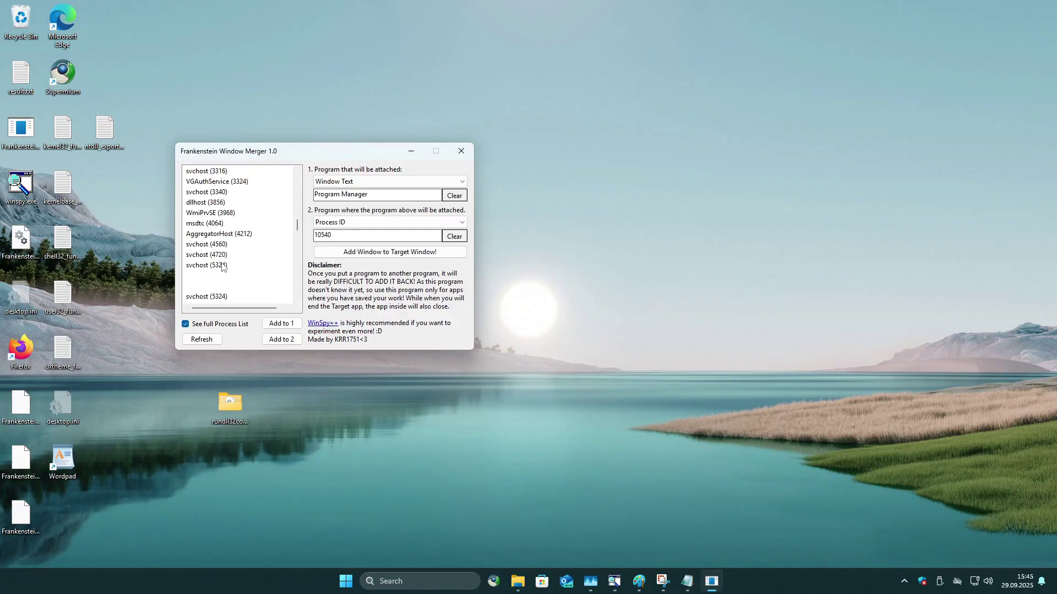
{"action": "scroll", "coordinate": [249, 228], "scroll_direction": "down", "scroll_amount": 5}
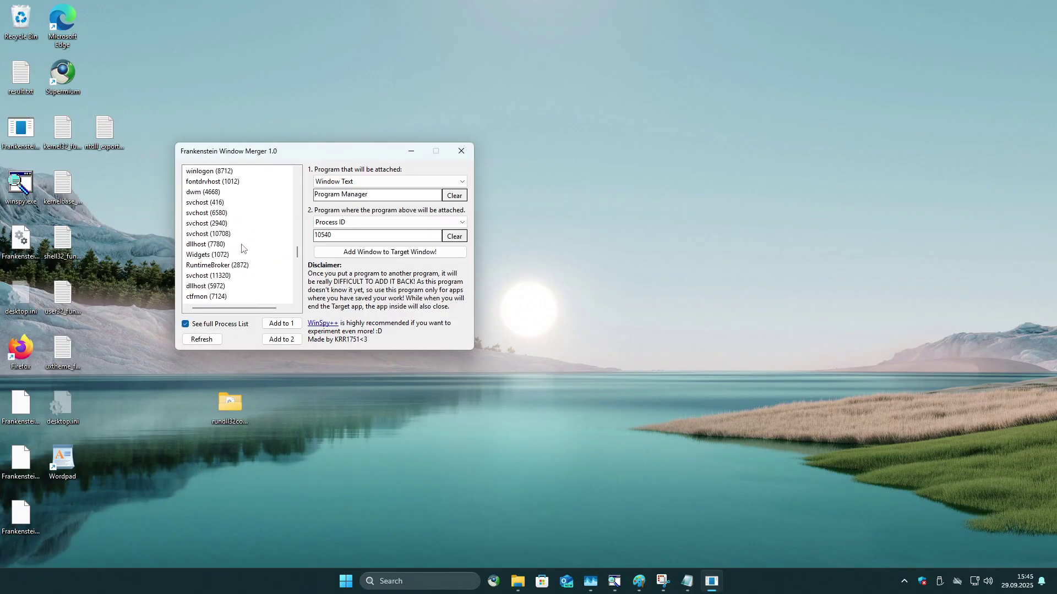
{"action": "left_click", "coordinate": [191, 226]}
{"action": "left_click", "coordinate": [290, 339]}
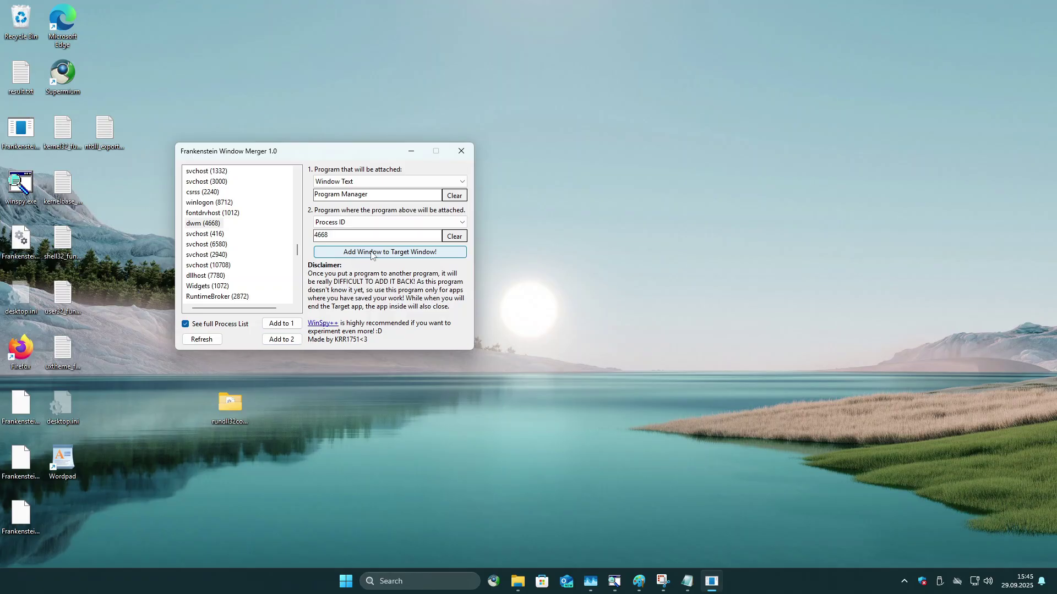
{"action": "left_click", "coordinate": [424, 254]}
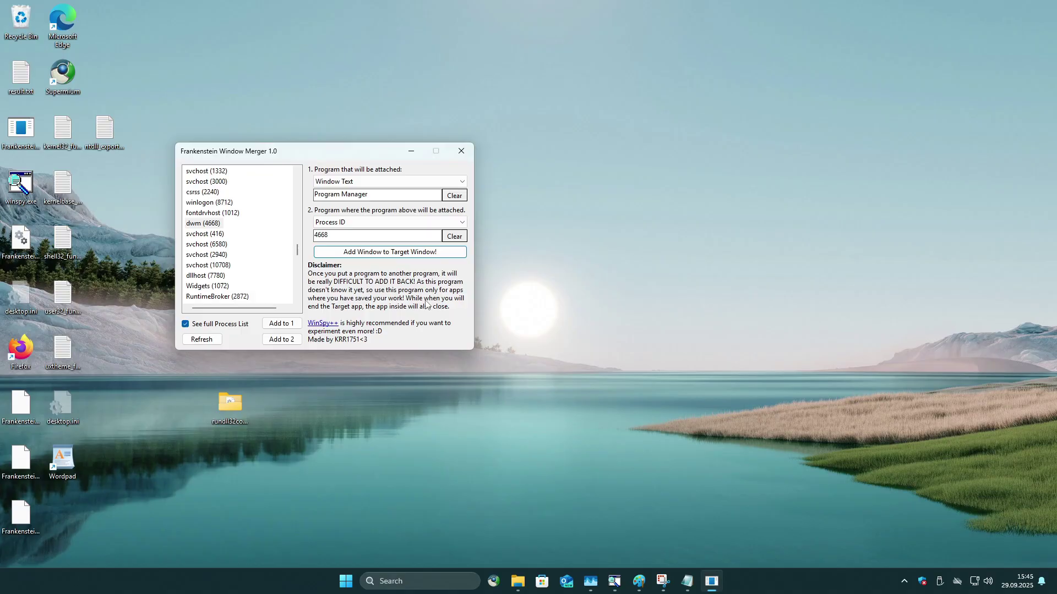
Open Resource Monitor with a search for "resource monitor" and look through its list of running processes
{"action": "left_click", "coordinate": [452, 566]}
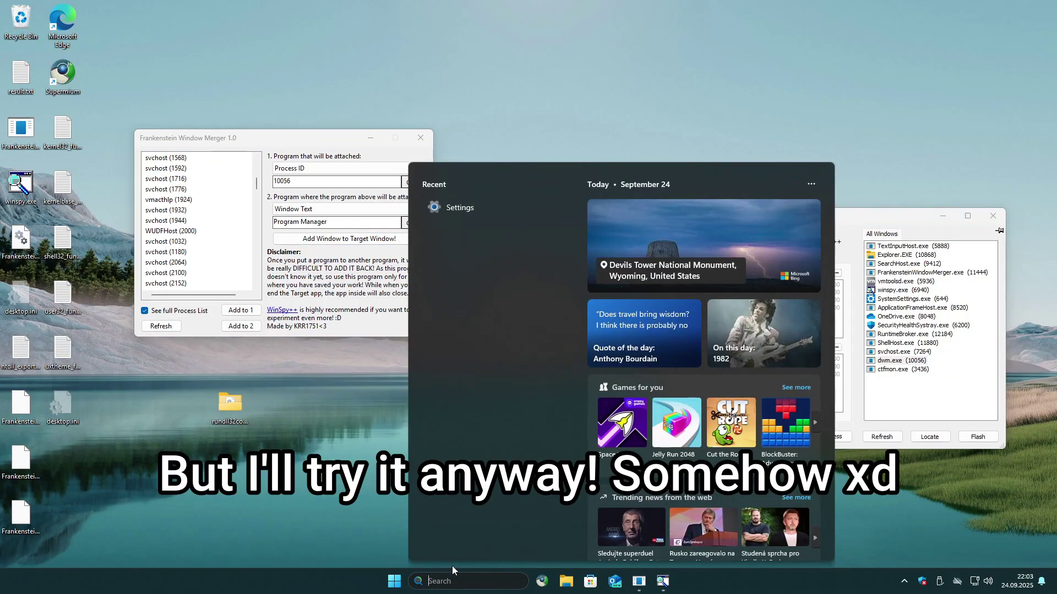
{"action": "type", "text": "resource monitor"}
{"action": "key", "text": "Return"}
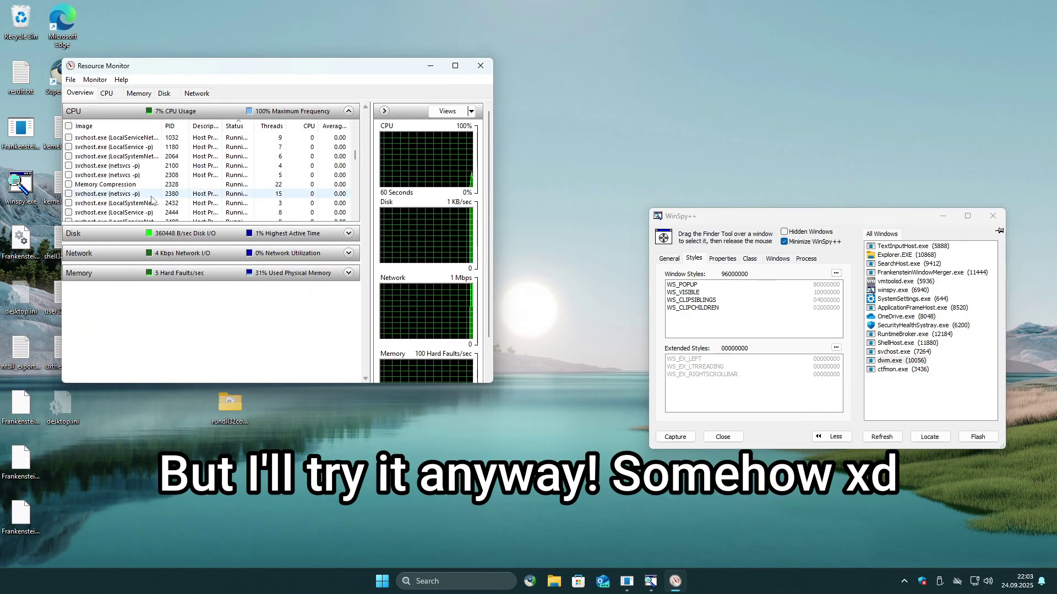
{"action": "scroll", "coordinate": [149, 200], "scroll_direction": "up", "scroll_amount": 10}
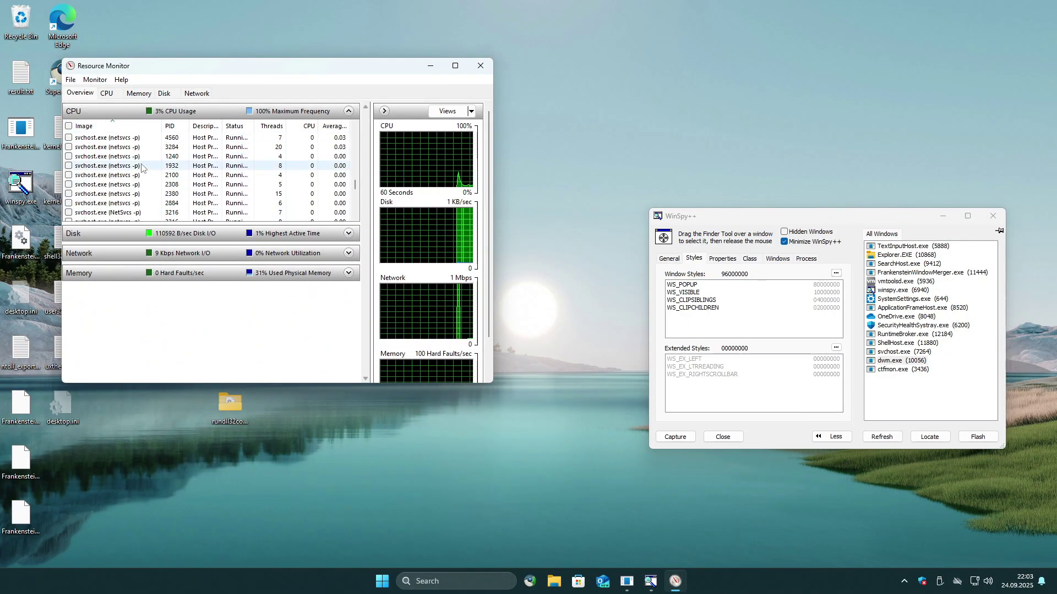
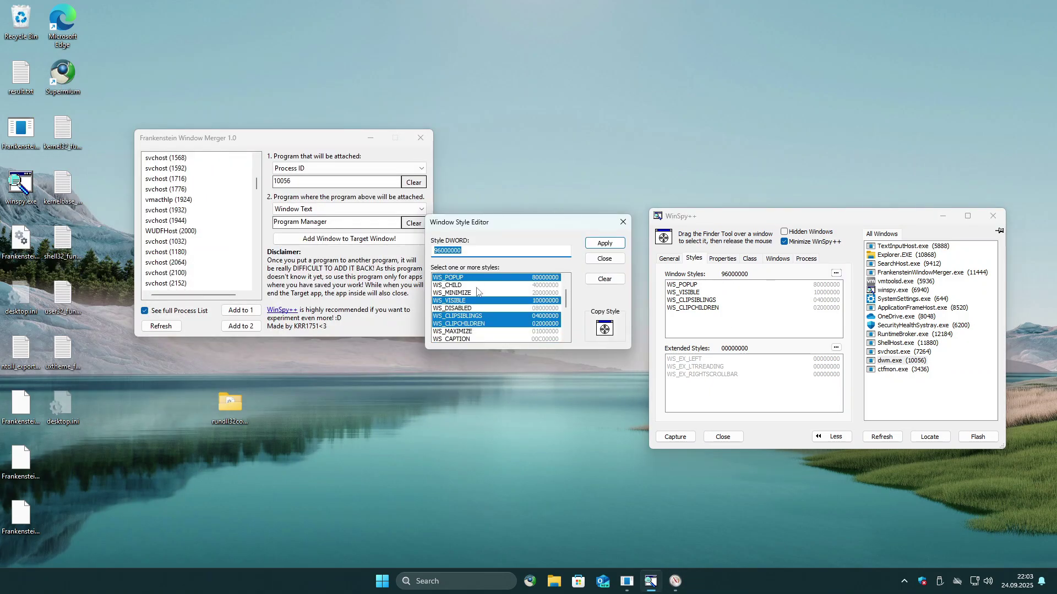
Try a window style that drops WS_CLIPSIBLINGS and WS_CLIPCHILDREN and adds WS_CAPTION and WS_THICKFRAME, and close the Window Style Editor
{"action": "scroll", "coordinate": [478, 293], "scroll_direction": "down", "scroll_amount": 1}
{"action": "left_click", "coordinate": [478, 293]}
{"action": "left_click", "coordinate": [477, 301]}
{"action": "left_click", "coordinate": [474, 316]}
{"action": "scroll", "coordinate": [473, 324], "scroll_direction": "down", "scroll_amount": 2}
{"action": "scroll", "coordinate": [474, 329], "scroll_direction": "down", "scroll_amount": 1}
{"action": "left_click", "coordinate": [470, 325]}
{"action": "left_click", "coordinate": [469, 333]}
{"action": "scroll", "coordinate": [467, 330], "scroll_direction": "up", "scroll_amount": 1}
{"action": "left_click", "coordinate": [463, 324]}
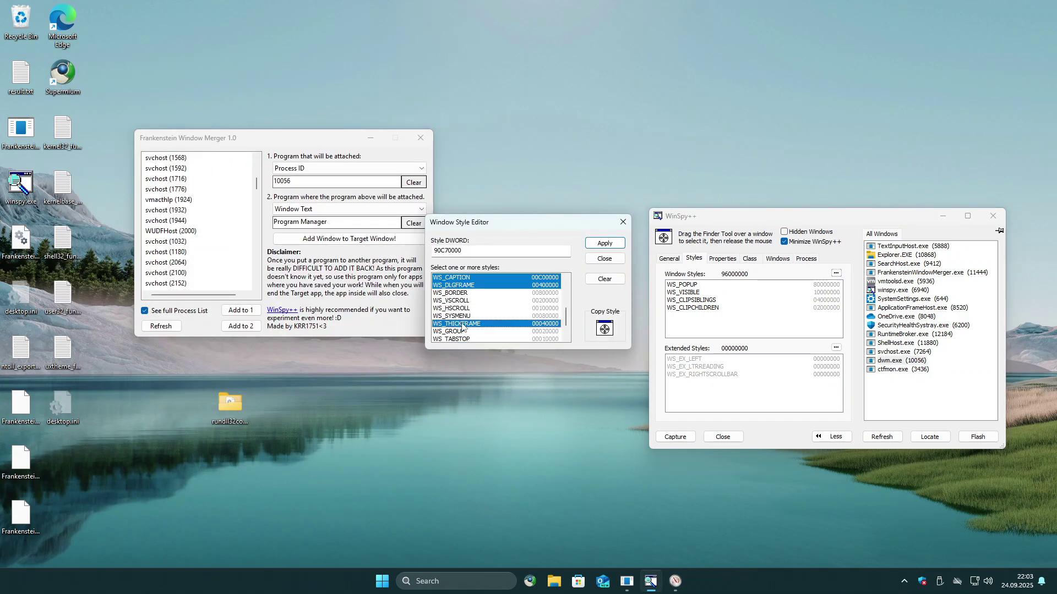
{"action": "scroll", "coordinate": [463, 317], "scroll_direction": "up", "scroll_amount": 3}
{"action": "scroll", "coordinate": [460, 299], "scroll_direction": "up", "scroll_amount": 1}
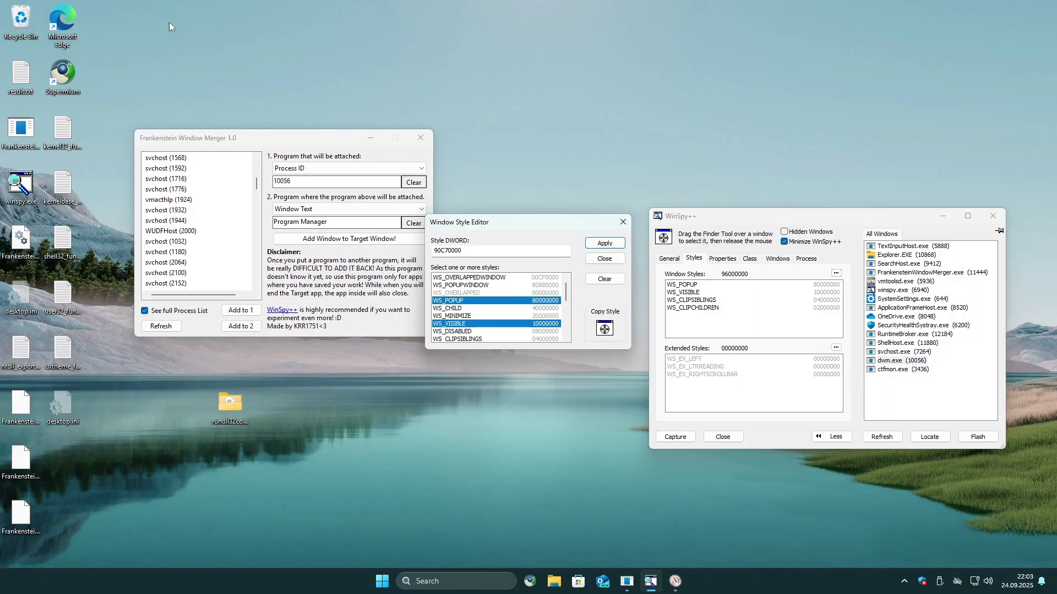
{"action": "left_click", "coordinate": [603, 258]}
Try Enabled and other handle options on window 0001000C, and examine its child and sibling windows
{"action": "left_click", "coordinate": [672, 258]}
{"action": "left_click", "coordinate": [837, 276]}
{"action": "left_click", "coordinate": [778, 301]}
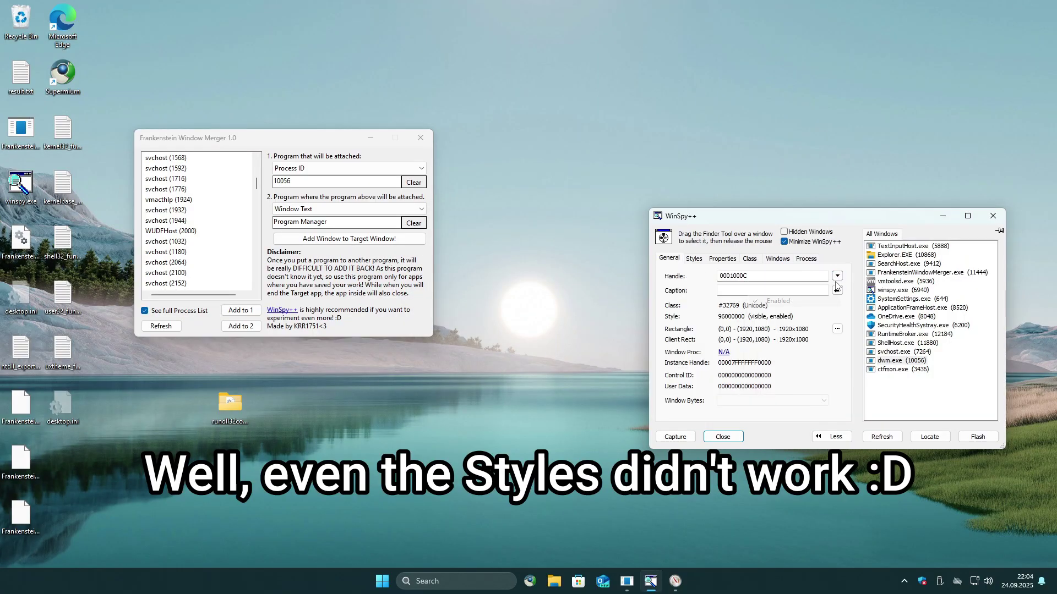
{"action": "left_click", "coordinate": [837, 276]}
{"action": "left_click", "coordinate": [787, 313]}
{"action": "left_click", "coordinate": [836, 275]}
{"action": "left_click", "coordinate": [787, 341]}
{"action": "left_click", "coordinate": [837, 275]}
{"action": "left_click", "coordinate": [804, 361]}
{"action": "left_click", "coordinate": [837, 275]}
{"action": "left_click", "coordinate": [782, 361]}
{"action": "left_click", "coordinate": [777, 258]}
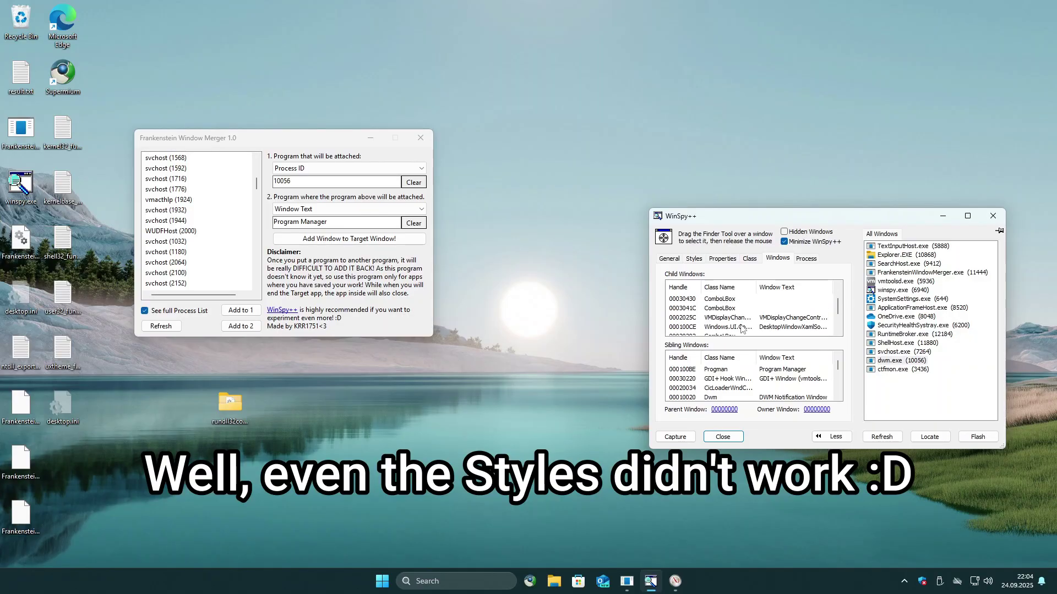
{"action": "scroll", "coordinate": [727, 314], "scroll_direction": "down", "scroll_amount": 2}
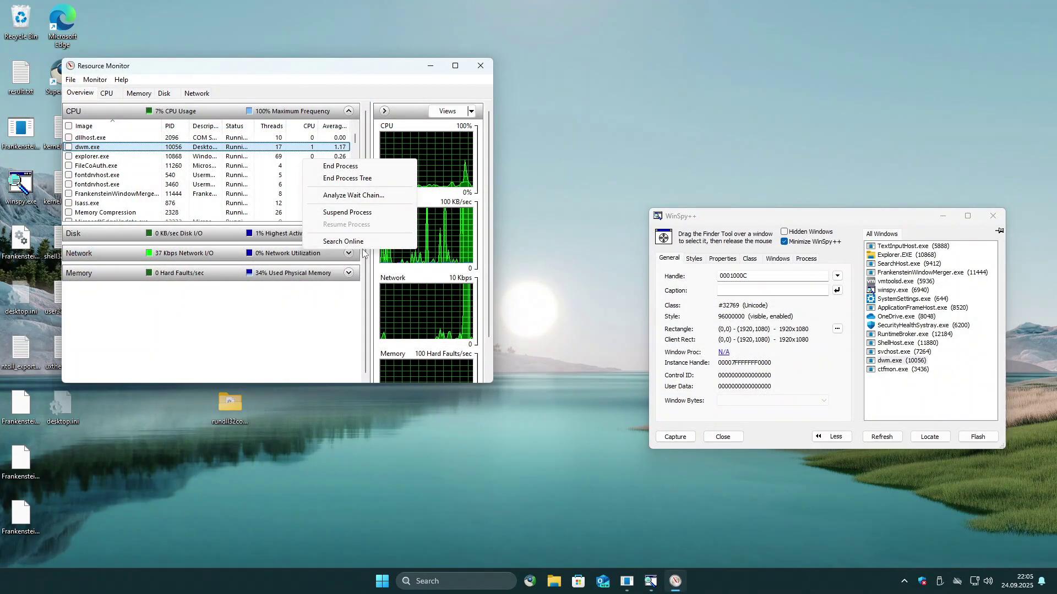
Cancel ending dwm.exe and try to suspend the process in Resource Monitor instead
{"action": "left_click", "coordinate": [342, 165]}
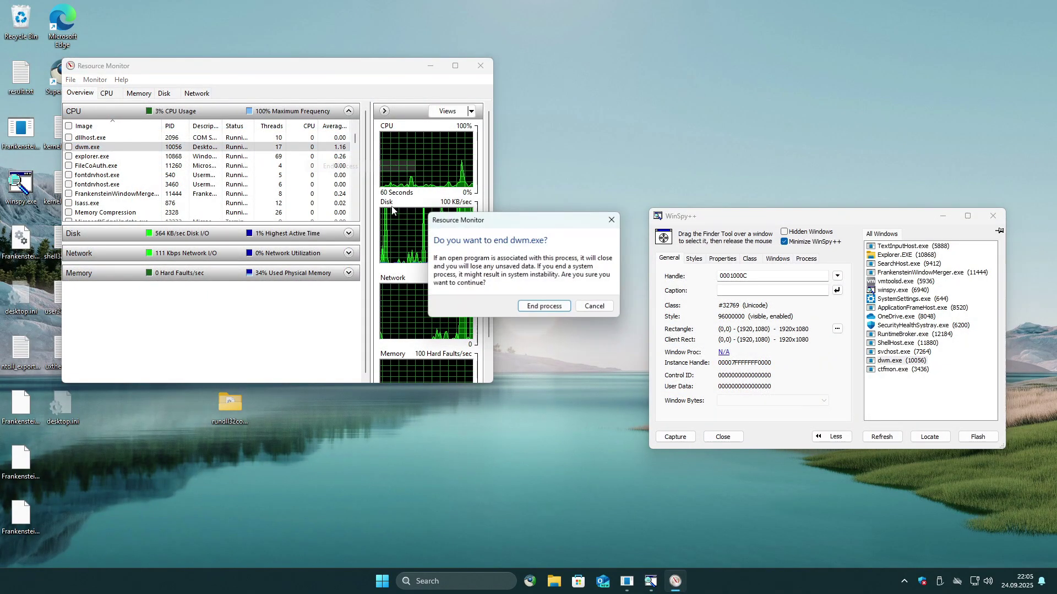
{"action": "key", "text": "Escape"}
{"action": "right_click", "coordinate": [188, 145]}
{"action": "left_click", "coordinate": [233, 199]}
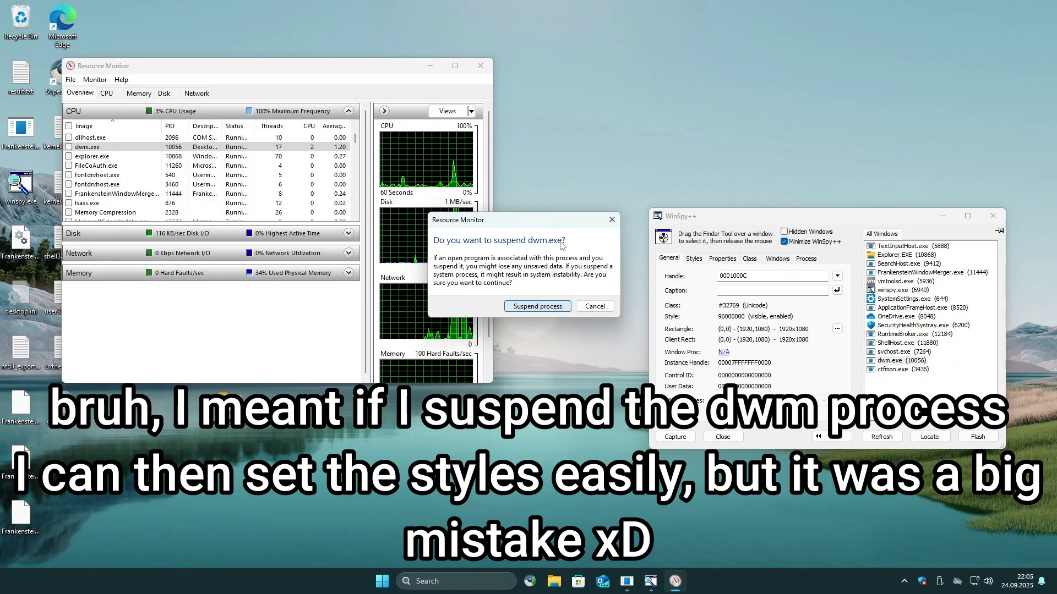
Revert the Windows 11 x64 virtual machine to Snapshot 3 in VMware and confirm the revert
{"action": "mouse_move", "coordinate": [427, 3]}
{"action": "left_click", "coordinate": [179, 7]}
{"action": "mouse_move", "coordinate": [323, 93]}
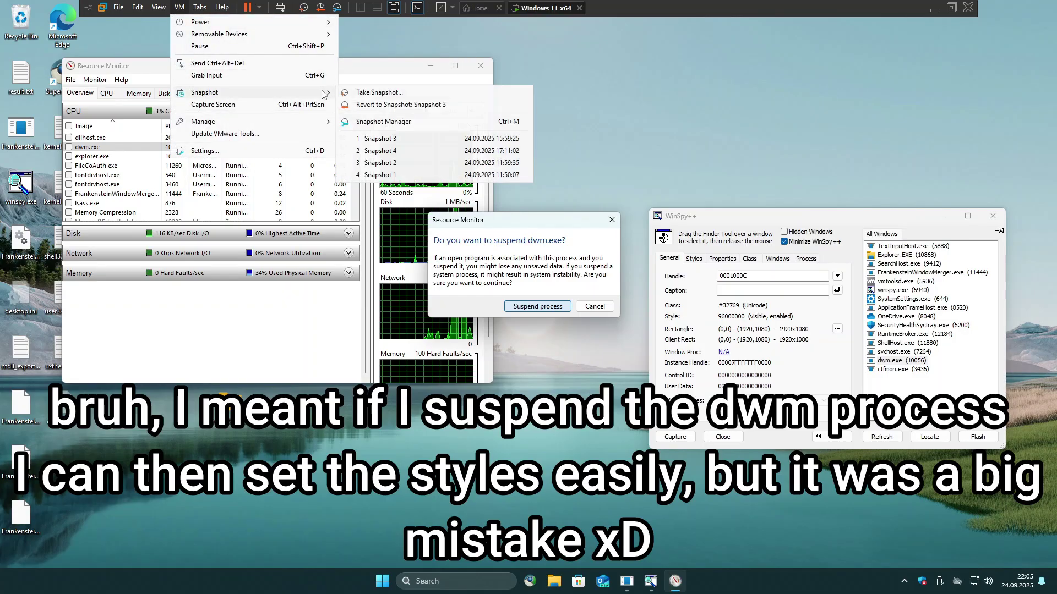
{"action": "left_click", "coordinate": [385, 107]}
{"action": "left_click", "coordinate": [554, 318]}
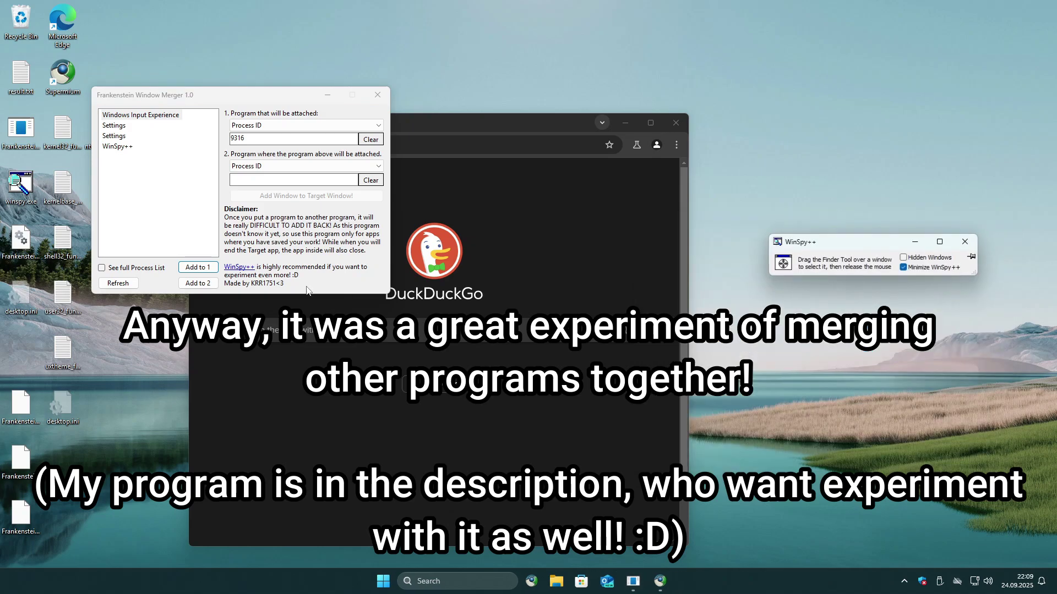
Select the Chrome_WidgetWin_0 window of msedgewebview2.exe in WinSpy++, apply window style 94CF0000 and return to its general details
{"action": "left_click", "coordinate": [854, 384]}
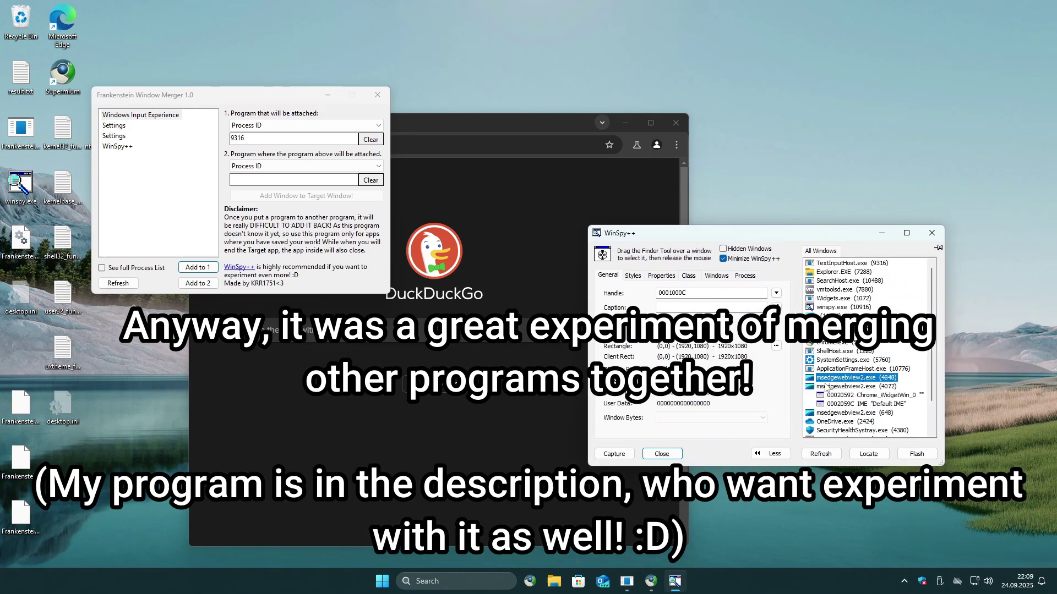
{"action": "left_click", "coordinate": [834, 395]}
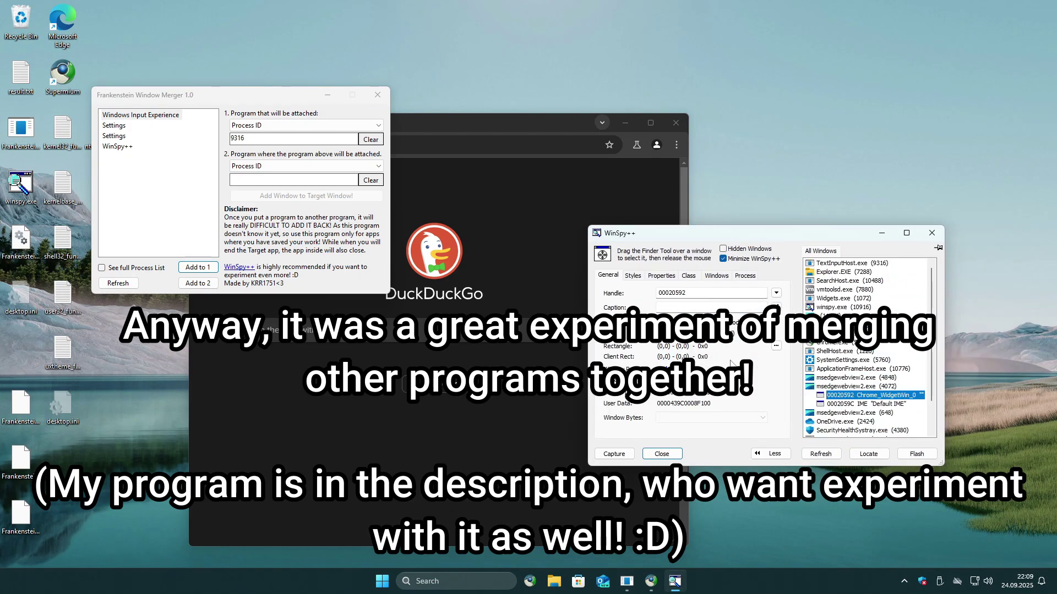
{"action": "left_click", "coordinate": [633, 275]}
{"action": "left_click", "coordinate": [775, 290]}
{"action": "type", "text": "94CF0000"}
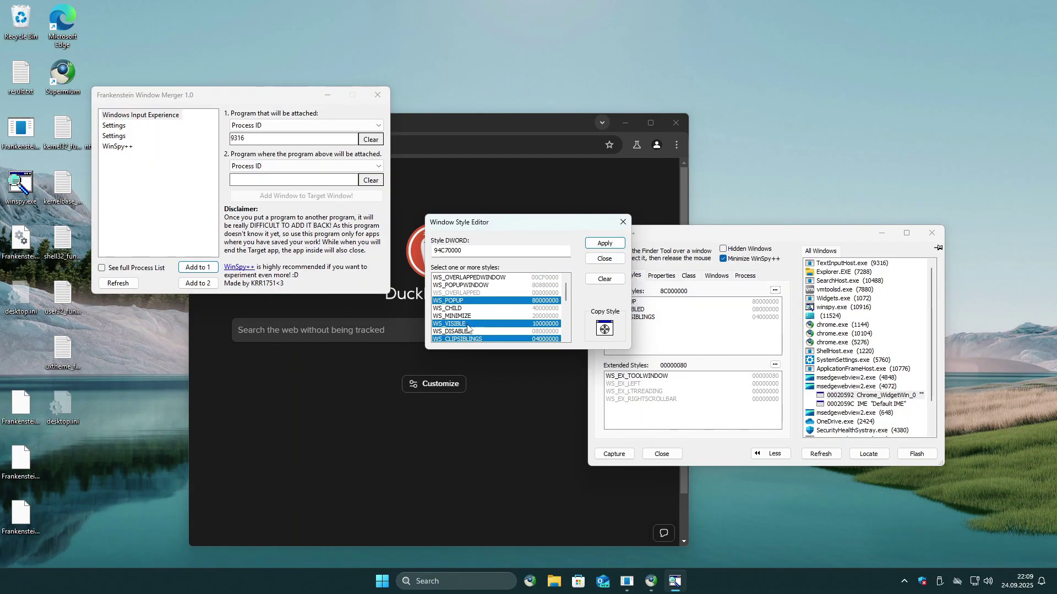
{"action": "left_click", "coordinate": [617, 246]}
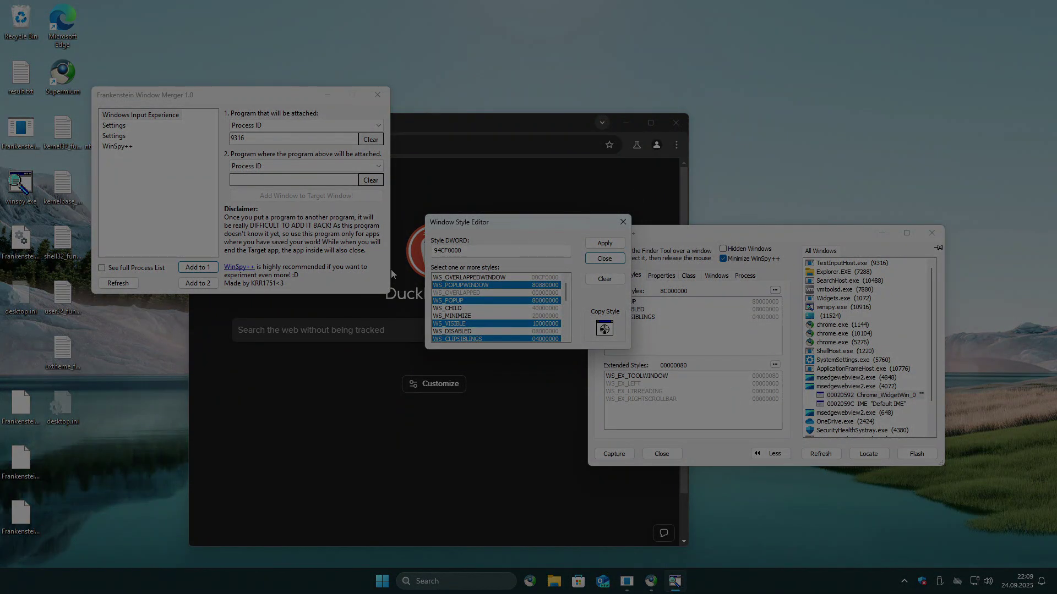
{"action": "left_click", "coordinate": [604, 258]}
{"action": "left_click", "coordinate": [608, 274]}
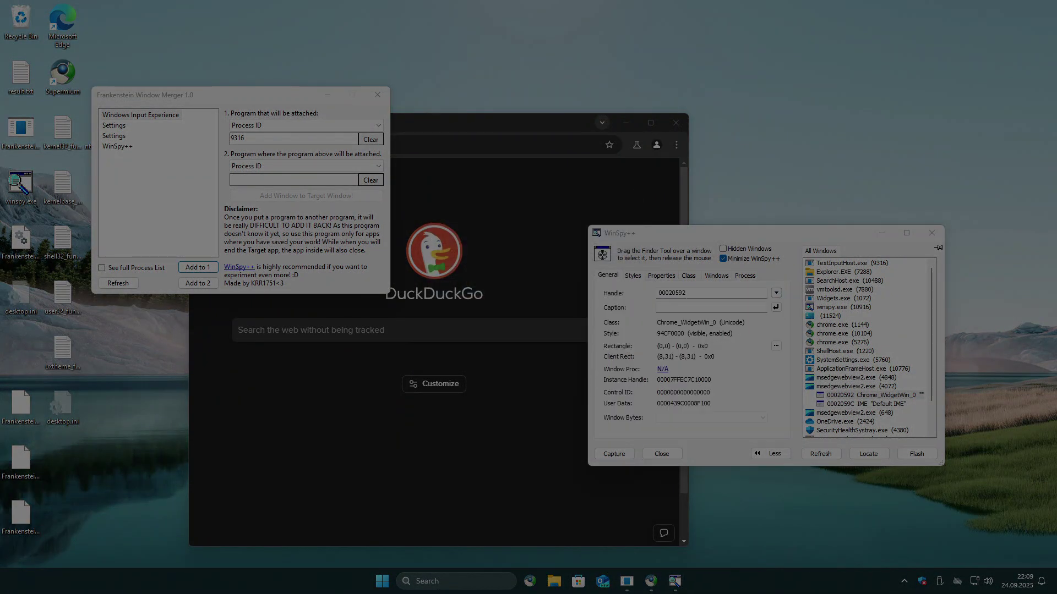